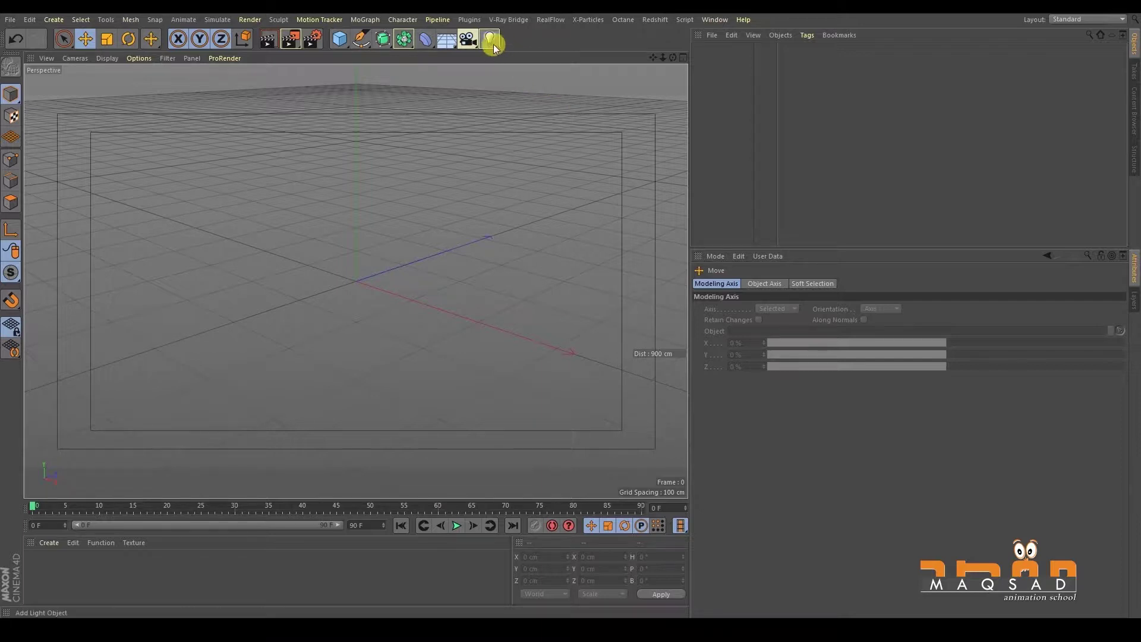
# Step: Add a MoGraph Cloner object and a cube primitive to the scene
pyautogui.click(365, 20)
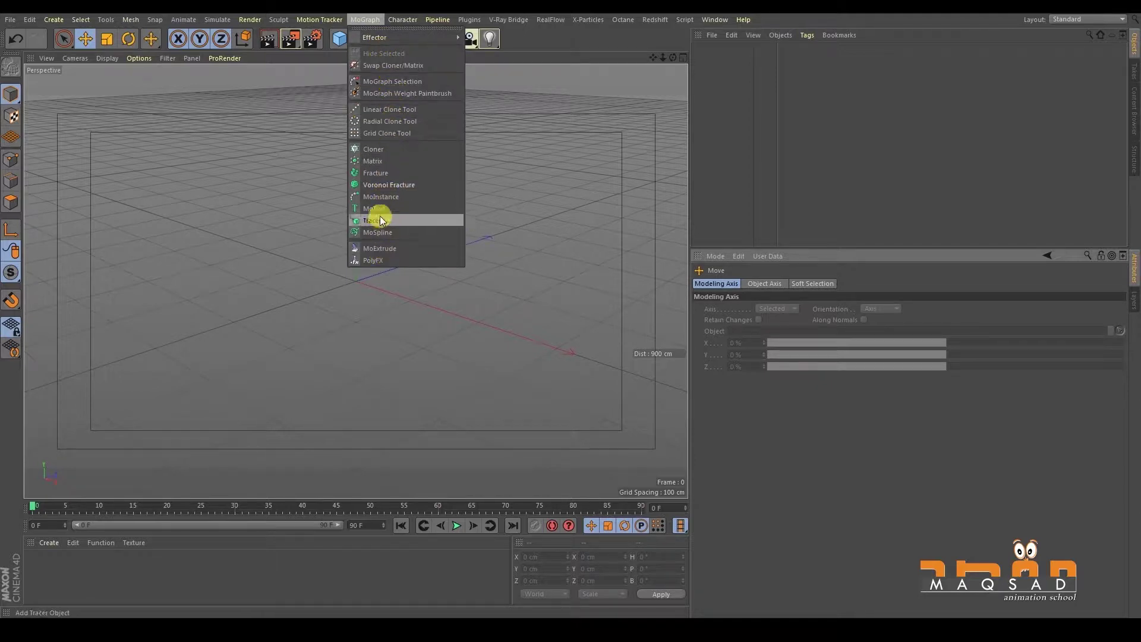
pyautogui.click(386, 153)
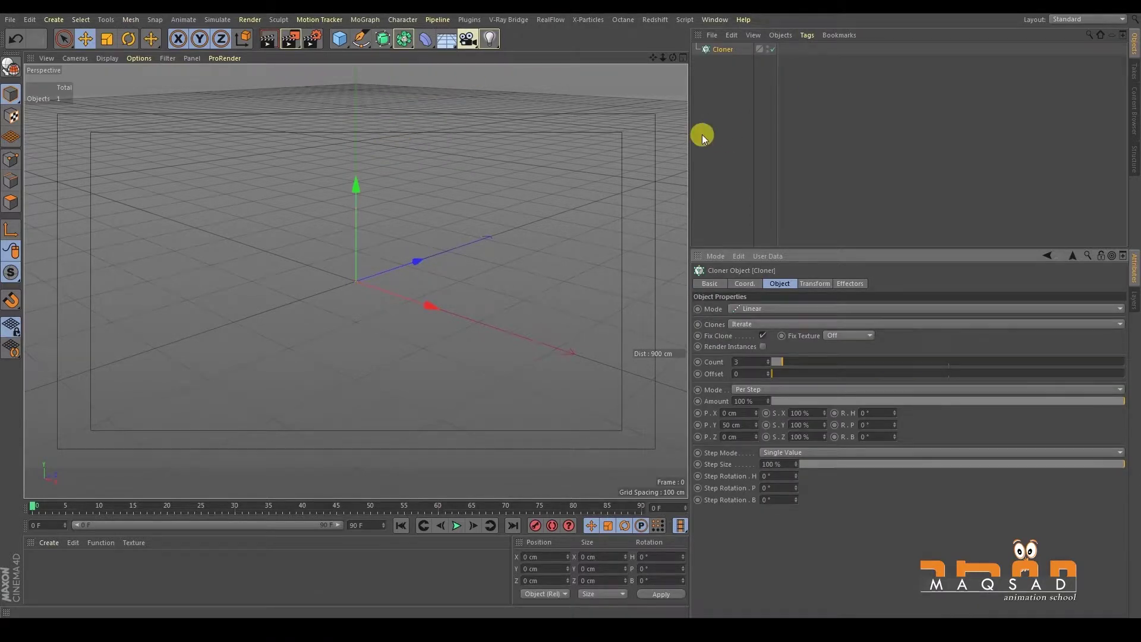
pyautogui.moveTo(687, 122); pyautogui.dragTo(721, 106)
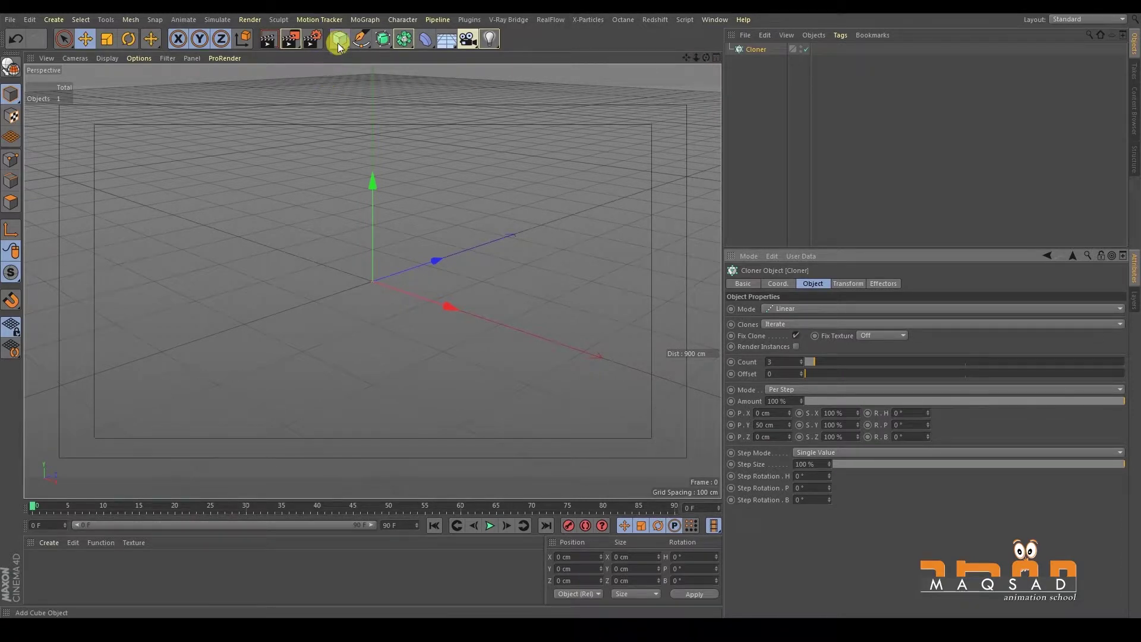
pyautogui.moveTo(339, 42); pyautogui.dragTo(459, 55)
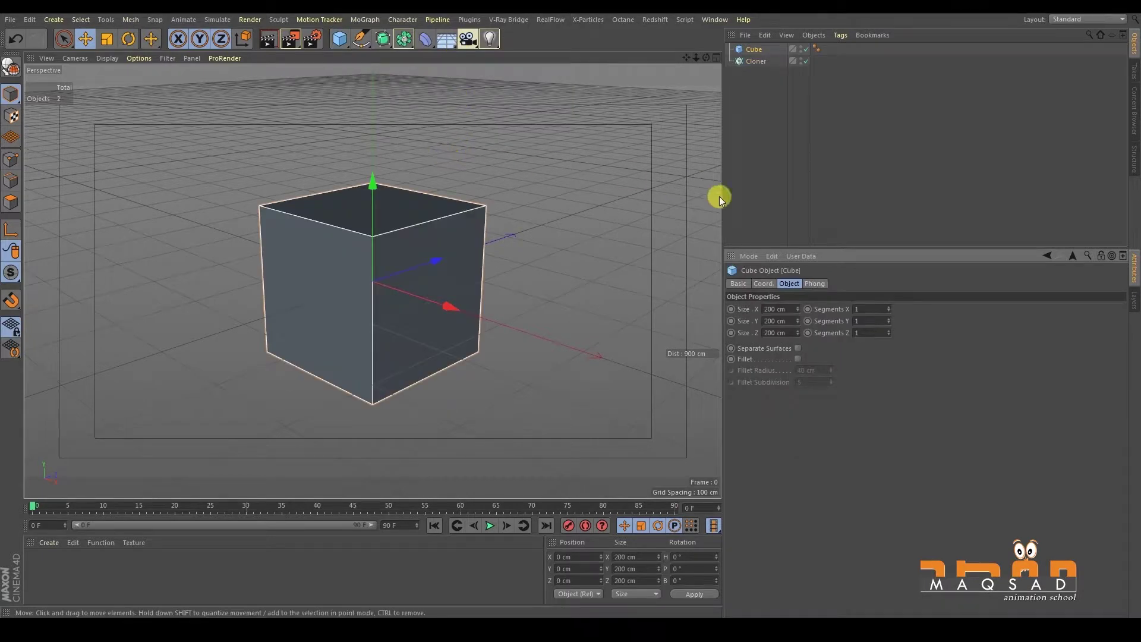
# Step: Scale the cube down uniformly to about 31.2 cm per side
pyautogui.keyDown('alt'); pyautogui.moveTo(420, 247); pyautogui.dragTo(203, 475); pyautogui.keyUp('alt')
pyautogui.press('r')
pyautogui.hotkey('ctrl', 'z')
pyautogui.press('t')
pyautogui.press('e')
pyautogui.keyDown('alt'); pyautogui.moveTo(370, 284); pyautogui.dragTo(488, 237); pyautogui.keyUp('alt')
# Step: Make the cube a child of the Cloner and bring up the Cloner's object properties with more room
pyautogui.moveTo(752, 49); pyautogui.dragTo(755, 61)
pyautogui.keyDown('alt'); pyautogui.moveTo(568, 152); pyautogui.dragTo(608, 183); pyautogui.keyUp('alt')
pyautogui.moveTo(723, 176); pyautogui.dragTo(715, 158)
pyautogui.click(751, 49)
pyautogui.moveTo(497, 221)
pyautogui.keyDown('alt'); pyautogui.mouseDown()
pyautogui.moveTo(480, 219)
pyautogui.moveTo(415, 266)
pyautogui.moveTo(428, 283)
pyautogui.moveTo(394, 275)
pyautogui.moveTo(420, 265)
pyautogui.moveTo(468, 290)
pyautogui.moveTo(508, 287)
pyautogui.mouseUp(); pyautogui.keyUp('alt')
pyautogui.moveTo(829, 241); pyautogui.dragTo(827, 161)
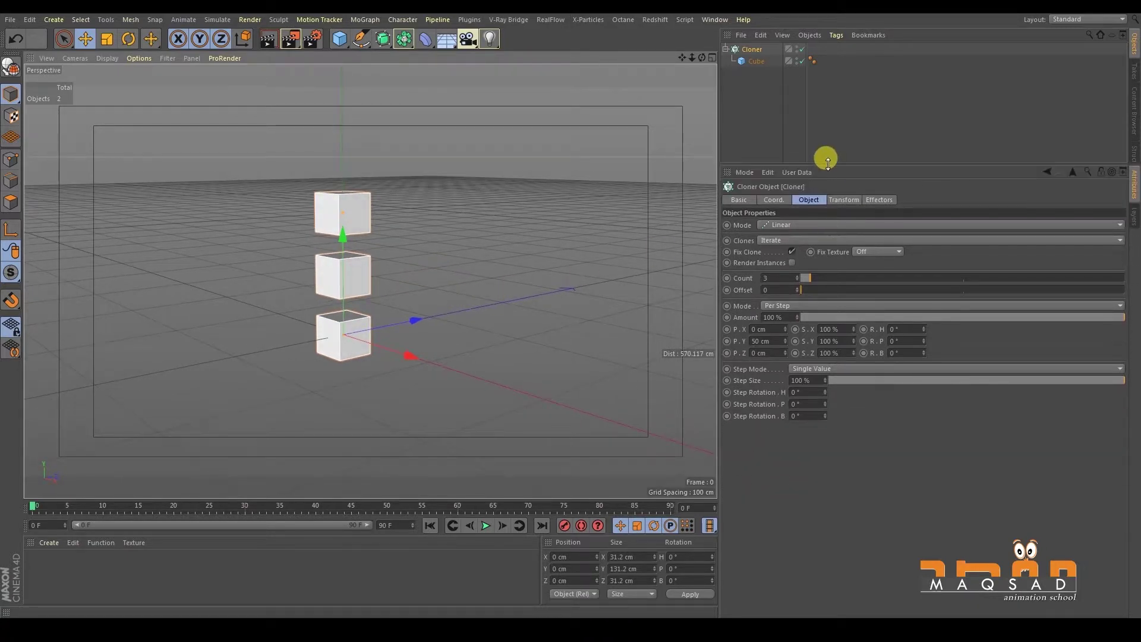
pyautogui.moveTo(716, 201); pyautogui.dragTo(690, 199)
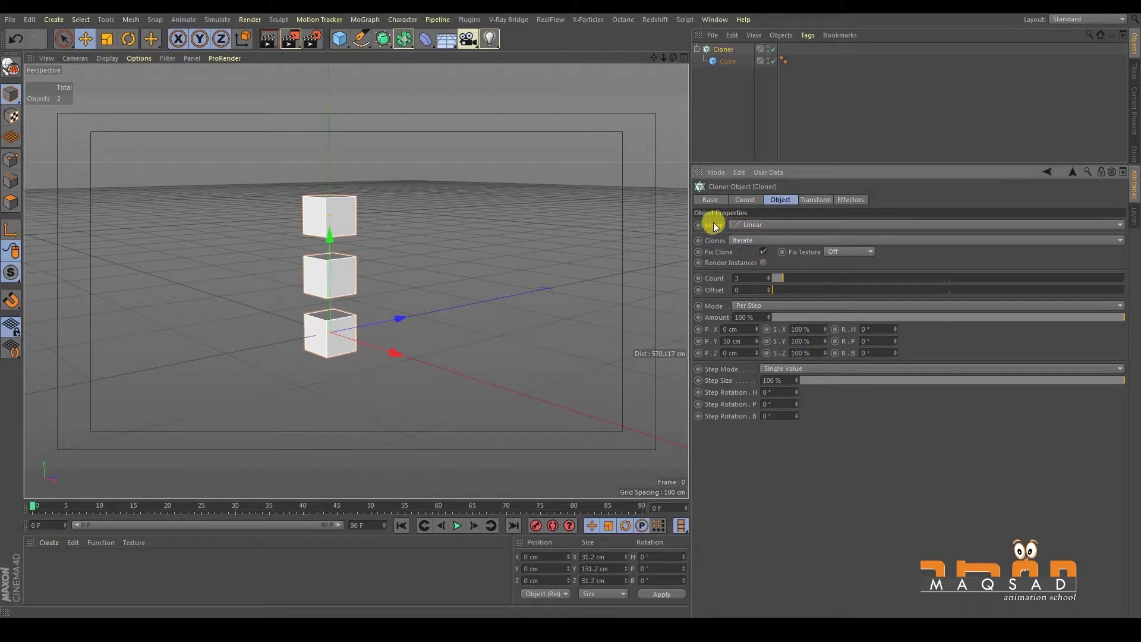
# Step: Set the Cloner's distribution mode to Linear
pyautogui.click(736, 225)
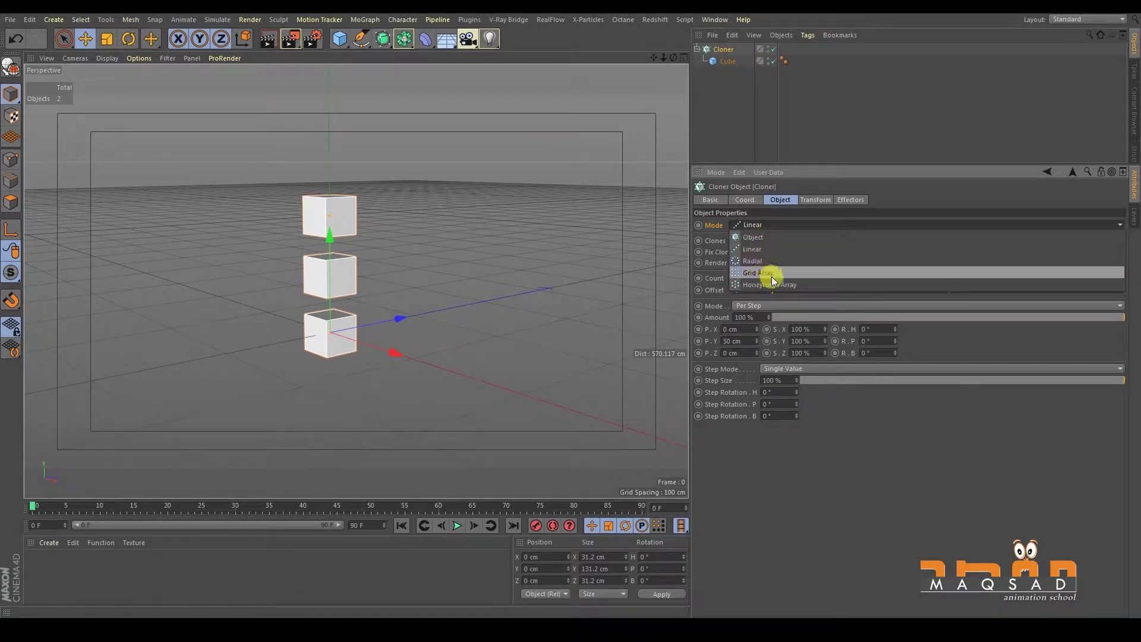
pyautogui.click(748, 251)
pyautogui.keyDown('alt'); pyautogui.moveTo(537, 238); pyautogui.dragTo(540, 243); pyautogui.keyUp('alt')
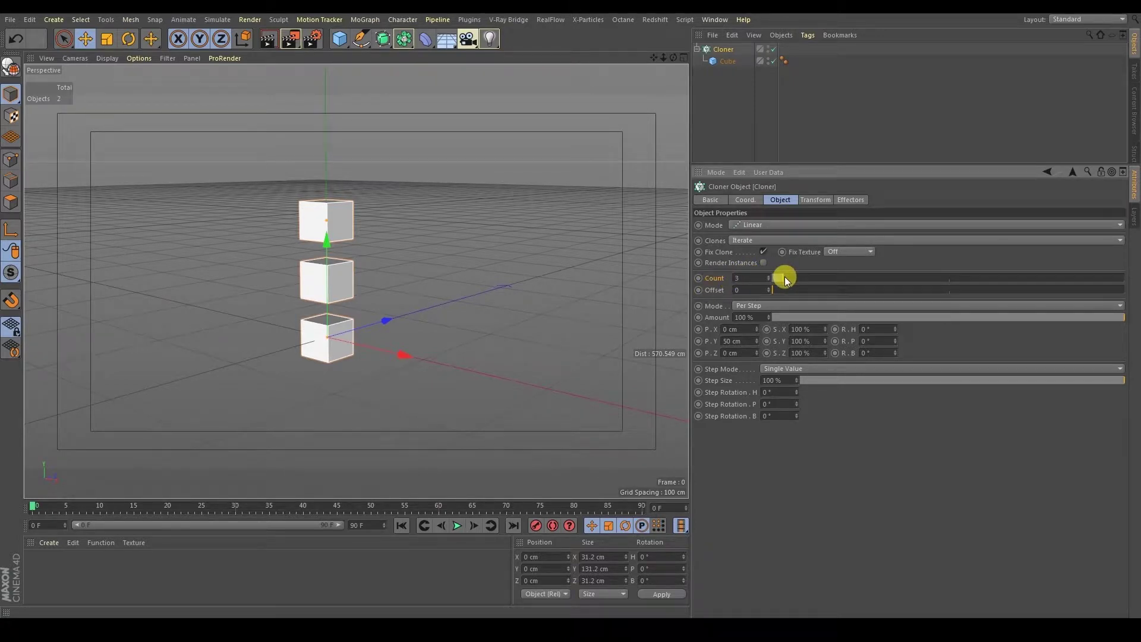
# Step: Increase the Cloner's count to 8
pyautogui.moveTo(783, 279); pyautogui.dragTo(790, 277)
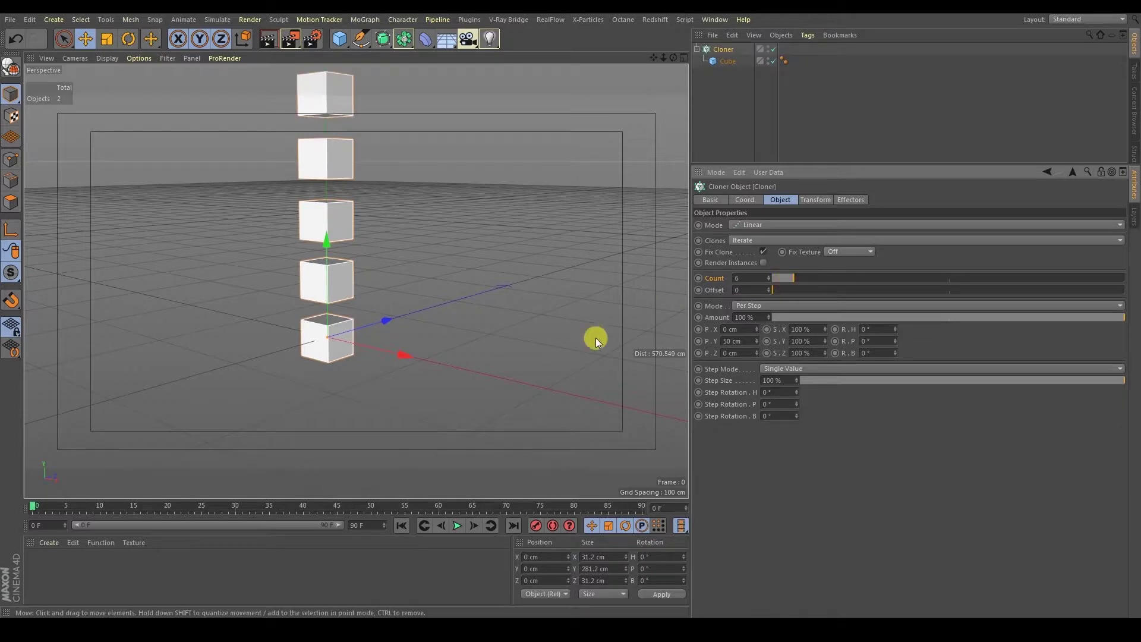
pyautogui.scroll(-4, 596, 337)
pyautogui.keyDown('alt'); pyautogui.moveTo(457, 304); pyautogui.dragTo(386, 178, button='right'); pyautogui.keyUp('alt')
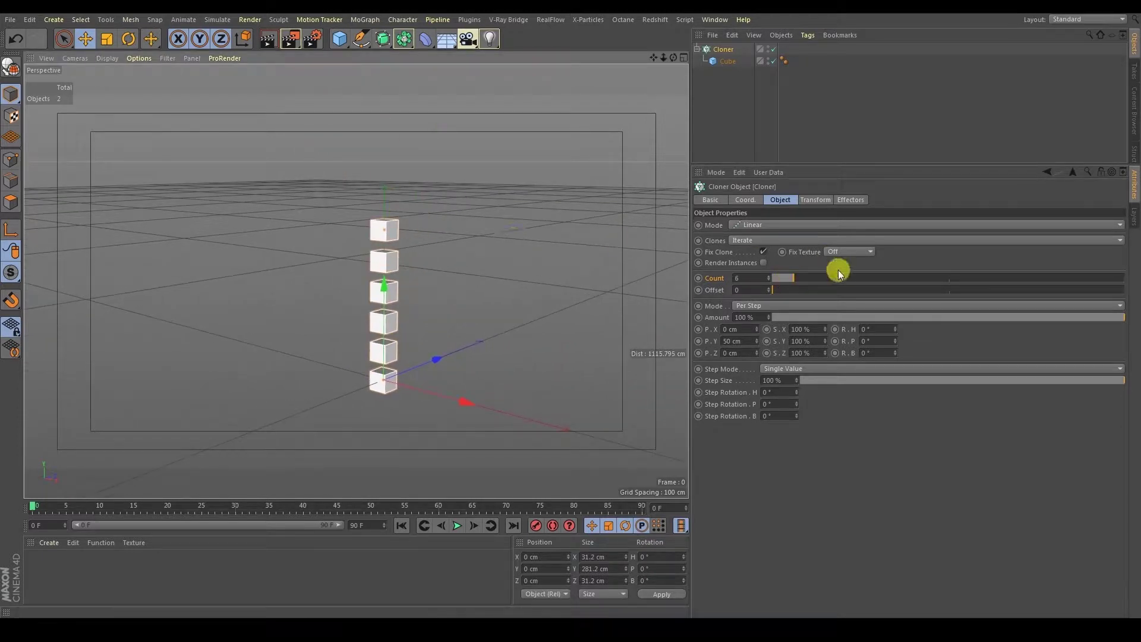
pyautogui.moveTo(791, 278); pyautogui.dragTo(803, 279)
pyautogui.keyDown('alt'); pyautogui.moveTo(405, 257); pyautogui.dragTo(447, 275); pyautogui.keyUp('alt')
pyautogui.moveTo(776, 288)
pyautogui.mouseDown()
pyautogui.moveTo(764, 287)
pyautogui.moveTo(787, 290)
pyautogui.moveTo(769, 294)
pyautogui.mouseUp()
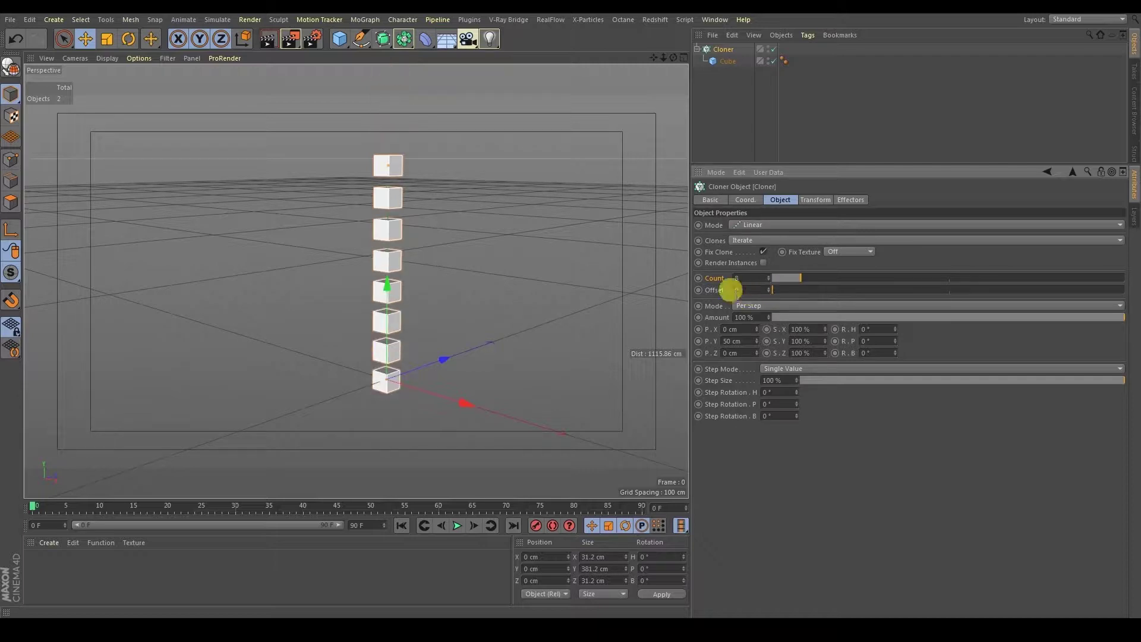
pyautogui.keyDown('alt'); pyautogui.moveTo(526, 267); pyautogui.dragTo(498, 267, button='middle'); pyautogui.keyUp('alt')
pyautogui.keyDown('alt'); pyautogui.moveTo(547, 291); pyautogui.dragTo(567, 296); pyautogui.keyUp('alt')
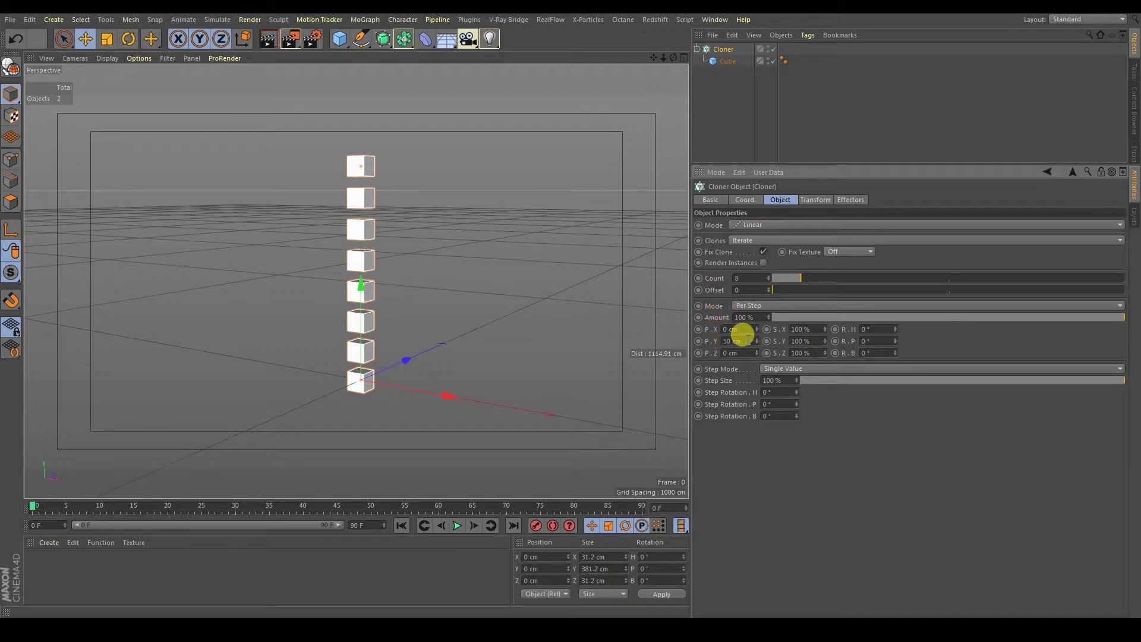
# Step: Try a Y spacing of 7 cm between the clones, and restore it to 50 cm
pyautogui.moveTo(757, 343); pyautogui.dragTo(760, 370)
pyautogui.keyDown('alt'); pyautogui.moveTo(477, 313); pyautogui.dragTo(515, 331); pyautogui.keyUp('alt')
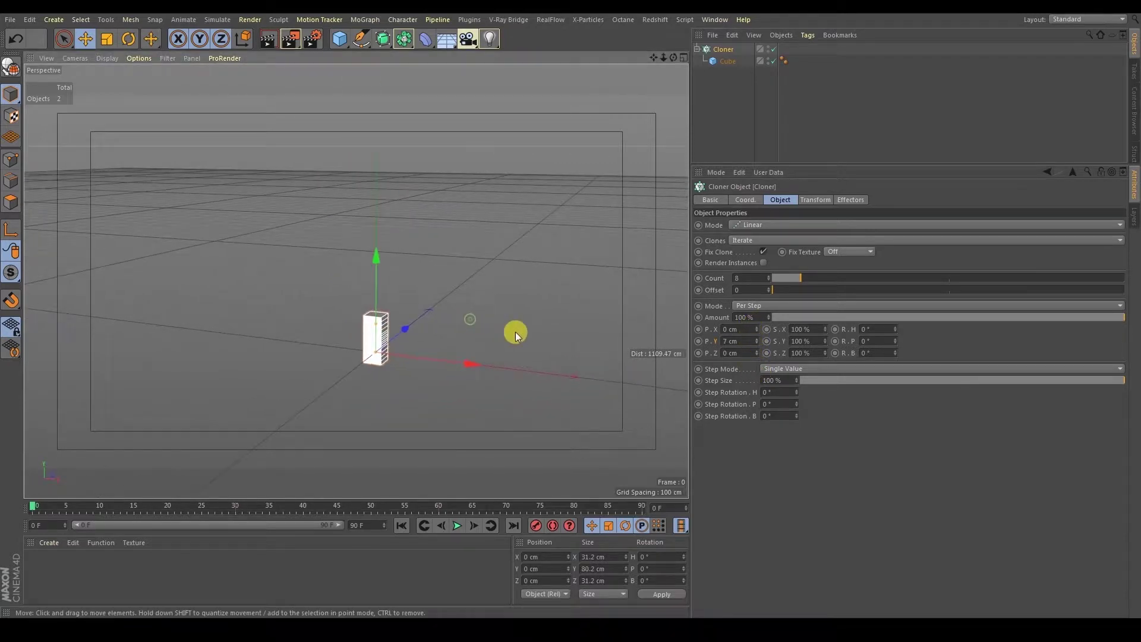
pyautogui.moveTo(738, 339); pyautogui.dragTo(683, 342)
pyautogui.write('50')
pyautogui.press('Return')
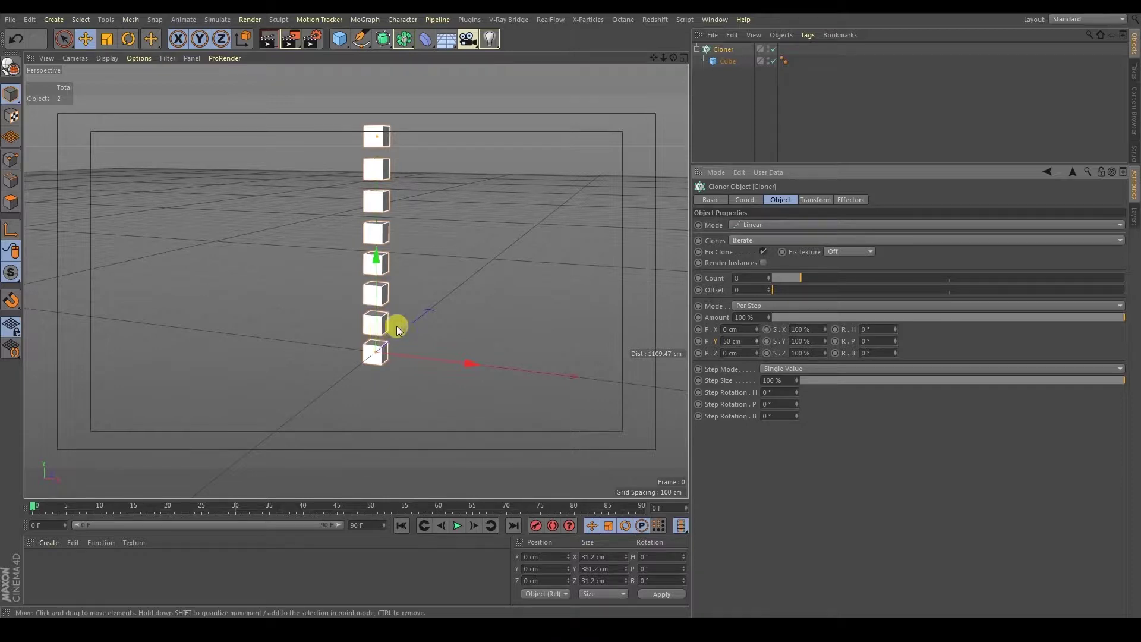
# Step: Set the cube's X, Y and Z sizes to 50 cm each
pyautogui.click(726, 61)
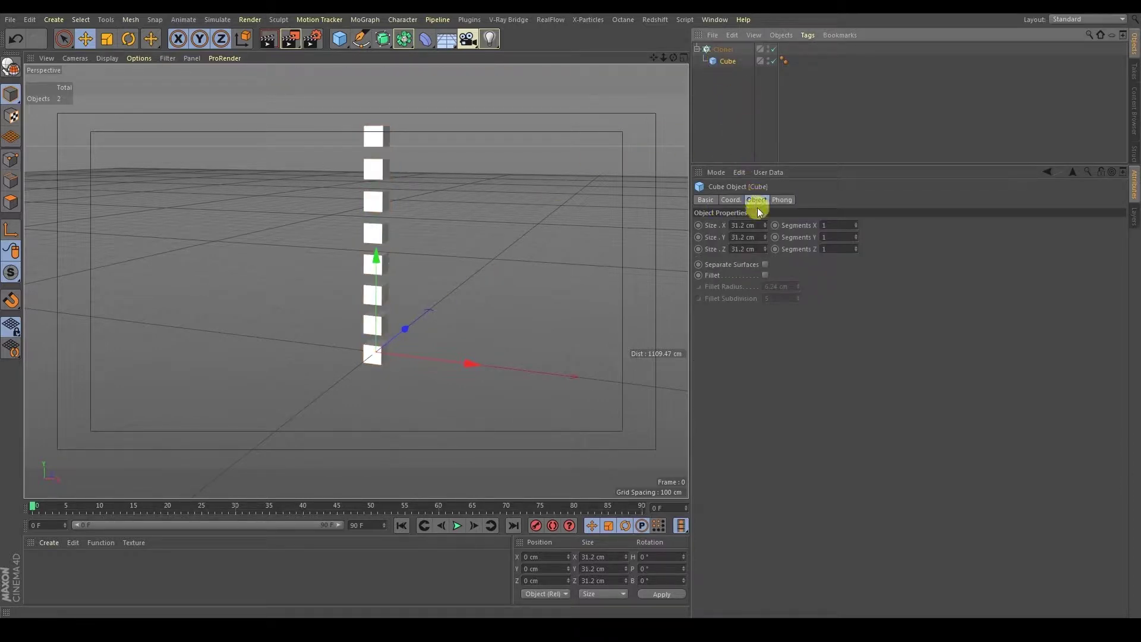
pyautogui.click(751, 225)
pyautogui.write('50')
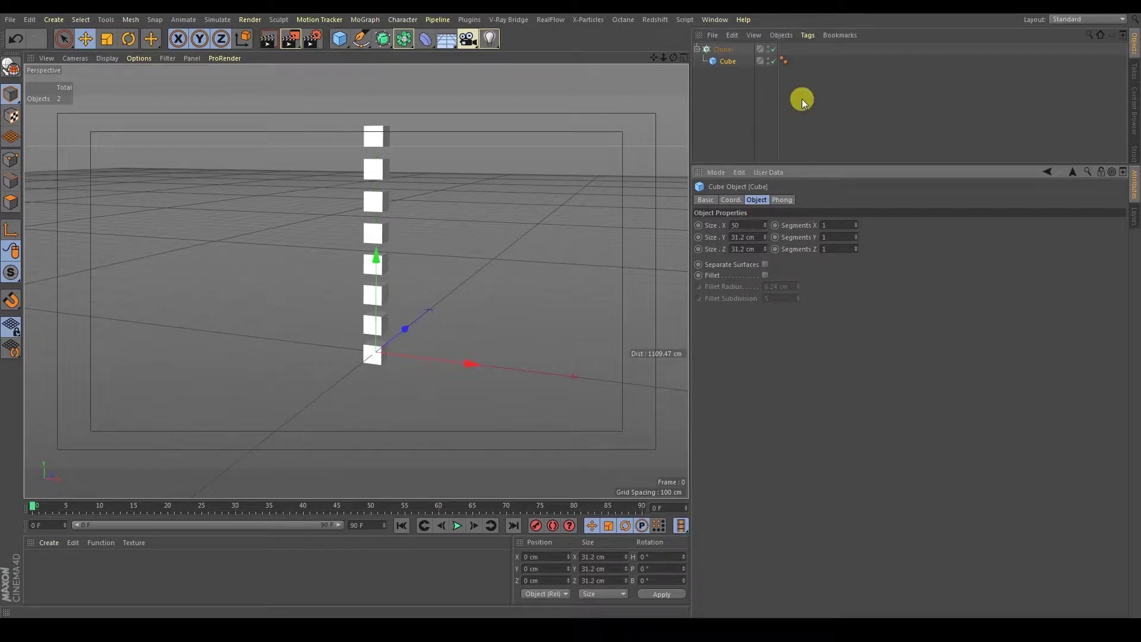
pyautogui.press('Tab')
pyautogui.write('50')
pyautogui.press('Tab')
pyautogui.write('50')
pyautogui.press('Return')
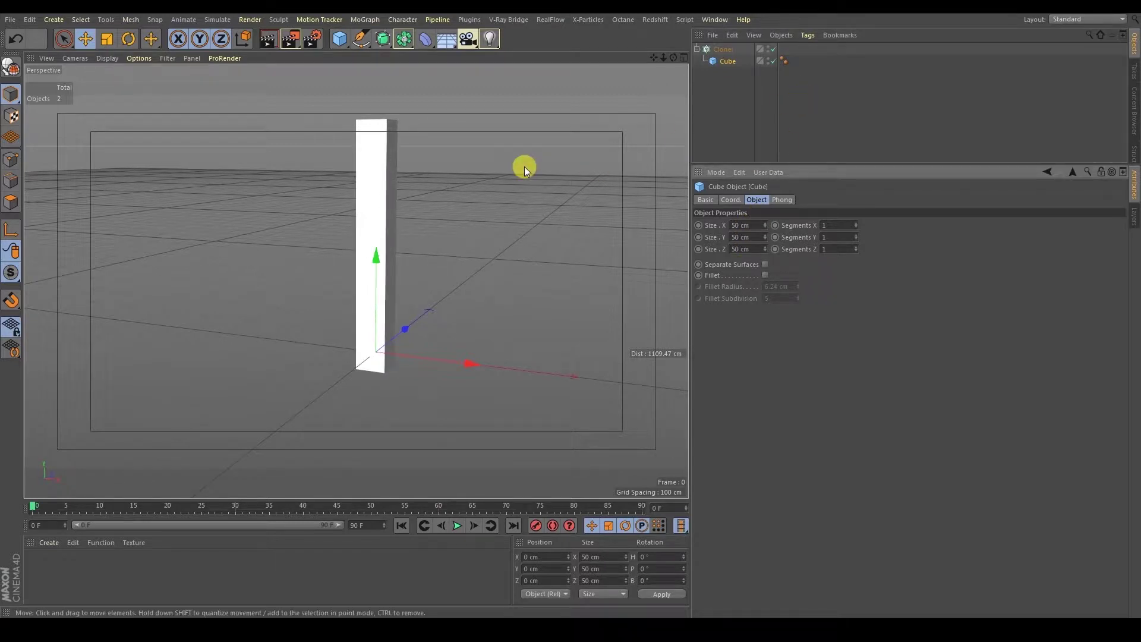
pyautogui.keyDown('alt'); pyautogui.moveTo(521, 268); pyautogui.dragTo(395, 163); pyautogui.keyUp('alt')
pyautogui.keyDown('alt'); pyautogui.moveTo(383, 355); pyautogui.dragTo(576, 160); pyautogui.keyUp('alt')
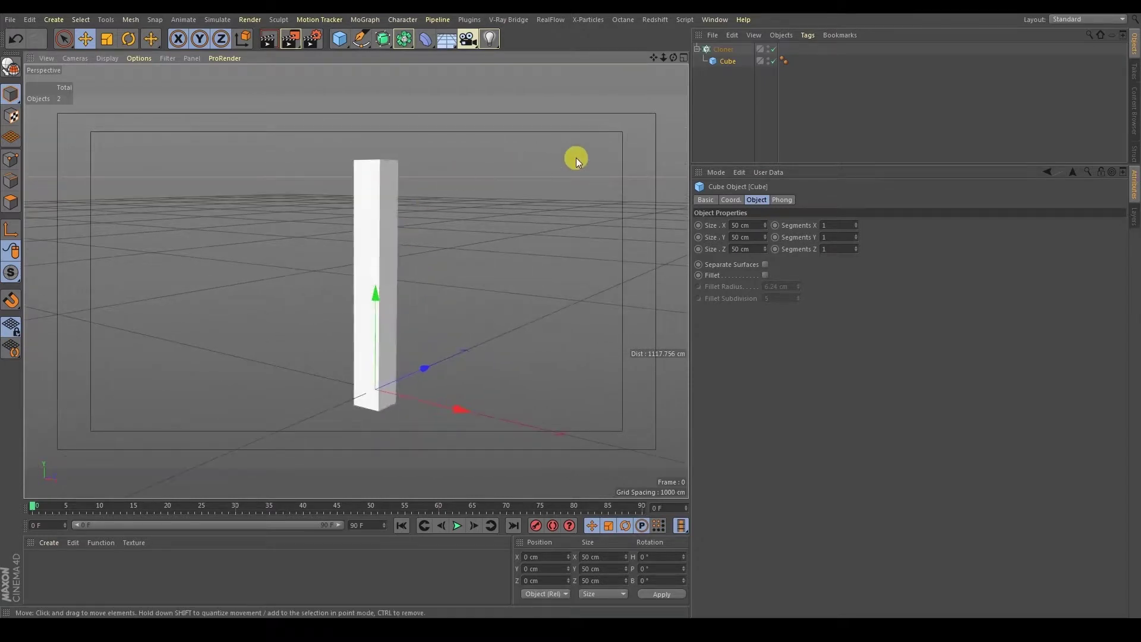
# Step: Set the Cloner's Y spacing per step to 100 cm
pyautogui.click(720, 50)
pyautogui.moveTo(757, 339); pyautogui.dragTo(754, 315)
pyautogui.doubleClick(737, 340)
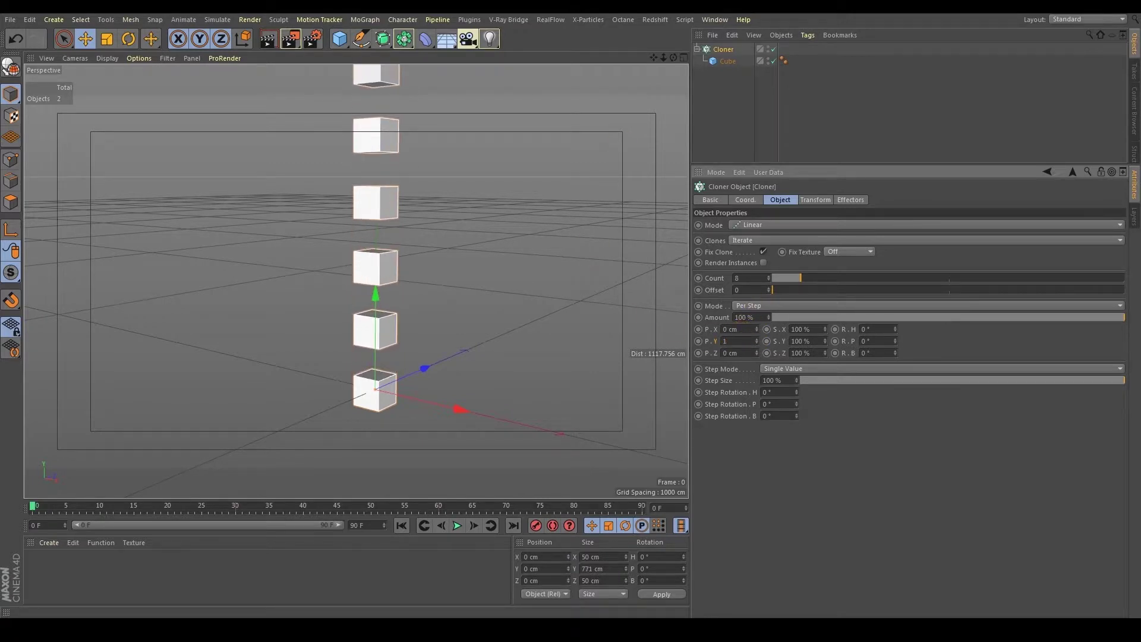
pyautogui.press('Return')
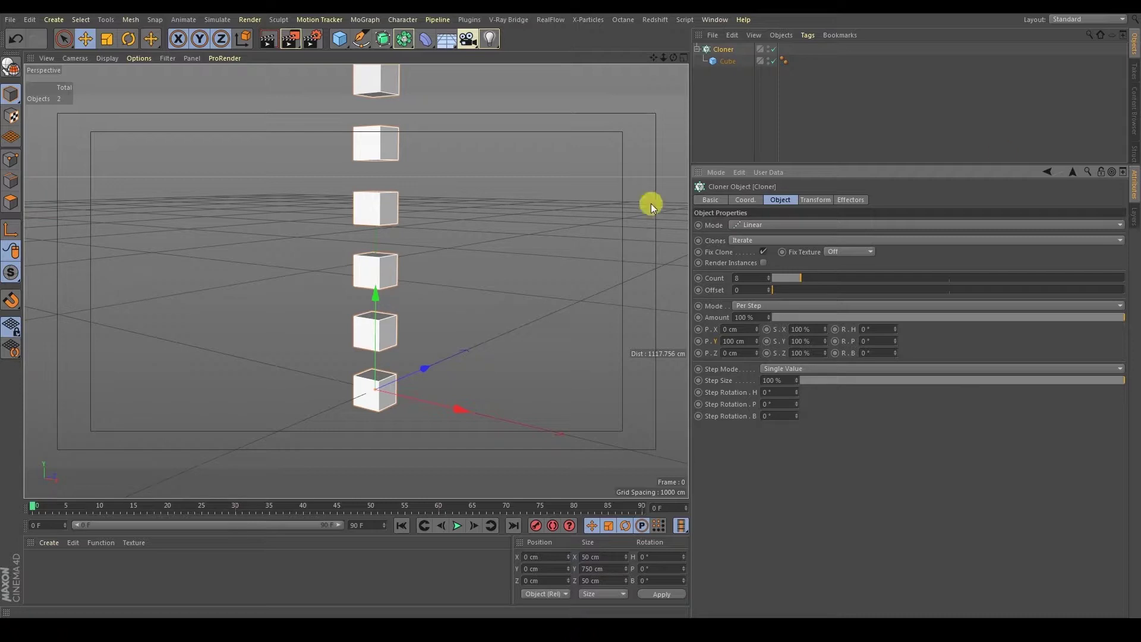
pyautogui.keyDown('alt'); pyautogui.moveTo(384, 327); pyautogui.dragTo(382, 320); pyautogui.keyUp('alt')
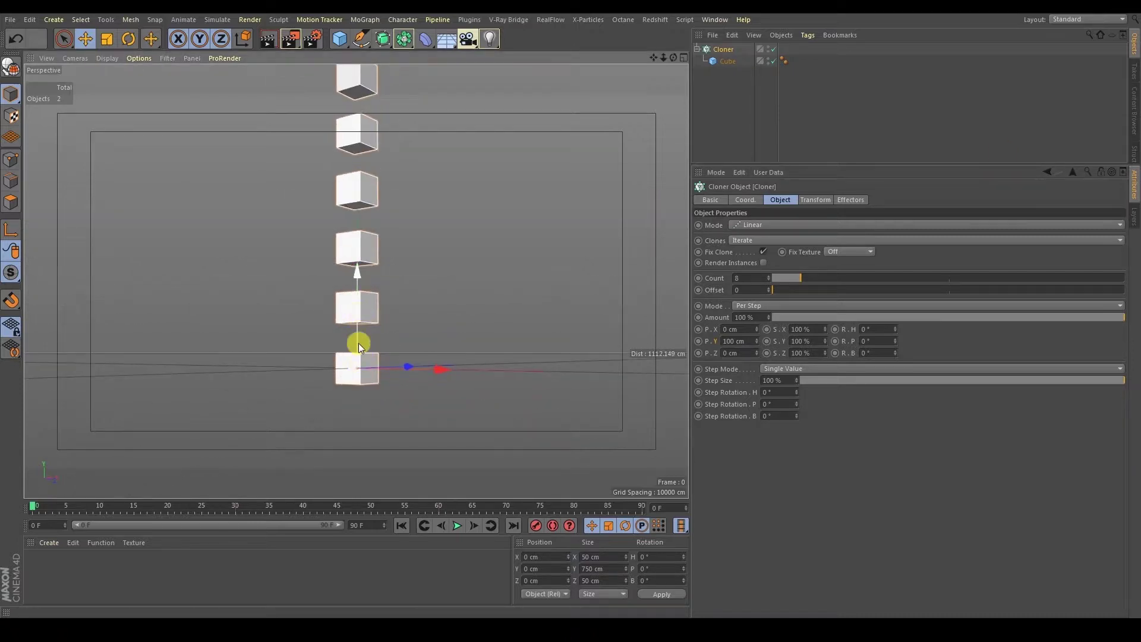
pyautogui.keyDown('alt'); pyautogui.moveTo(359, 365); pyautogui.dragTo(372, 336); pyautogui.keyUp('alt')
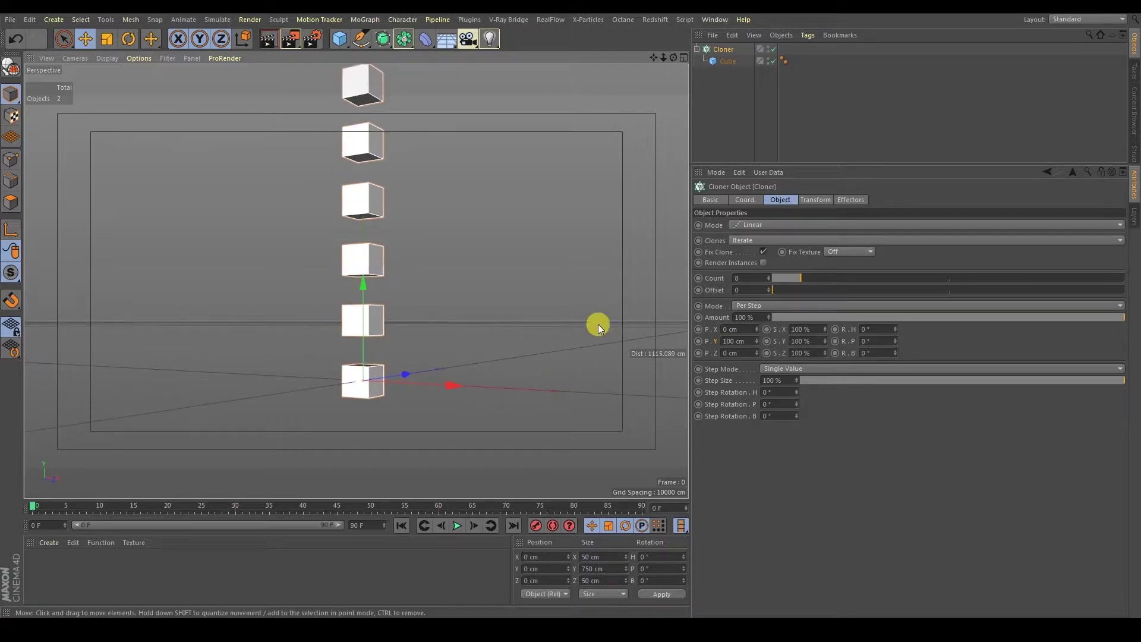
pyautogui.keyDown('alt'); pyautogui.moveTo(406, 264); pyautogui.dragTo(370, 327, button='middle'); pyautogui.keyUp('alt')
pyautogui.scroll(-3, 410, 348)
# Step: Set the Cloner's Y spacing per step to 0 cm
pyautogui.moveTo(746, 339); pyautogui.dragTo(668, 328)
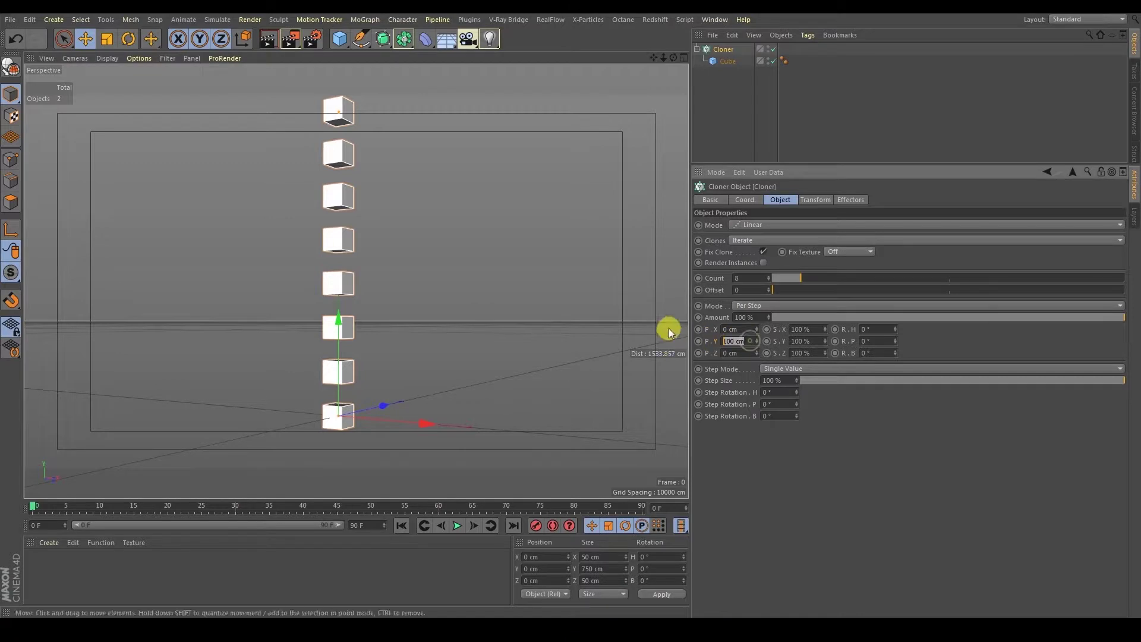
pyautogui.press('Return')
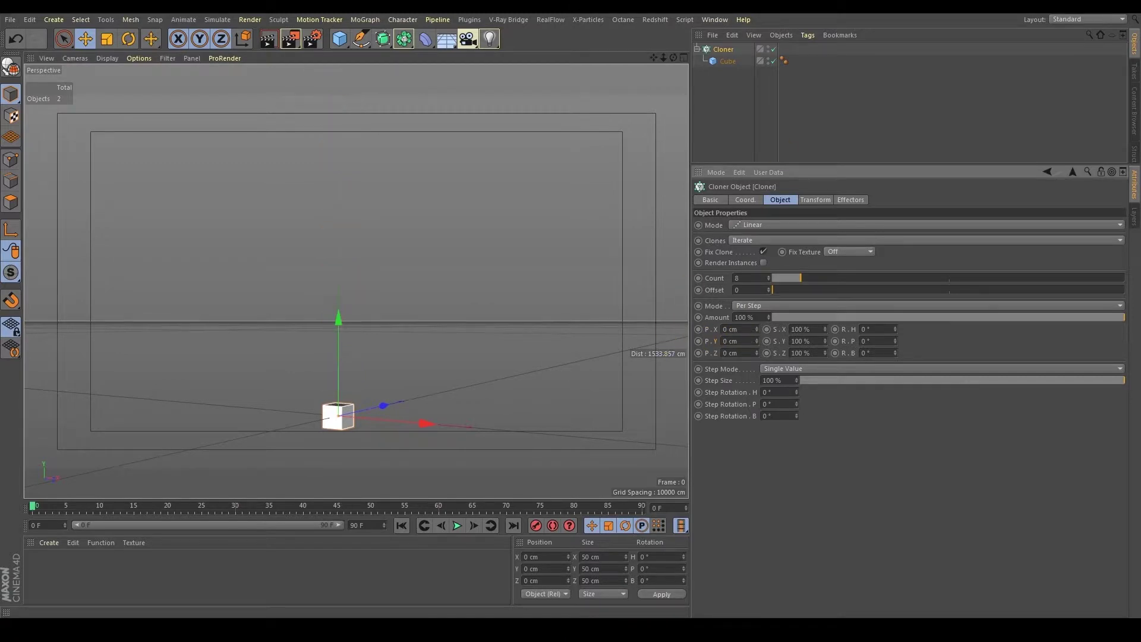
pyautogui.keyDown('alt'); pyautogui.moveTo(438, 190); pyautogui.dragTo(448, 362); pyautogui.keyUp('alt')
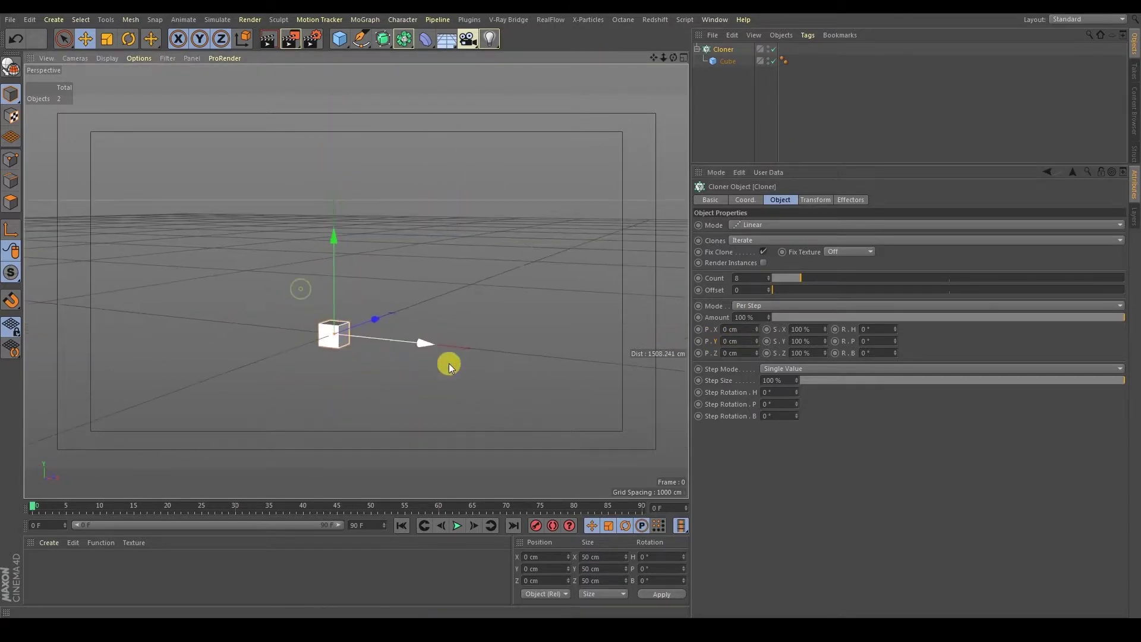
# Step: Spread the clones horizontally with an X spacing of 94 cm and a Z spacing of 99 cm per step
pyautogui.moveTo(758, 328); pyautogui.dragTo(750, 272)
pyautogui.scroll(-4, 391, 337)
pyautogui.keyDown('alt'); pyautogui.moveTo(389, 314); pyautogui.dragTo(375, 345); pyautogui.keyUp('alt')
pyautogui.moveTo(757, 353); pyautogui.dragTo(728, 327)
# Step: Load the Startup interface layout to restore the accidentally undocked Attributes manager, and widen its area
pyautogui.rightClick(753, 347)
pyautogui.click(754, 351)
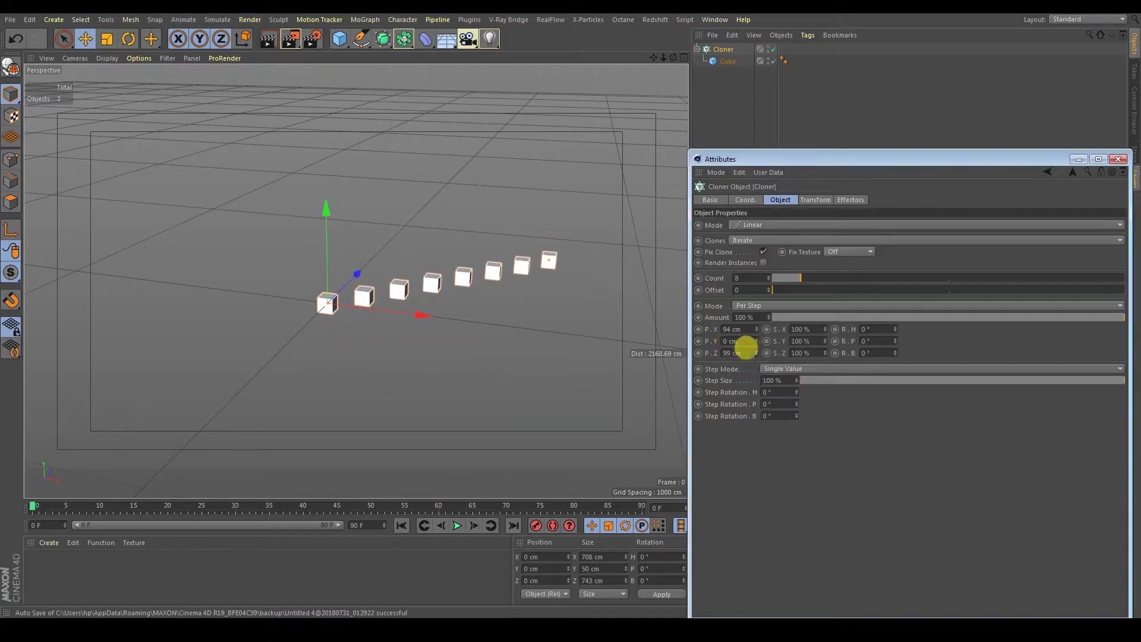
pyautogui.moveTo(718, 172); pyautogui.dragTo(823, 293)
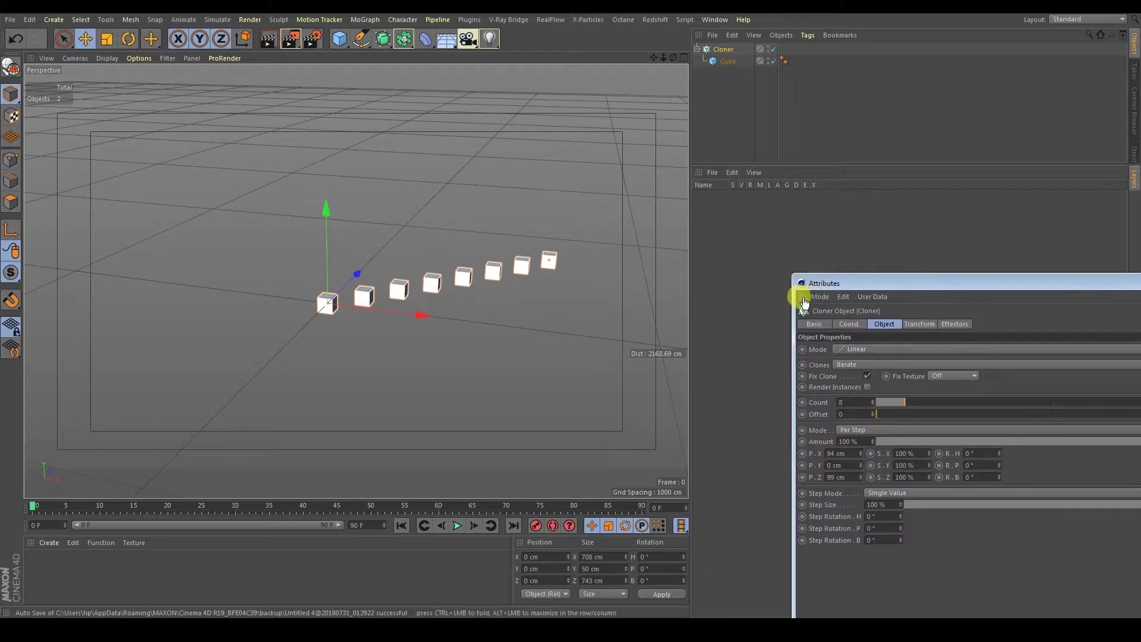
pyautogui.click(1055, 19)
pyautogui.click(1078, 164)
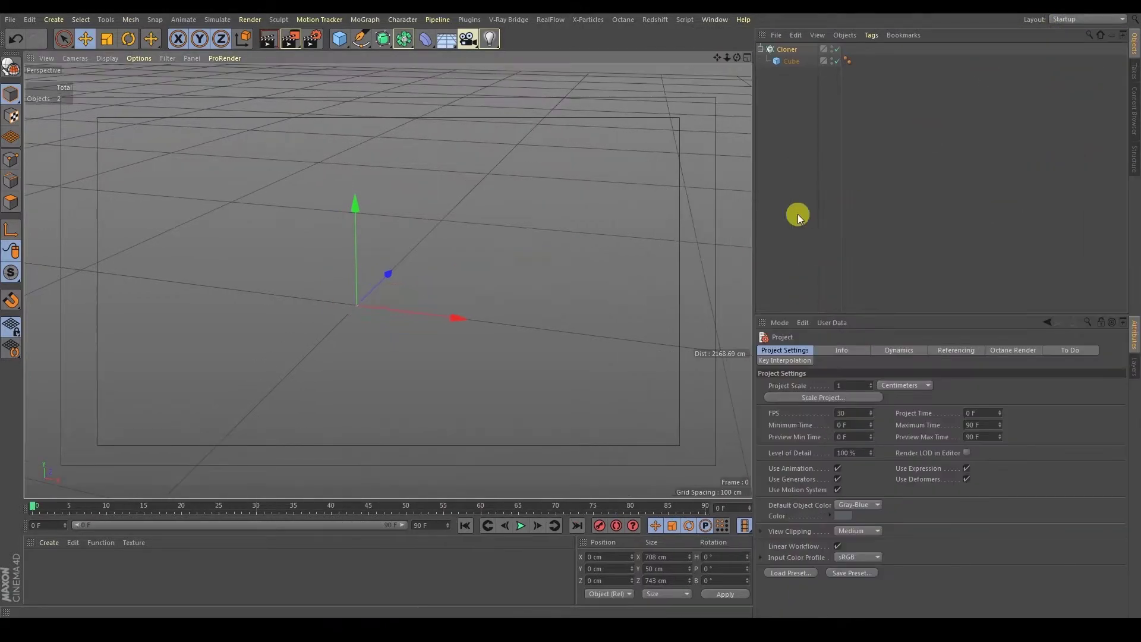
pyautogui.moveTo(756, 300); pyautogui.dragTo(671, 294)
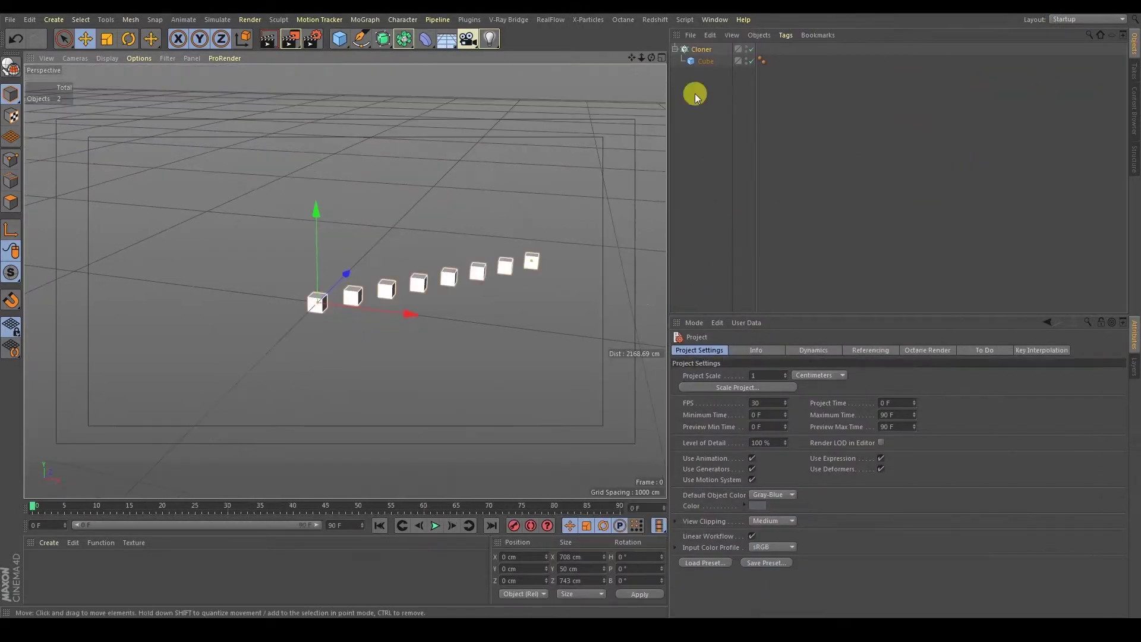
# Step: Reset the Cloner's X and Z spacing to zero, and set the X spacing to 106 cm per step
pyautogui.click(701, 49)
pyautogui.moveTo(766, 312); pyautogui.dragTo(753, 197)
pyautogui.rightClick(734, 326)
pyautogui.rightClick(734, 350)
pyautogui.keyDown('alt'); pyautogui.moveTo(433, 298); pyautogui.dragTo(399, 287); pyautogui.keyUp('alt')
pyautogui.moveTo(734, 326); pyautogui.dragTo(727, 264)
# Step: Scale the clones progressively by 155% in Y and 145% in Z per step
pyautogui.keyDown('alt'); pyautogui.moveTo(511, 330); pyautogui.dragTo(407, 277, button='middle'); pyautogui.keyUp('alt')
pyautogui.keyDown('alt'); pyautogui.moveTo(407, 276); pyautogui.dragTo(463, 294, button='right'); pyautogui.keyUp('alt')
pyautogui.keyDown('alt'); pyautogui.moveTo(445, 328); pyautogui.dragTo(491, 334, button='middle'); pyautogui.keyUp('alt')
pyautogui.keyDown('alt'); pyautogui.moveTo(491, 334); pyautogui.dragTo(556, 334, button='right'); pyautogui.keyUp('alt')
pyautogui.moveTo(807, 322); pyautogui.dragTo(804, 298)
pyautogui.moveTo(804, 348); pyautogui.dragTo(801, 321)
pyautogui.keyDown('alt'); pyautogui.moveTo(416, 291); pyautogui.dragTo(482, 315); pyautogui.keyUp('alt')
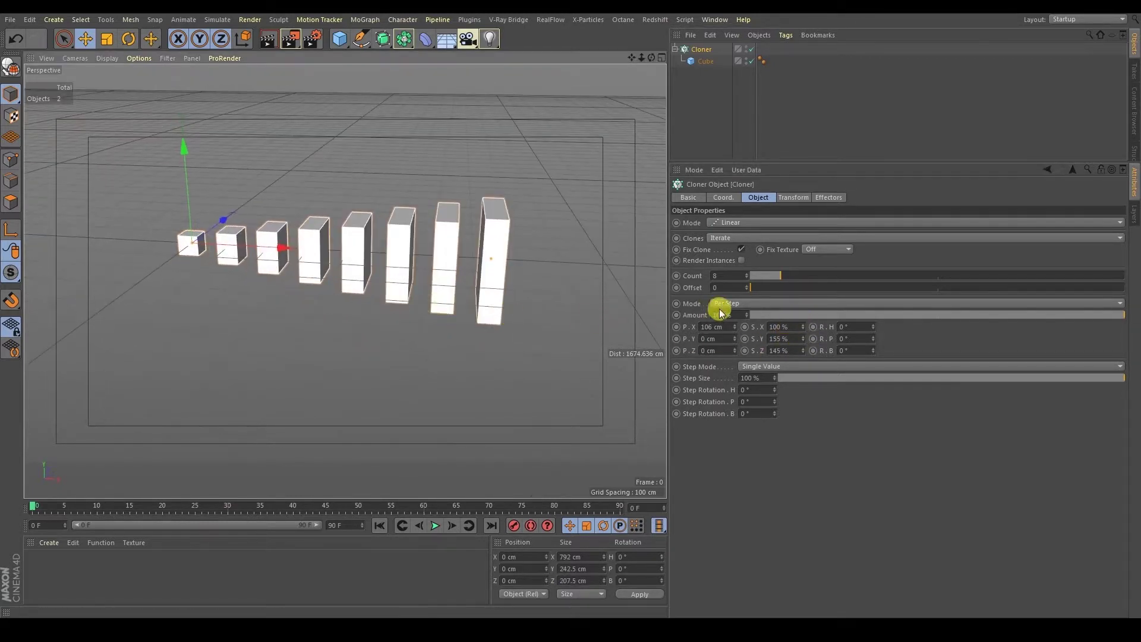
# Step: Try the alternative to the Per Step mode for the clone offsets, and set the mode back to Per Step
pyautogui.click(719, 305)
pyautogui.click(731, 315)
pyautogui.click(730, 305)
pyautogui.click(734, 326)
pyautogui.keyDown('alt'); pyautogui.moveTo(492, 334); pyautogui.dragTo(468, 328); pyautogui.keyUp('alt')
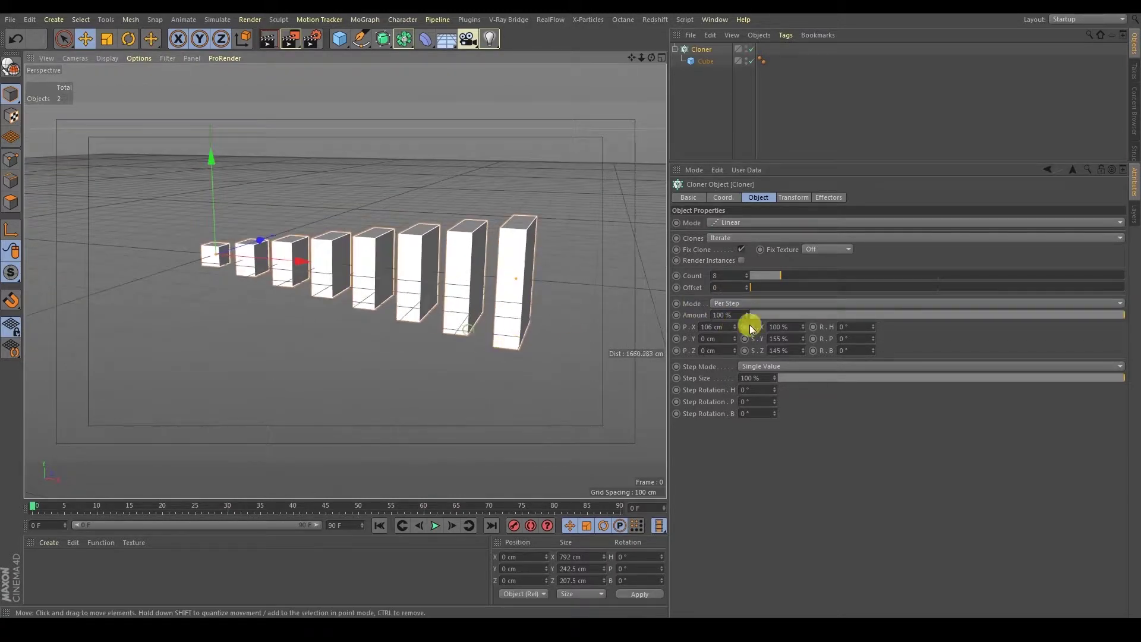
# Step: Reset the clones' Y scale to 100%, and set their X scale to 99% and Z scale to 173% per step
pyautogui.rightClick(803, 339)
pyautogui.rightClick(803, 351)
pyautogui.moveTo(801, 327); pyautogui.dragTo(802, 301)
pyautogui.keyDown('alt'); pyautogui.moveTo(269, 286); pyautogui.dragTo(299, 312); pyautogui.keyUp('alt')
pyautogui.keyDown('alt'); pyautogui.moveTo(337, 256); pyautogui.dragTo(398, 281); pyautogui.keyUp('alt')
pyautogui.keyDown('alt'); pyautogui.moveTo(409, 269); pyautogui.dragTo(612, 316); pyautogui.keyUp('alt')
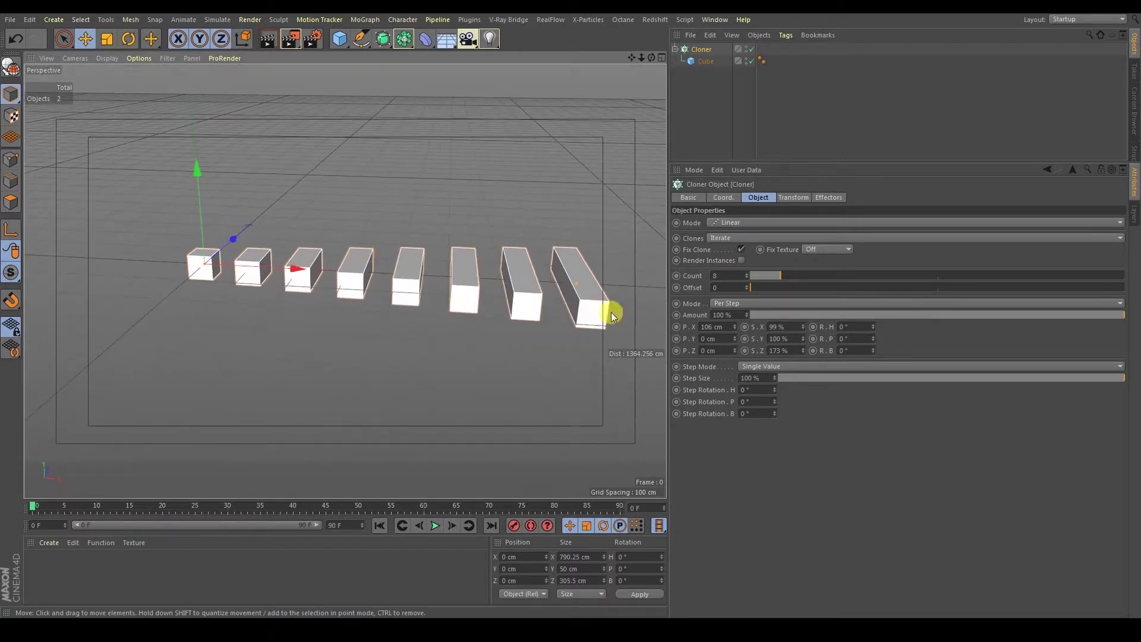
pyautogui.keyDown('alt'); pyautogui.moveTo(491, 288); pyautogui.dragTo(329, 299); pyautogui.keyUp('alt')
pyautogui.keyDown('alt'); pyautogui.moveTo(165, 289); pyautogui.dragTo(452, 309); pyautogui.keyUp('alt')
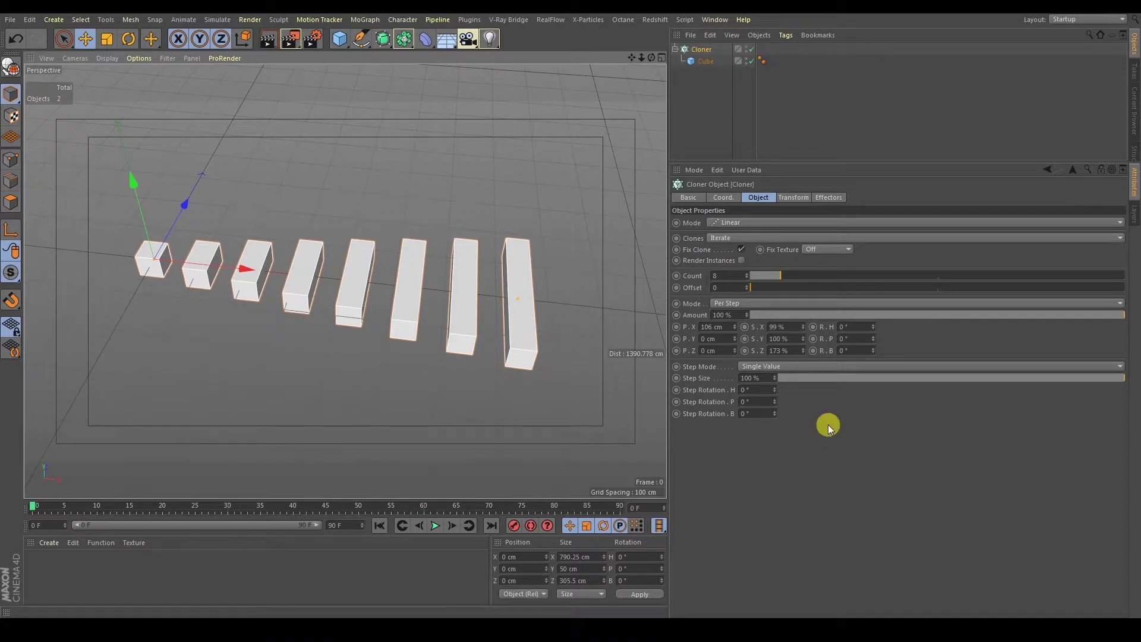
# Step: Try a Step Size of 301%, reset it to 100%, and restore the clones' X and Z scale to 100%
pyautogui.moveTo(775, 377); pyautogui.dragTo(719, 299)
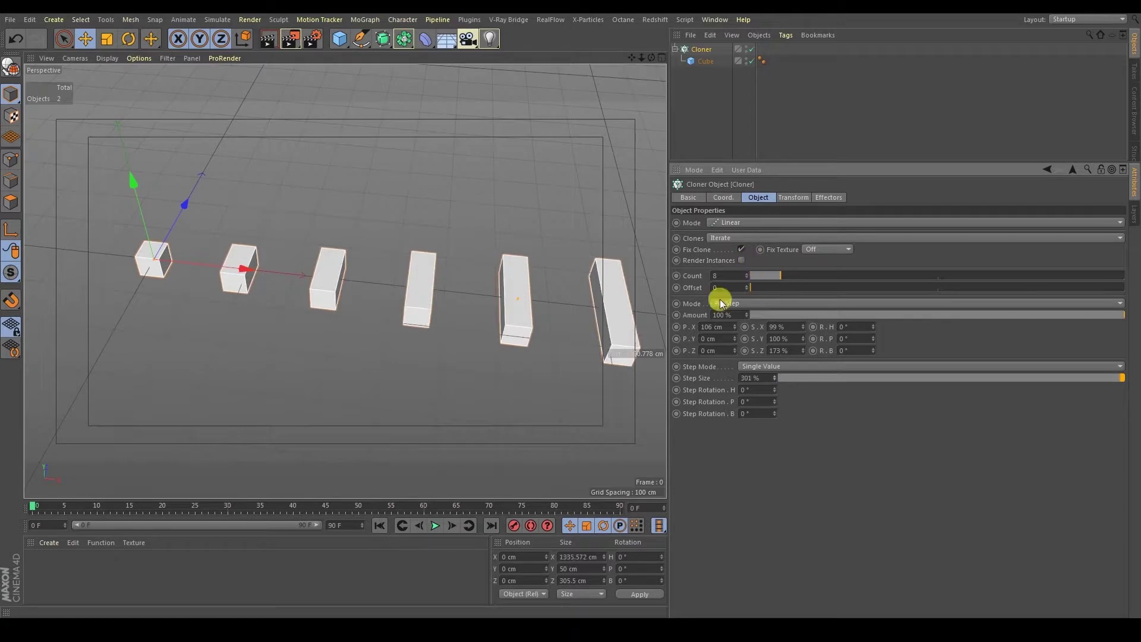
pyautogui.rightClick(776, 375)
pyautogui.rightClick(804, 329)
pyautogui.rightClick(803, 345)
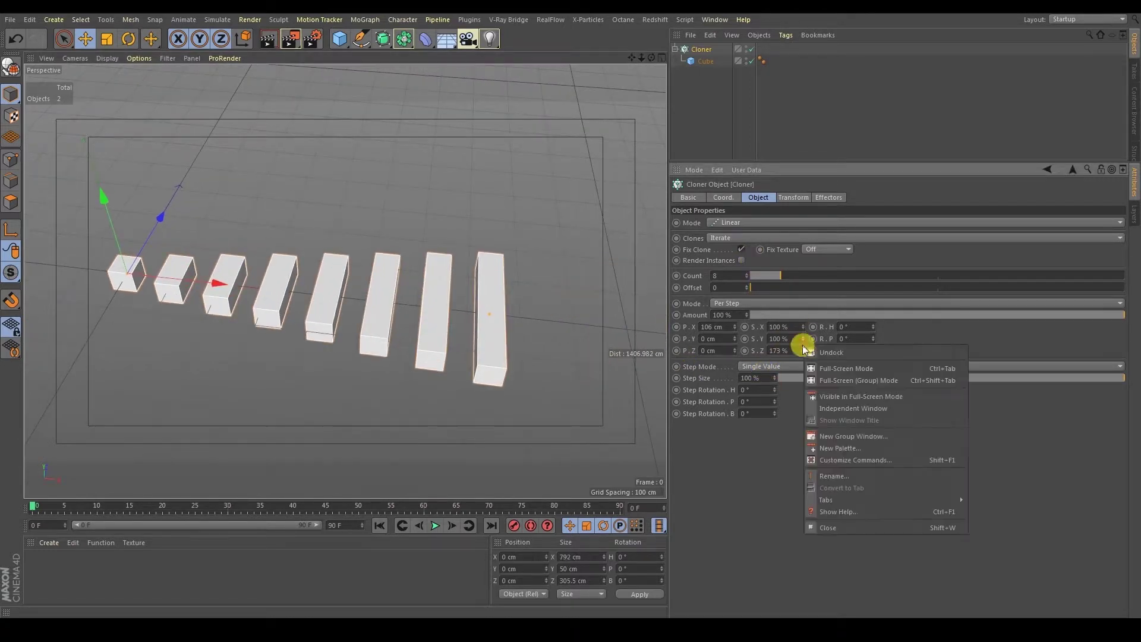
pyautogui.rightClick(800, 350)
pyautogui.rightClick(802, 351)
# Step: Try a heading rotation of 20° per step on the clones, and reset it to 0°
pyautogui.keyDown('alt'); pyautogui.moveTo(523, 359); pyautogui.dragTo(549, 348); pyautogui.keyUp('alt')
pyautogui.moveTo(872, 326)
pyautogui.mouseDown()
pyautogui.moveTo(871, 297)
pyautogui.moveTo(872, 325)
pyautogui.moveTo(873, 313)
pyautogui.mouseUp()
pyautogui.hotkey('ctrl', 'z')
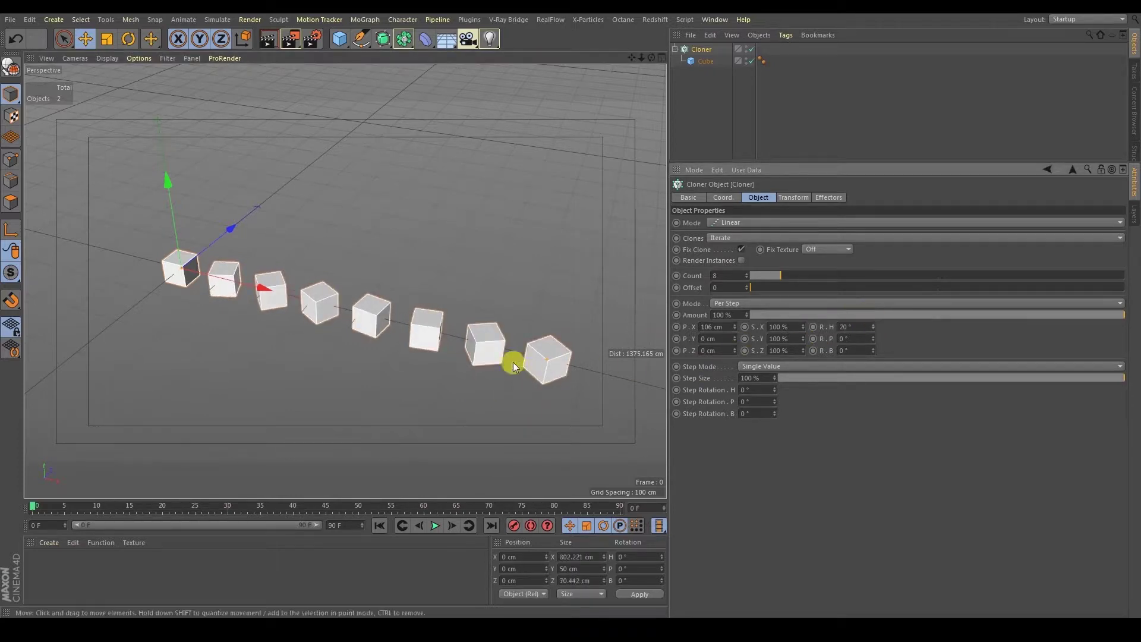
pyautogui.moveTo(498, 359)
pyautogui.keyDown('alt'); pyautogui.mouseDown()
pyautogui.moveTo(515, 367)
pyautogui.moveTo(567, 337)
pyautogui.mouseUp(); pyautogui.keyUp('alt')
pyautogui.moveTo(730, 334); pyautogui.dragTo(735, 330)
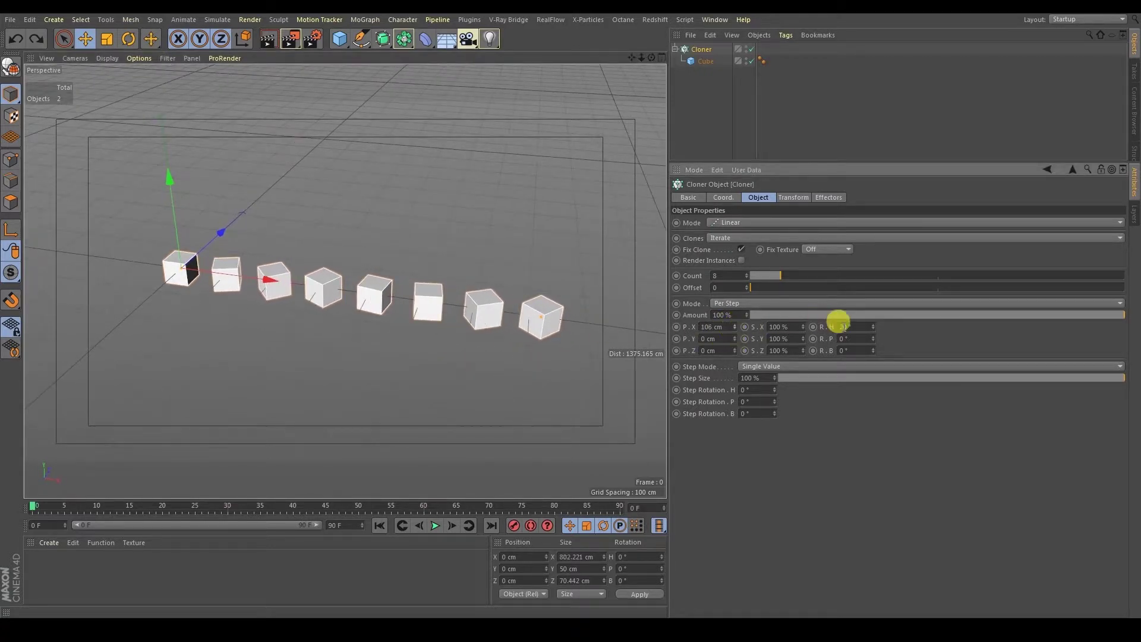
pyautogui.moveTo(838, 320); pyautogui.dragTo(862, 323)
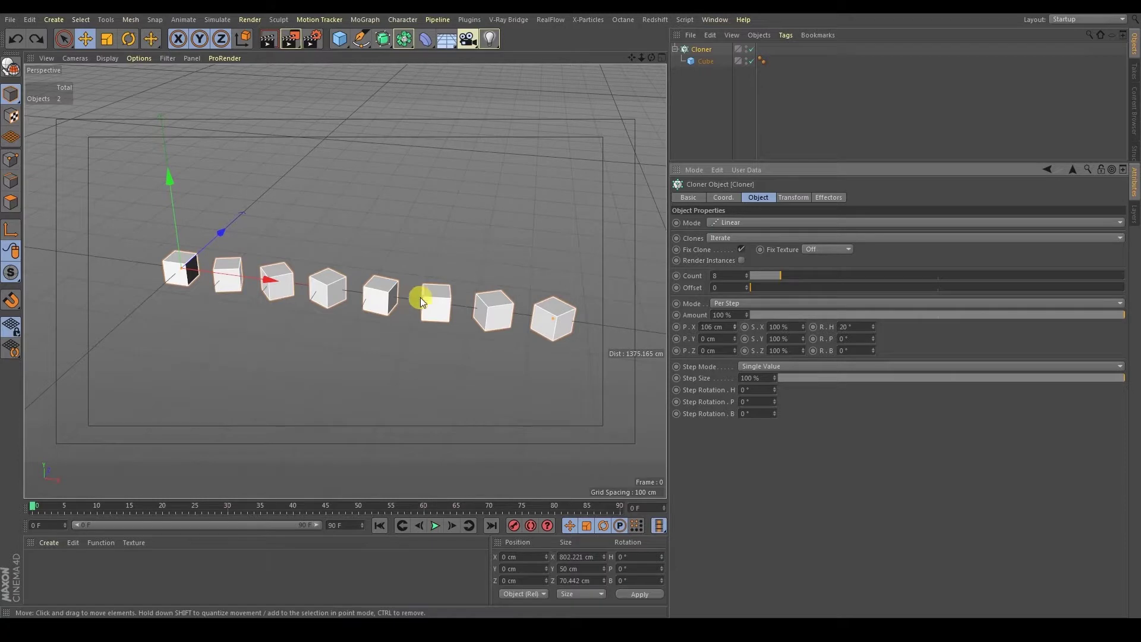
pyautogui.keyDown('alt'); pyautogui.moveTo(420, 300); pyautogui.dragTo(399, 324); pyautogui.keyUp('alt')
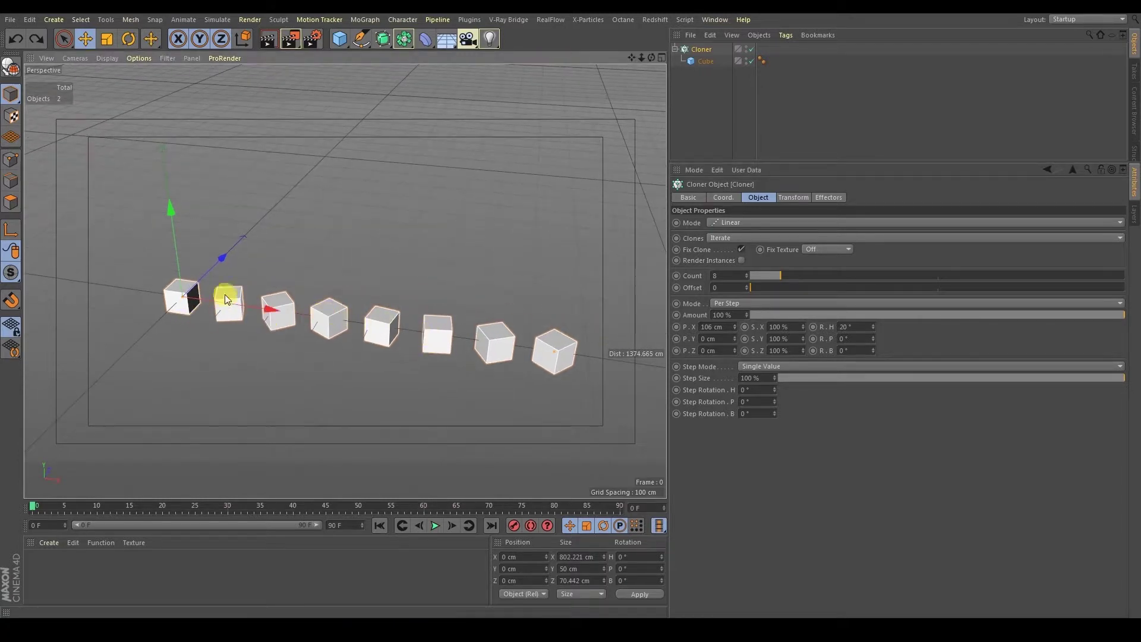
pyautogui.moveTo(873, 327); pyautogui.dragTo(872, 325)
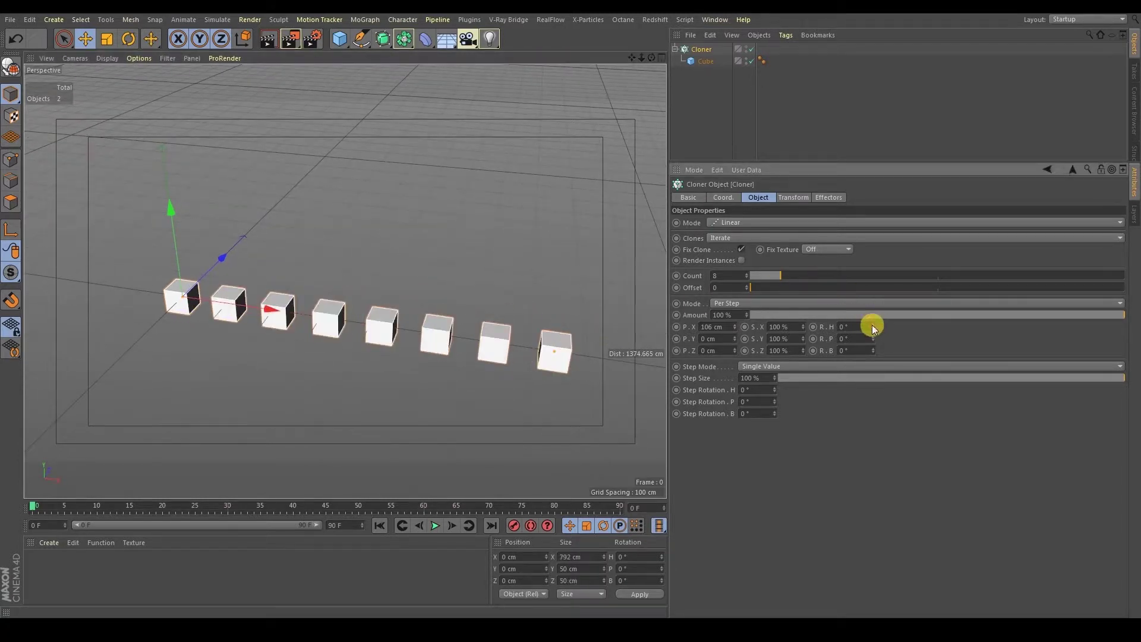
# Step: Try out the Step Rotation H and P settings on the row of clones, and reset both to 0°
pyautogui.moveTo(780, 387)
pyautogui.mouseDown()
pyautogui.moveTo(757, 318)
pyautogui.moveTo(757, 344)
pyautogui.moveTo(854, 339)
pyautogui.mouseUp()
pyautogui.hotkey('ctrl', 'z')
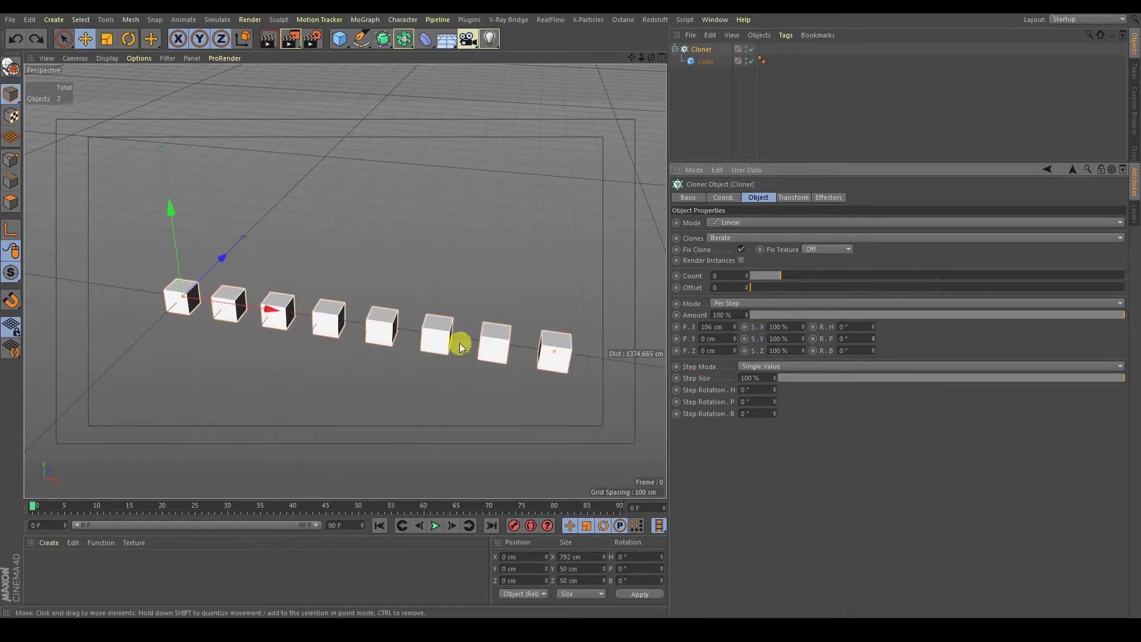
pyautogui.keyDown('alt'); pyautogui.moveTo(458, 343); pyautogui.dragTo(462, 343, button='middle'); pyautogui.keyUp('alt')
pyautogui.click(711, 389)
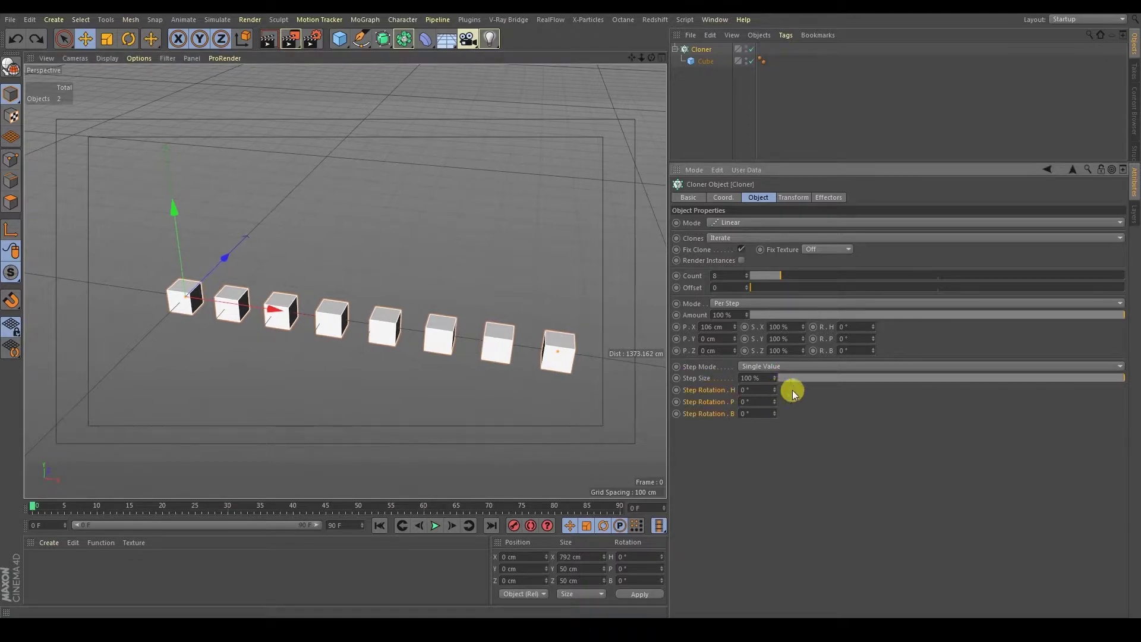
pyautogui.moveTo(776, 389)
pyautogui.mouseDown()
pyautogui.moveTo(765, 340)
pyautogui.moveTo(774, 443)
pyautogui.moveTo(769, 333)
pyautogui.moveTo(731, 181)
pyautogui.moveTo(769, 366)
pyautogui.moveTo(751, 513)
pyautogui.moveTo(790, 330)
pyautogui.moveTo(778, 417)
pyautogui.moveTo(764, 298)
pyautogui.moveTo(764, 393)
pyautogui.moveTo(796, 523)
pyautogui.moveTo(786, 633)
pyautogui.moveTo(784, 391)
pyautogui.mouseUp()
pyautogui.rightClick(774, 390)
pyautogui.rightClick(774, 403)
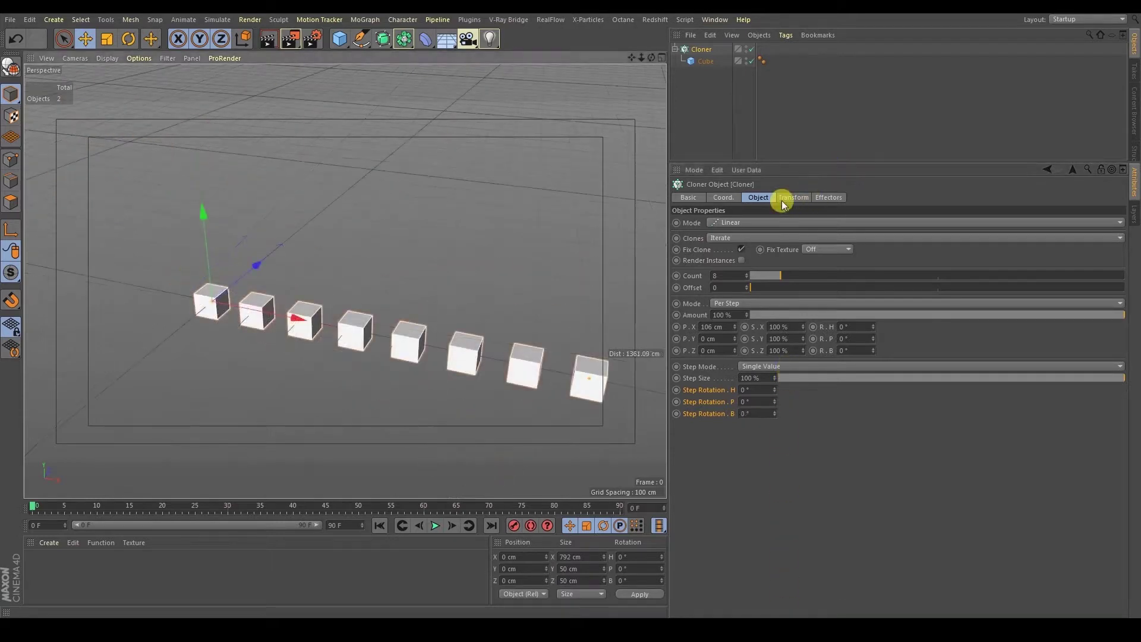
# Step: Try an adjustment in the Cloner's Transform settings, undo it, and go back to the Object settings
pyautogui.click(783, 199)
pyautogui.moveTo(803, 250)
pyautogui.mouseDown()
pyautogui.moveTo(801, 201)
pyautogui.moveTo(801, 272)
pyautogui.moveTo(808, 201)
pyautogui.moveTo(812, 244)
pyautogui.moveTo(780, 198)
pyautogui.mouseUp()
pyautogui.hotkey('ctrl', 'z')
pyautogui.click(763, 199)
# Step: Switch the Cloner to Radial mode, and set a radius of 311 cm with a count of 18 clones
pyautogui.keyDown('alt'); pyautogui.moveTo(508, 274); pyautogui.dragTo(492, 259, button='middle'); pyautogui.keyUp('alt')
pyautogui.keyDown('alt'); pyautogui.moveTo(492, 259); pyautogui.dragTo(618, 249); pyautogui.keyUp('alt')
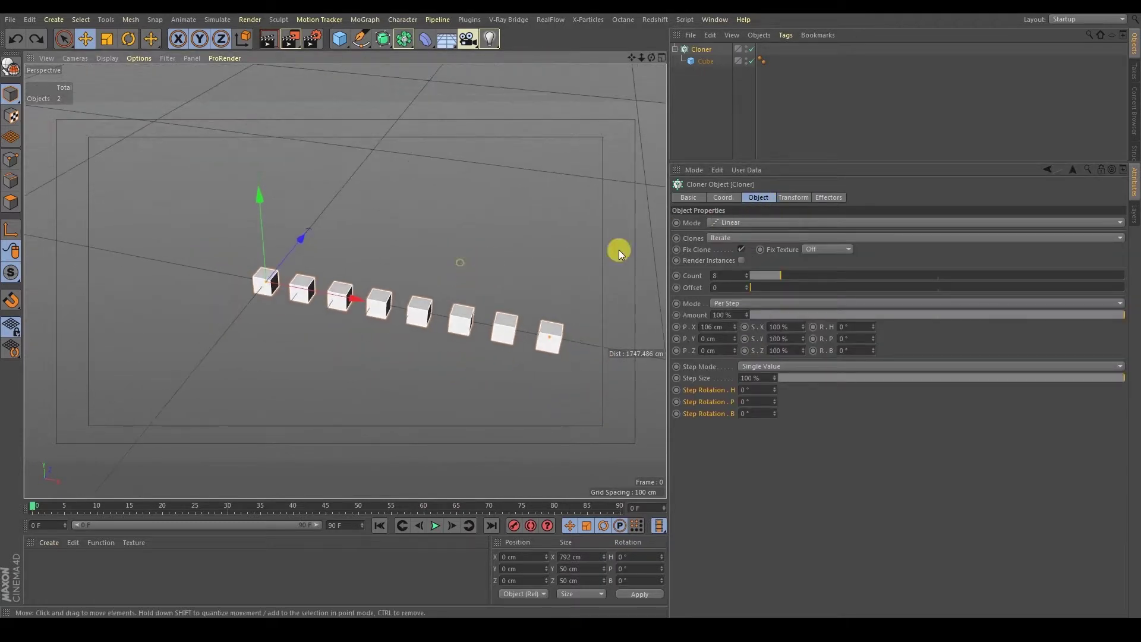
pyautogui.click(731, 223)
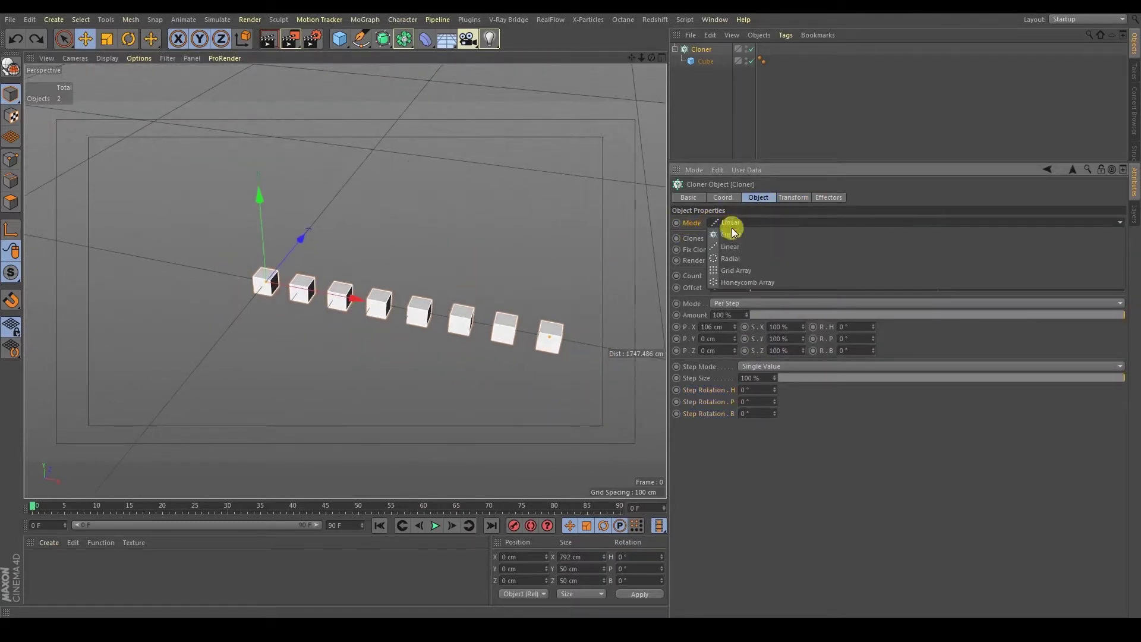
pyautogui.click(749, 262)
pyautogui.keyDown('alt'); pyautogui.moveTo(461, 273); pyautogui.dragTo(419, 305); pyautogui.keyUp('alt')
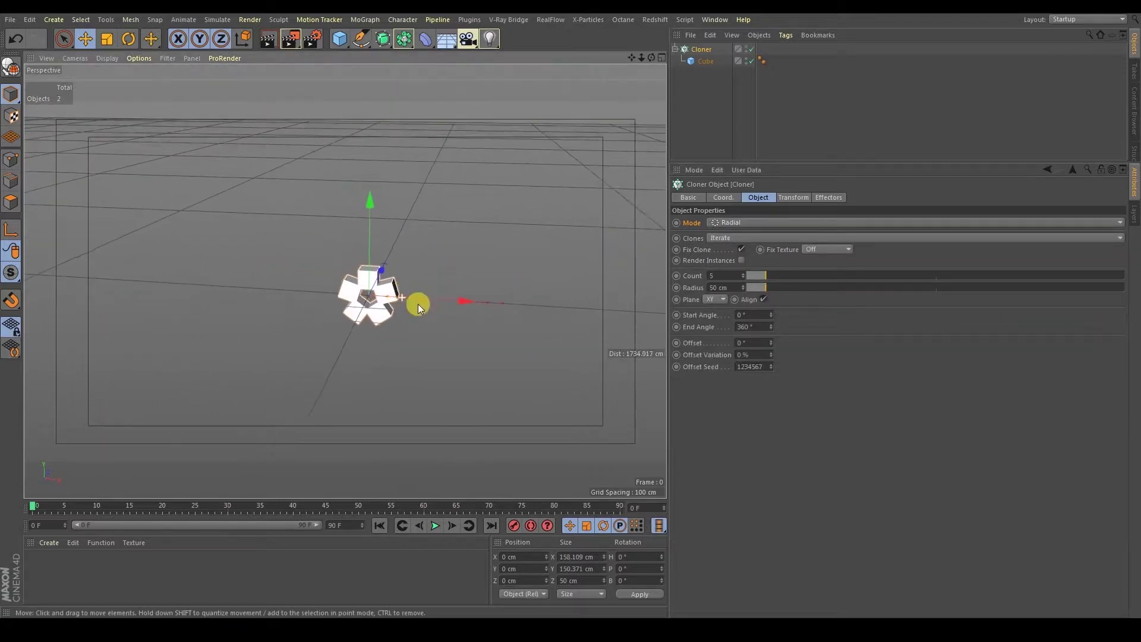
pyautogui.keyDown('alt'); pyautogui.moveTo(418, 304); pyautogui.dragTo(543, 298, button='right'); pyautogui.keyUp('alt')
pyautogui.moveTo(398, 297); pyautogui.dragTo(333, 242)
pyautogui.keyDown('alt'); pyautogui.moveTo(471, 295); pyautogui.dragTo(432, 296, button='middle'); pyautogui.keyUp('alt')
pyautogui.moveTo(787, 290)
pyautogui.mouseDown()
pyautogui.moveTo(826, 286)
pyautogui.moveTo(768, 277)
pyautogui.moveTo(837, 291)
pyautogui.moveTo(784, 282)
pyautogui.moveTo(816, 277)
pyautogui.mouseUp()
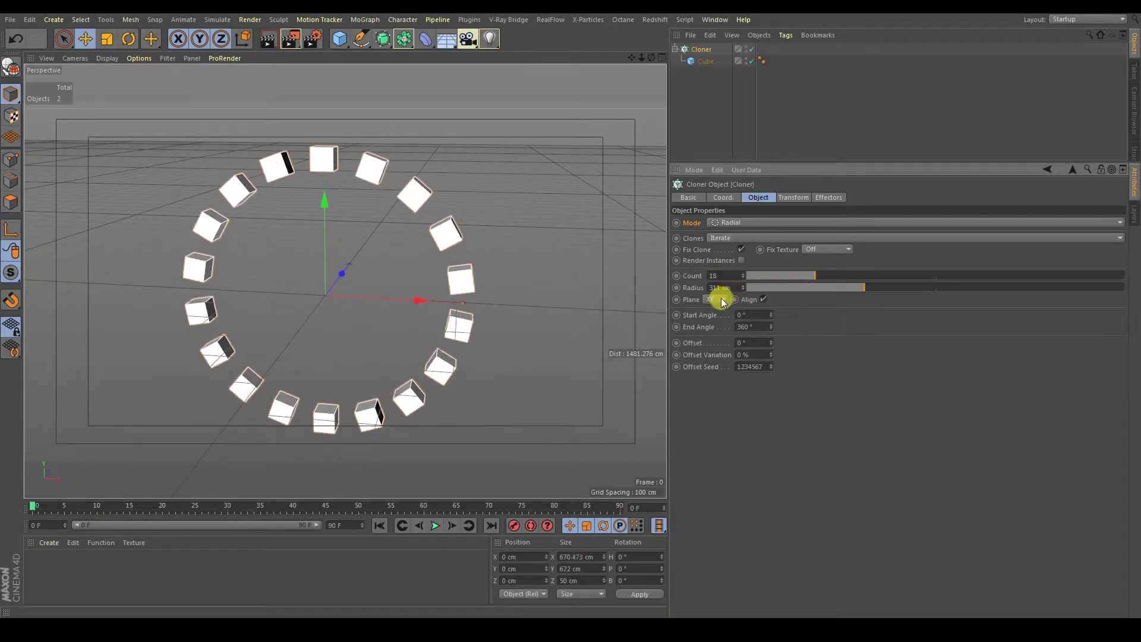
# Step: Try the ZY plane for the radial clones, and set the Plane to XZ
pyautogui.keyDown('alt'); pyautogui.moveTo(494, 271); pyautogui.dragTo(523, 285); pyautogui.keyUp('alt')
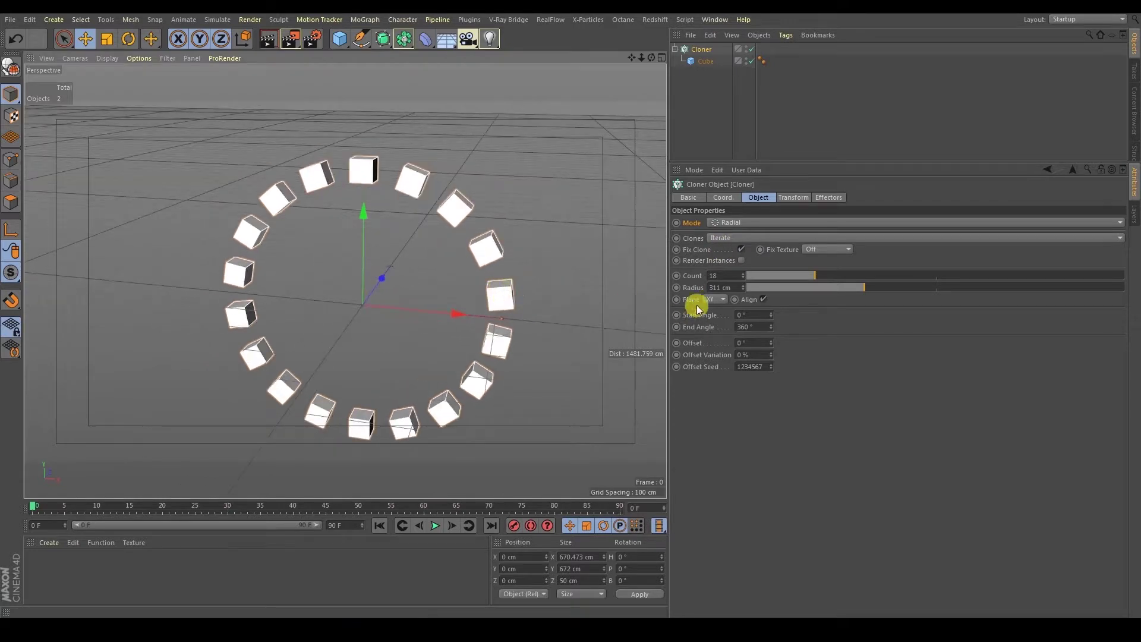
pyautogui.click(715, 299)
pyautogui.click(712, 323)
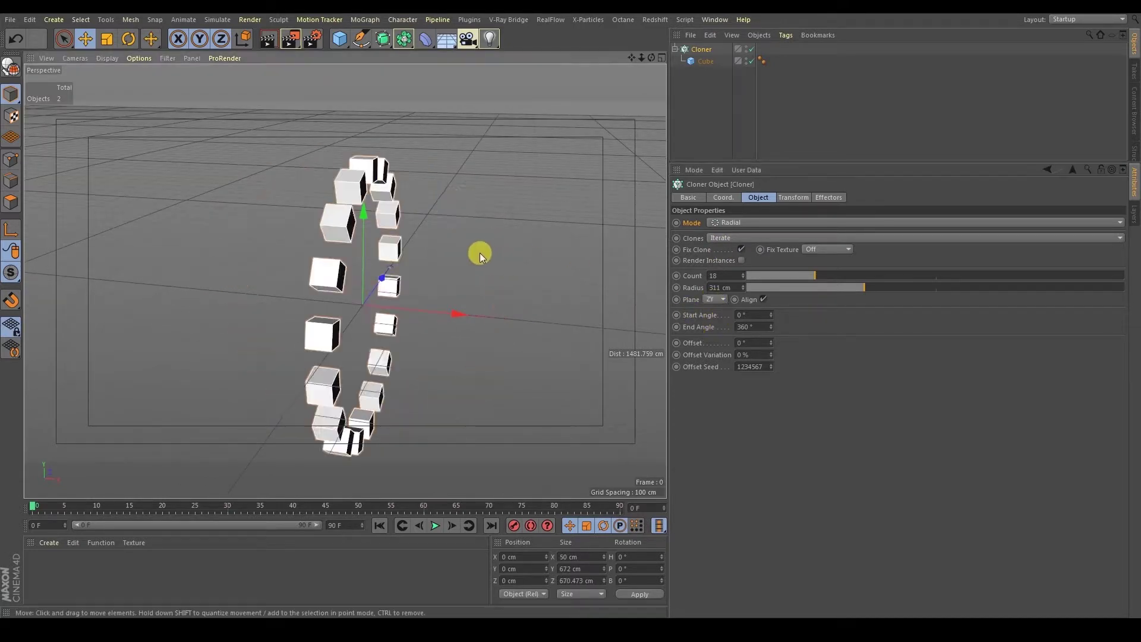
pyautogui.click(715, 301)
pyautogui.click(711, 335)
# Step: Set the radial clones' End Angle to 238°, with Offset -41°, Offset Variation 47% and Offset Seed 1234580
pyautogui.keyDown('alt'); pyautogui.moveTo(433, 282); pyautogui.dragTo(483, 324); pyautogui.keyUp('alt')
pyautogui.moveTo(814, 276)
pyautogui.mouseDown()
pyautogui.moveTo(800, 276)
pyautogui.moveTo(815, 276)
pyautogui.mouseUp()
pyautogui.keyDown('alt'); pyautogui.moveTo(423, 338); pyautogui.dragTo(408, 281, button='middle'); pyautogui.keyUp('alt')
pyautogui.keyDown('alt'); pyautogui.moveTo(408, 281); pyautogui.dragTo(604, 294, button='right'); pyautogui.keyUp('alt')
pyautogui.moveTo(771, 326)
pyautogui.mouseDown()
pyautogui.moveTo(782, 424)
pyautogui.moveTo(759, 265)
pyautogui.moveTo(789, 397)
pyautogui.mouseUp()
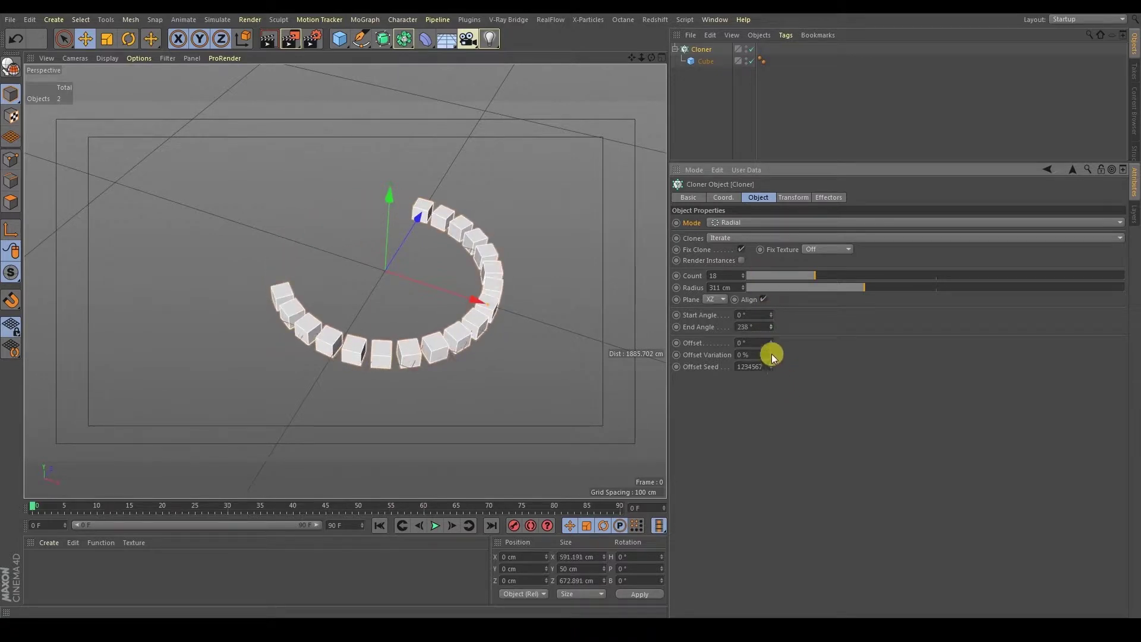
pyautogui.moveTo(772, 344)
pyautogui.mouseDown()
pyautogui.moveTo(771, 329)
pyautogui.moveTo(776, 370)
pyautogui.moveTo(771, 320)
pyautogui.moveTo(772, 369)
pyautogui.mouseUp()
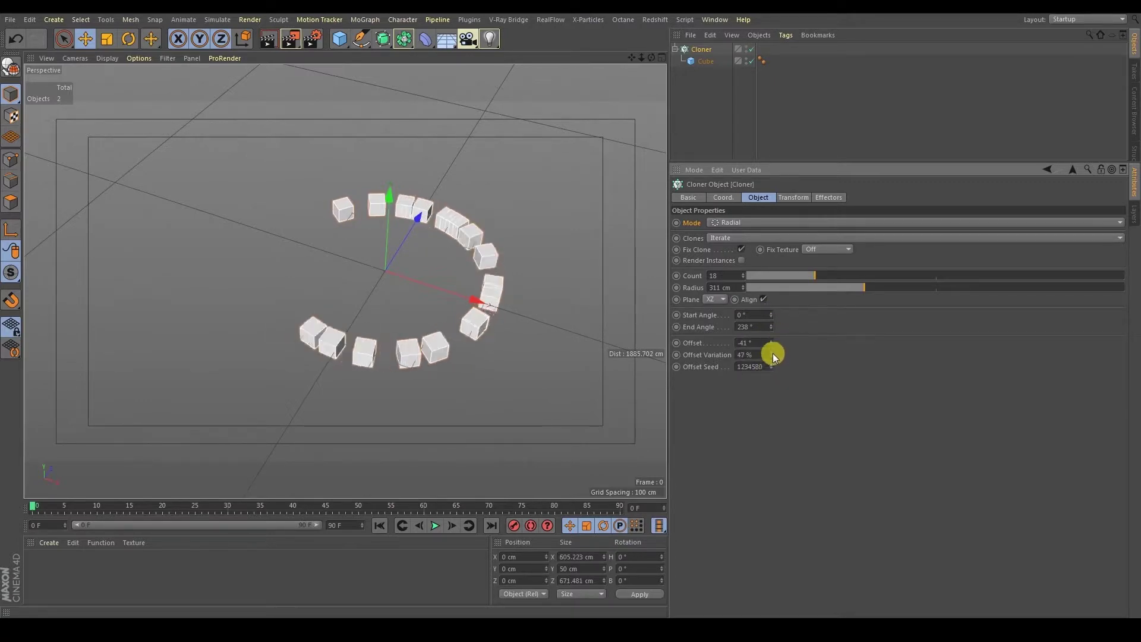
# Step: Reset the radial Offset, Offset Variation and Offset Seed to their defaults, and set the End Angle to 360°
pyautogui.rightClick(769, 365)
pyautogui.rightClick(771, 356)
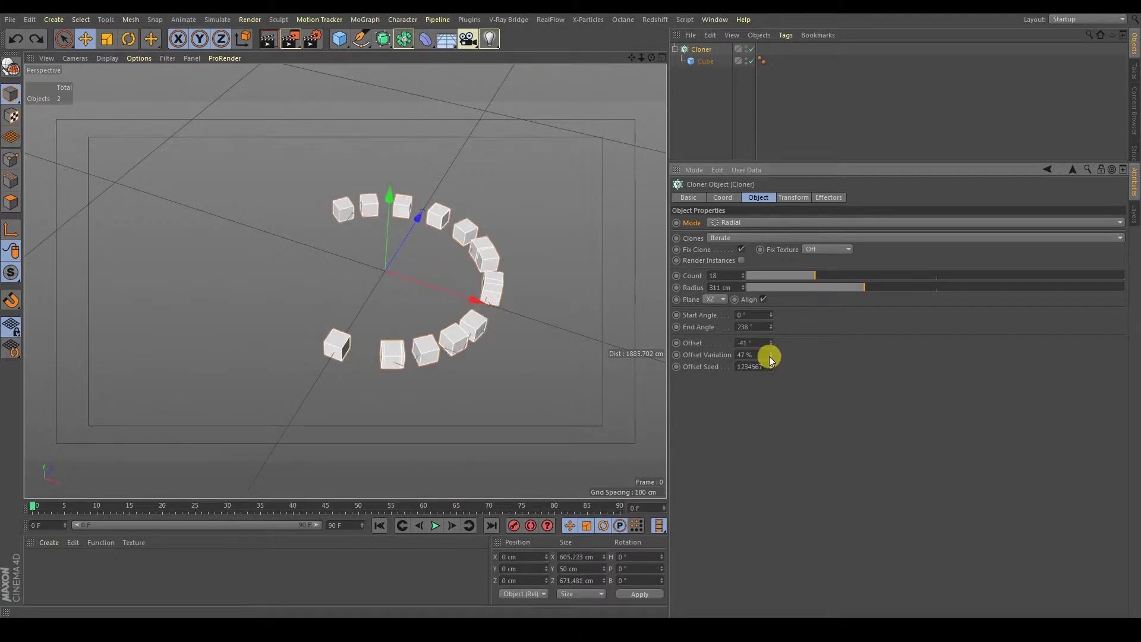
pyautogui.rightClick(773, 344)
pyautogui.moveTo(771, 327); pyautogui.dragTo(792, 204)
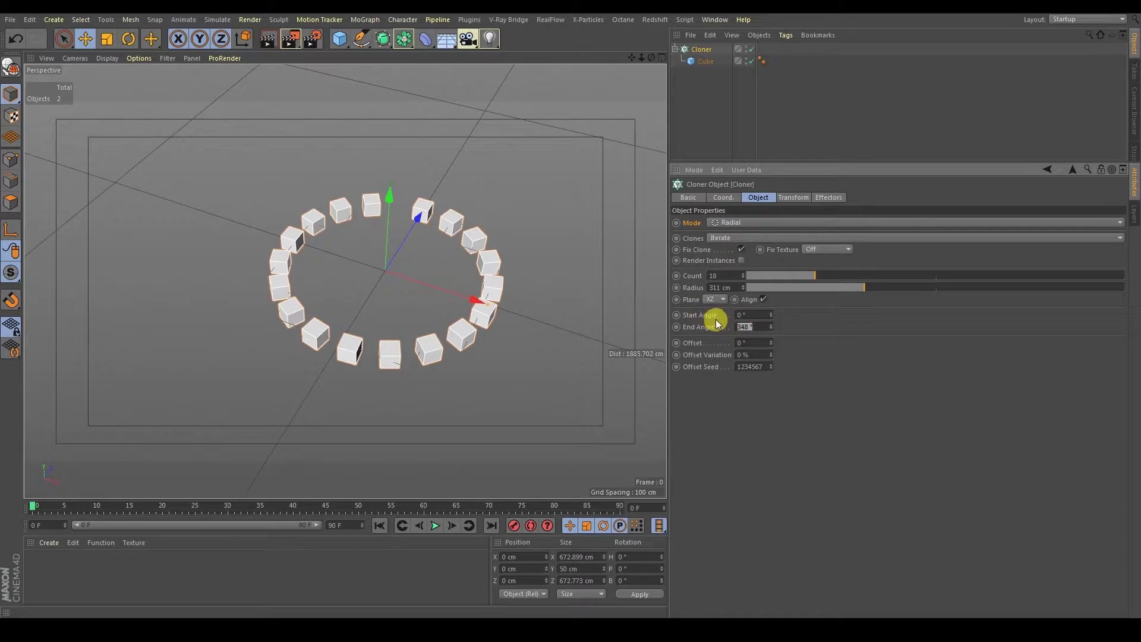
pyautogui.press('Return')
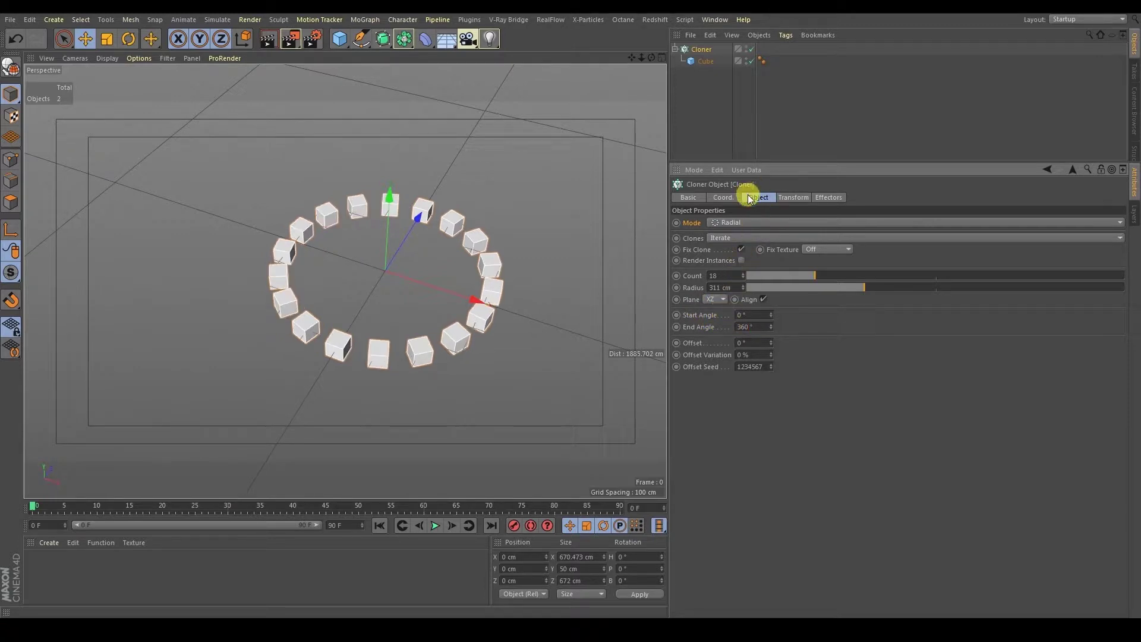
# Step: Switch the Cloner to Grid Array mode, and stretch the grid to about 434 cm in X and 568 cm in Y
pyautogui.click(743, 221)
pyautogui.click(746, 265)
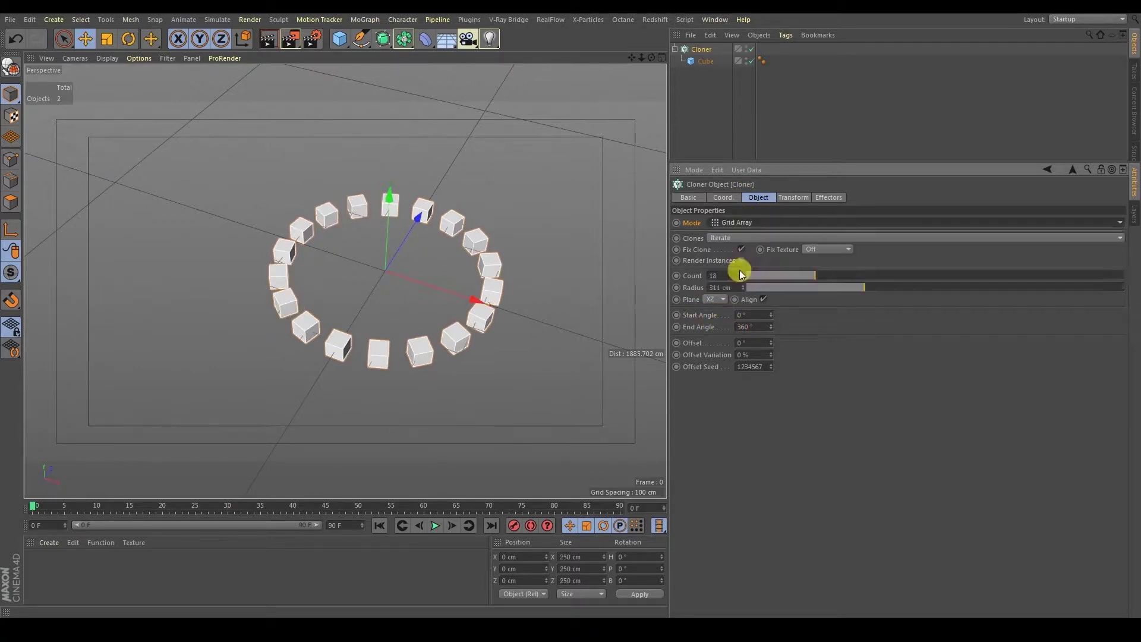
pyautogui.keyDown('alt'); pyautogui.moveTo(426, 262); pyautogui.dragTo(470, 266); pyautogui.keyUp('alt')
pyautogui.moveTo(380, 238); pyautogui.dragTo(387, 158)
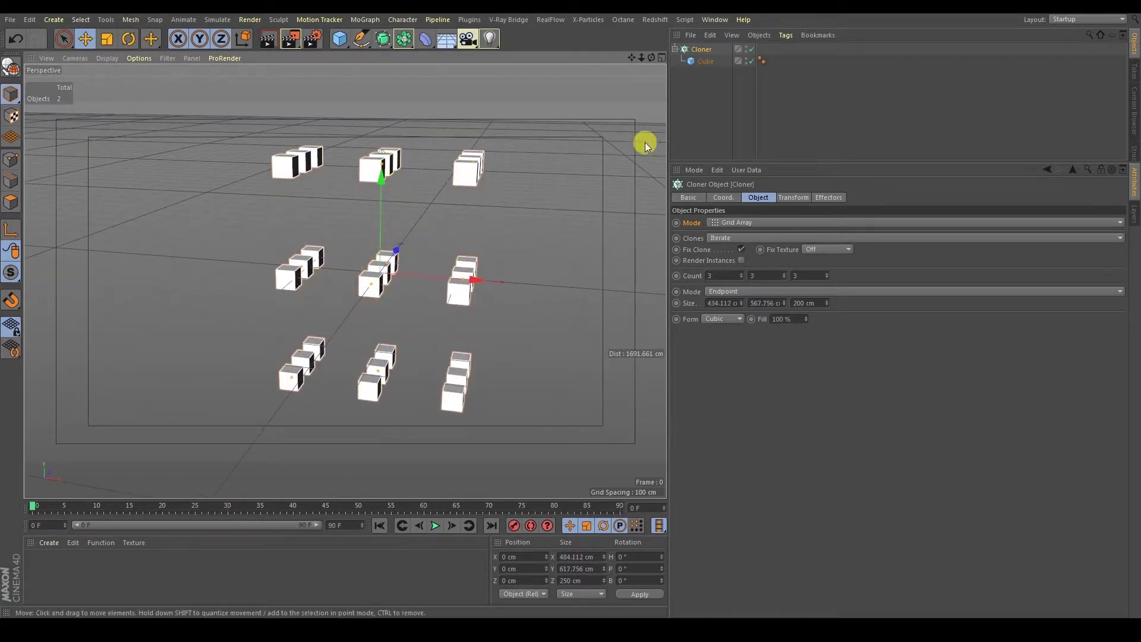
# Step: Set the grid array's clone counts to 6 in X, 5 in Y and 6 in Z
pyautogui.moveTo(741, 275); pyautogui.dragTo(740, 274)
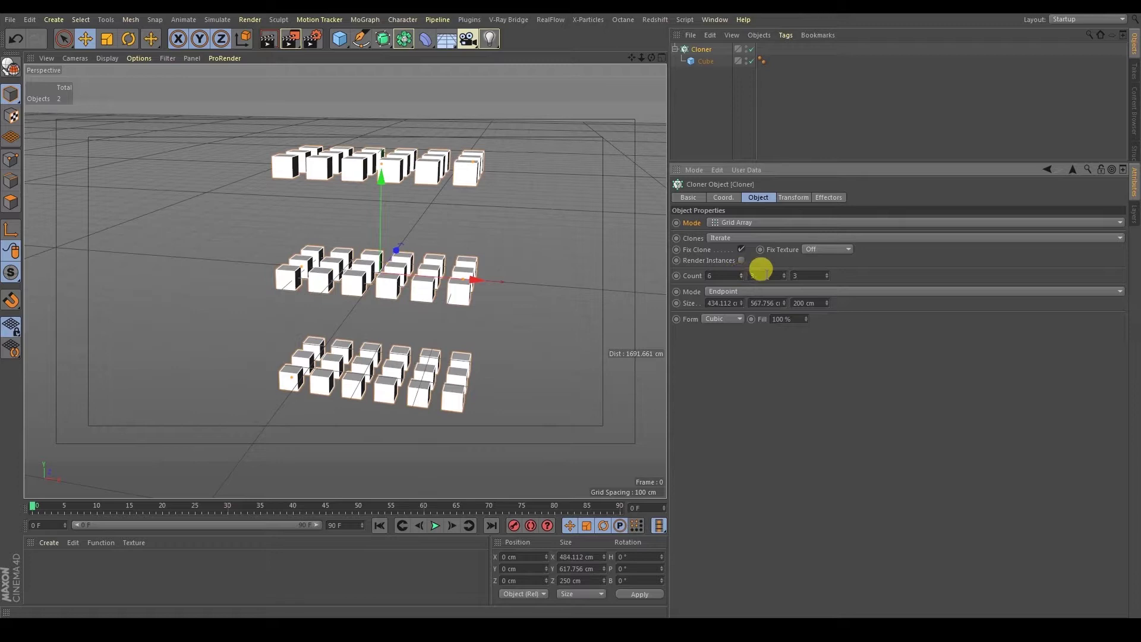
pyautogui.click(785, 274)
pyautogui.click(784, 273)
pyautogui.click(827, 273)
pyautogui.click(827, 273)
pyautogui.click(827, 272)
pyautogui.moveTo(535, 289)
pyautogui.keyDown('alt'); pyautogui.mouseDown()
pyautogui.moveTo(369, 290)
pyautogui.moveTo(489, 232)
pyautogui.moveTo(464, 241)
pyautogui.mouseUp(); pyautogui.keyUp('alt')
pyautogui.hotkey('ctrl', 'z')
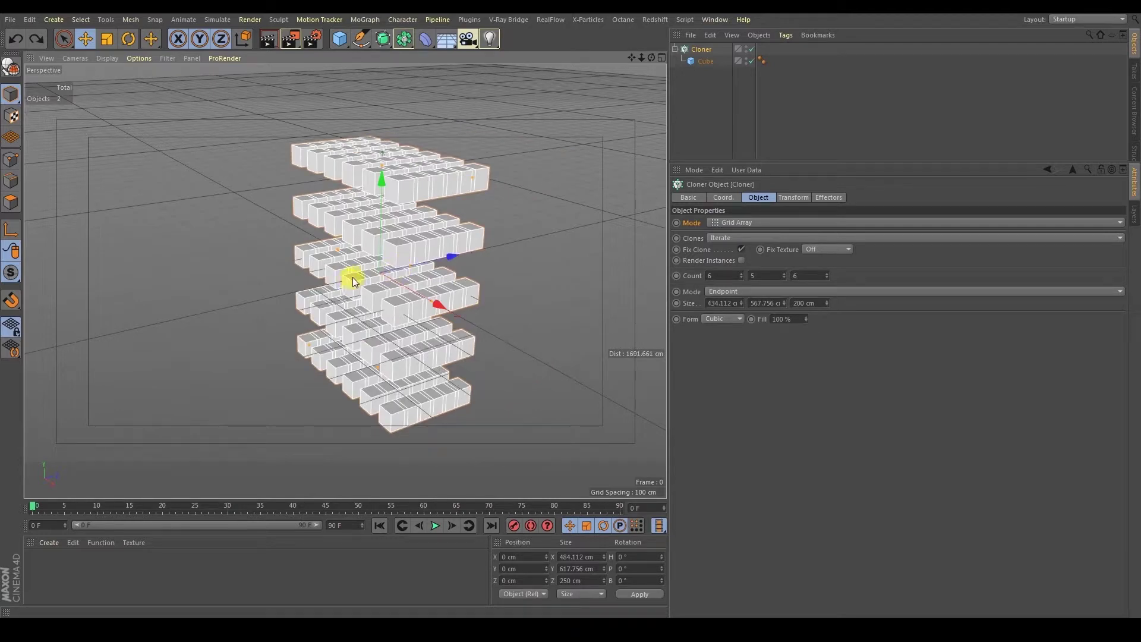
pyautogui.hotkey('ctrl', 'y')
# Step: Enlarge the grid array to about 1225 cm in X, 1003 cm in Y and 1064 cm in Z
pyautogui.moveTo(829, 305); pyautogui.dragTo(826, 241)
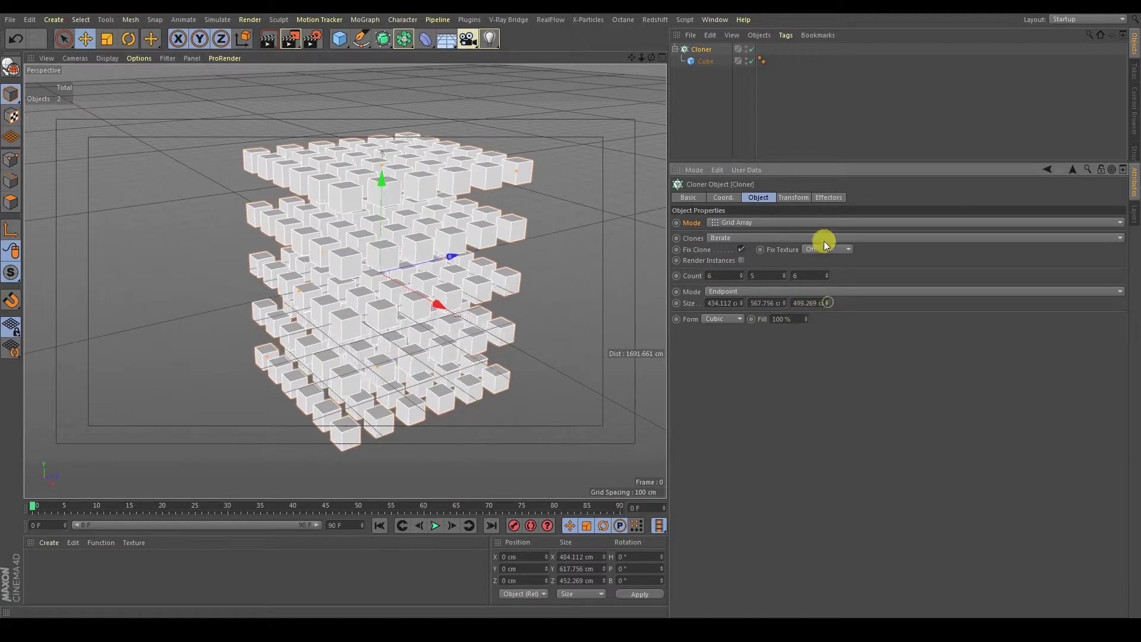
pyautogui.moveTo(281, 288)
pyautogui.mouseDown()
pyautogui.moveTo(176, 341)
pyautogui.moveTo(259, 323)
pyautogui.moveTo(330, 239)
pyautogui.moveTo(333, 164)
pyautogui.mouseUp()
pyautogui.moveTo(326, 298)
pyautogui.keyDown('alt'); pyautogui.mouseDown()
pyautogui.moveTo(368, 316)
pyautogui.moveTo(415, 309)
pyautogui.moveTo(357, 317)
pyautogui.moveTo(408, 293)
pyautogui.moveTo(483, 295)
pyautogui.moveTo(311, 258)
pyautogui.moveTo(296, 331)
pyautogui.moveTo(489, 301)
pyautogui.moveTo(349, 300)
pyautogui.moveTo(382, 262)
pyautogui.mouseUp(); pyautogui.keyUp('alt')
# Step: Switch the Cloner to Honeycomb Array mode, and set Count Width to 13 and Count Height to 16
pyautogui.click(739, 222)
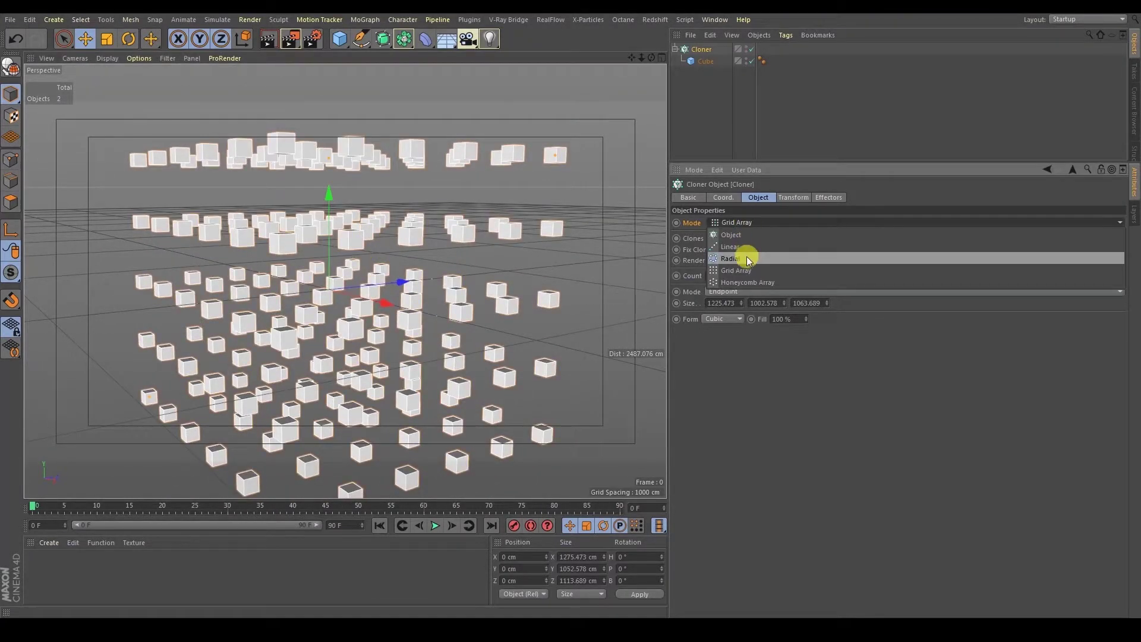
pyautogui.click(761, 285)
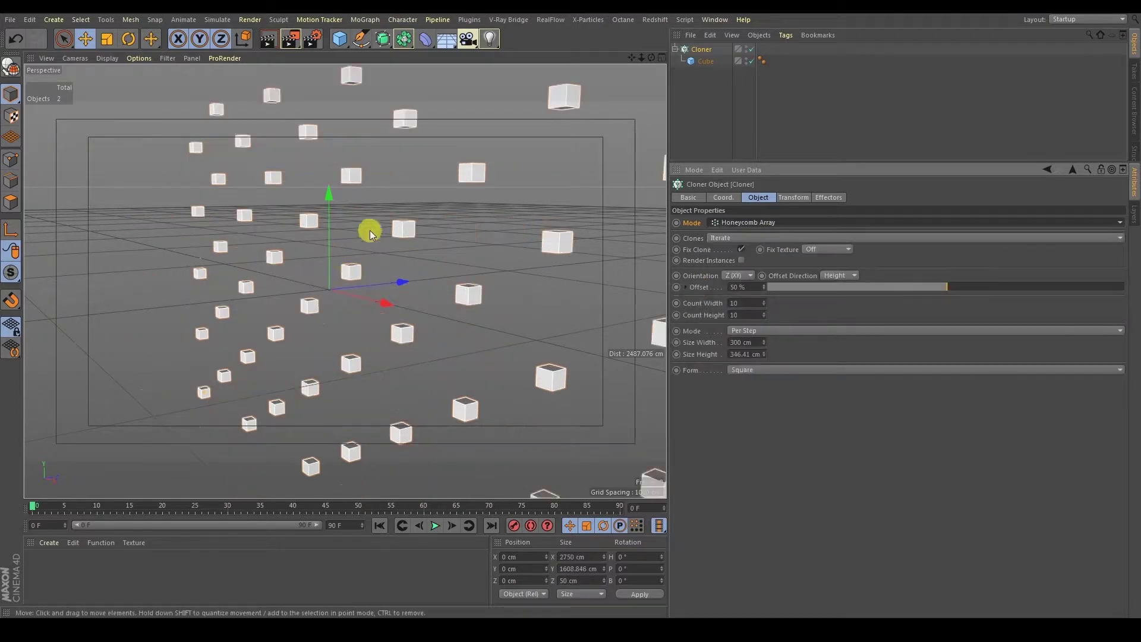
pyautogui.scroll(-5, 369, 230)
pyautogui.keyDown('alt'); pyautogui.moveTo(323, 240); pyautogui.dragTo(468, 217); pyautogui.keyUp('alt')
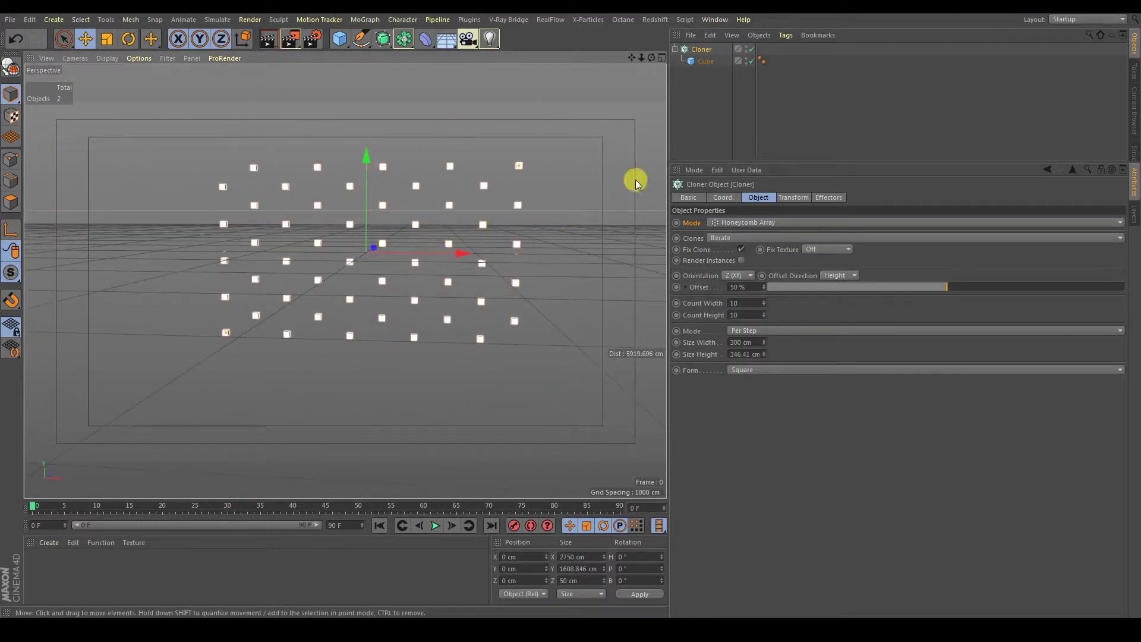
pyautogui.moveTo(764, 305); pyautogui.dragTo(763, 304)
pyautogui.scroll(2, 394, 236)
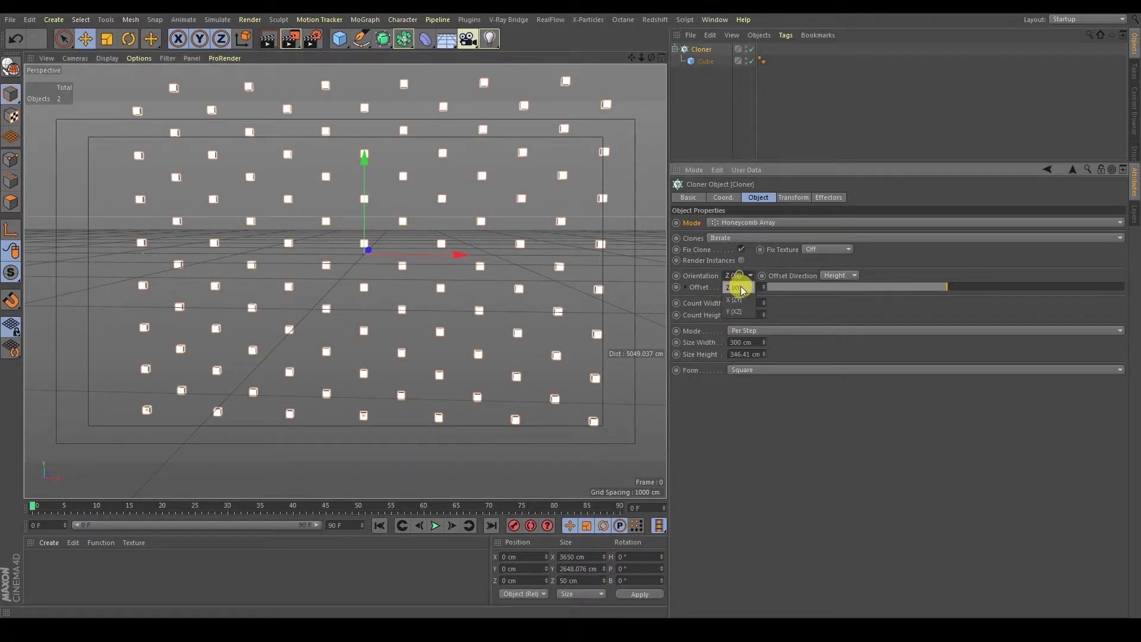
# Step: Try the X (ZY) orientation for the honeycomb array, and set the Orientation to Y (XZ)
pyautogui.click(737, 299)
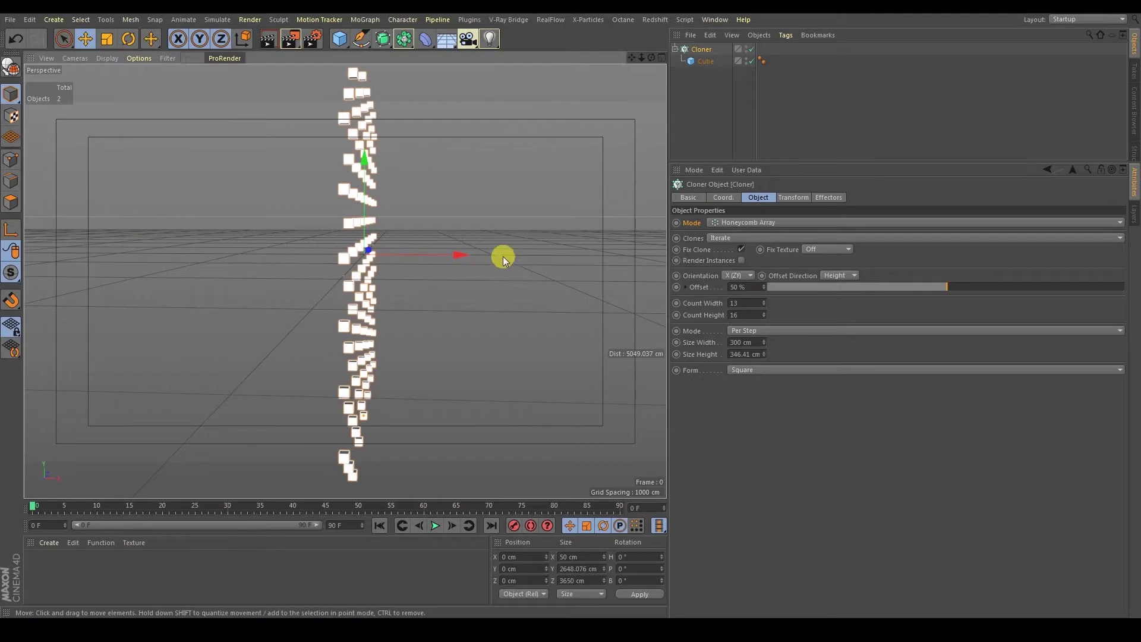
pyautogui.keyDown('alt'); pyautogui.moveTo(503, 255); pyautogui.dragTo(447, 279); pyautogui.keyUp('alt')
pyautogui.click(747, 275)
pyautogui.click(738, 310)
# Step: Set the honeycomb array's Count Width to 34 and Count Height to 17, and change its spacing mode to End Point
pyautogui.moveTo(392, 191)
pyautogui.keyDown('alt'); pyautogui.mouseDown()
pyautogui.moveTo(474, 283)
pyautogui.moveTo(535, 270)
pyautogui.moveTo(435, 275)
pyautogui.moveTo(683, 265)
pyautogui.mouseUp(); pyautogui.keyUp('alt')
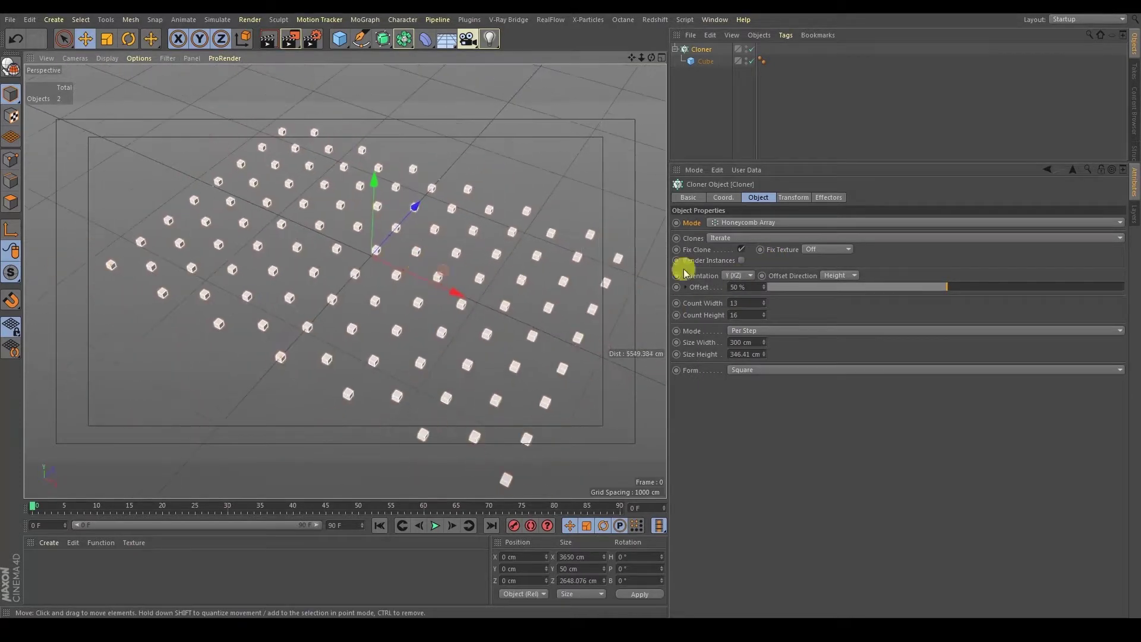
pyautogui.moveTo(764, 303)
pyautogui.mouseDown()
pyautogui.moveTo(765, 288)
pyautogui.moveTo(766, 314)
pyautogui.moveTo(764, 297)
pyautogui.mouseUp()
pyautogui.click(761, 330)
pyautogui.click(764, 353)
pyautogui.keyDown('alt'); pyautogui.moveTo(494, 322); pyautogui.dragTo(385, 293, button='right'); pyautogui.keyUp('alt')
pyautogui.keyDown('alt'); pyautogui.moveTo(385, 293); pyautogui.dragTo(465, 307); pyautogui.keyUp('alt')
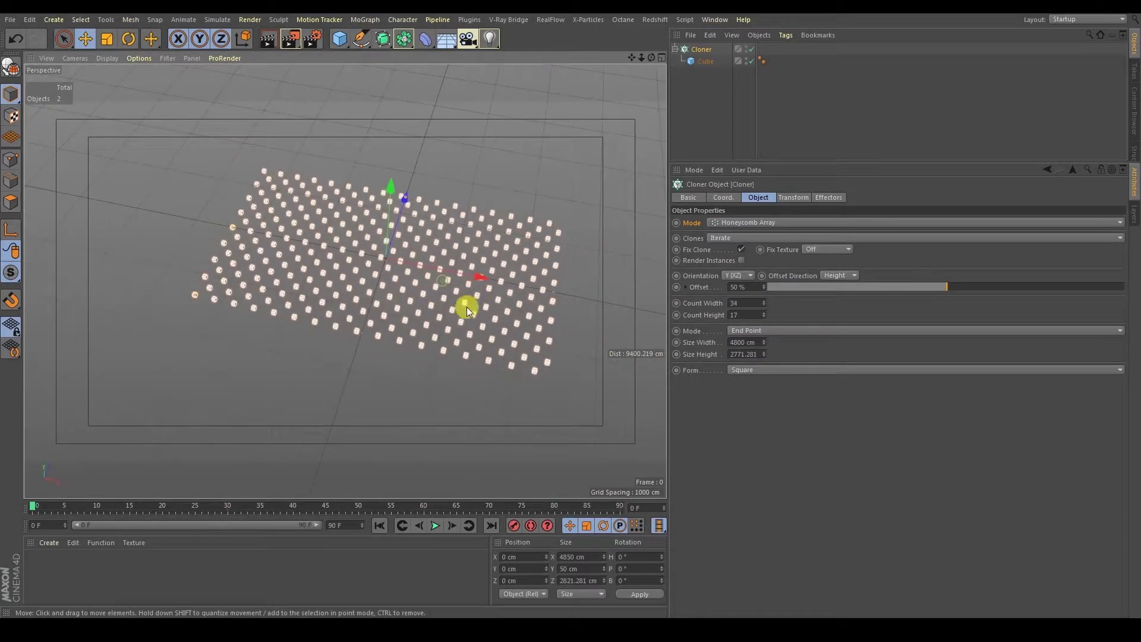
# Step: Compare the honeycomb array's Per Step and End Point spacing modes, and leave it on Per Step
pyautogui.keyDown('alt'); pyautogui.moveTo(466, 306); pyautogui.dragTo(505, 315, button='right'); pyautogui.keyUp('alt')
pyautogui.click(740, 330)
pyautogui.click(738, 339)
pyautogui.click(744, 331)
pyautogui.click(745, 355)
pyautogui.click(739, 331)
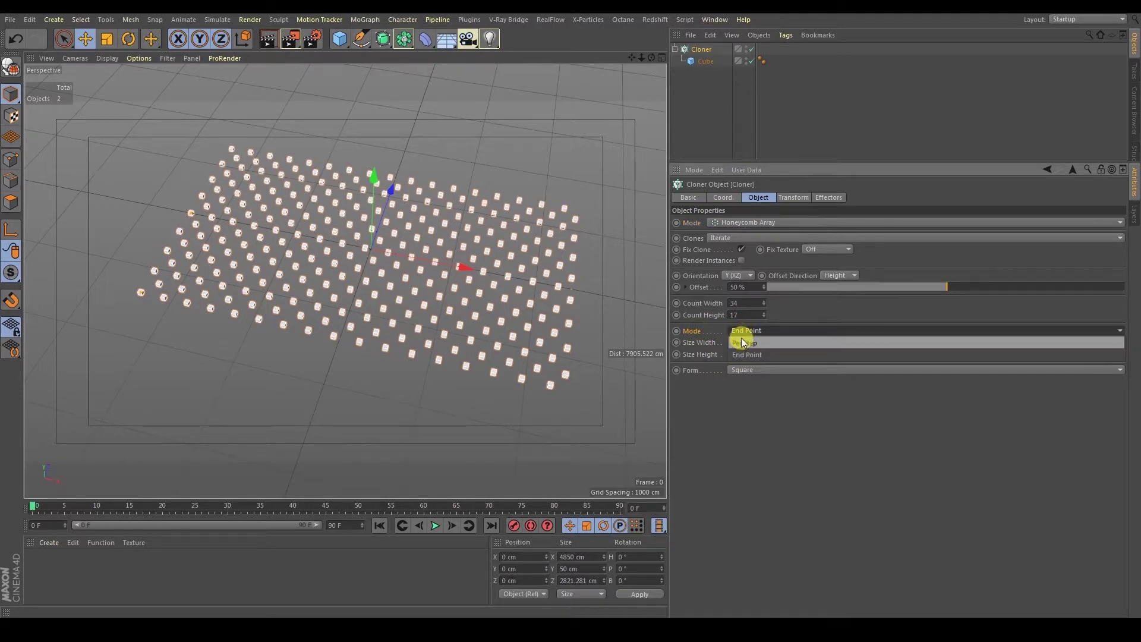
pyautogui.click(740, 341)
# Step: Increase the honeycomb array's Count Width to 49
pyautogui.keyDown('alt'); pyautogui.moveTo(463, 271); pyautogui.dragTo(465, 273, button='middle'); pyautogui.keyUp('alt')
pyautogui.keyDown('alt'); pyautogui.moveTo(465, 273); pyautogui.dragTo(520, 308); pyautogui.keyUp('alt')
pyautogui.moveTo(762, 301); pyautogui.dragTo(762, 288)
pyautogui.moveTo(490, 319)
pyautogui.keyDown('alt'); pyautogui.mouseDown()
pyautogui.moveTo(366, 270)
pyautogui.moveTo(507, 276)
pyautogui.mouseUp(); pyautogui.keyUp('alt')
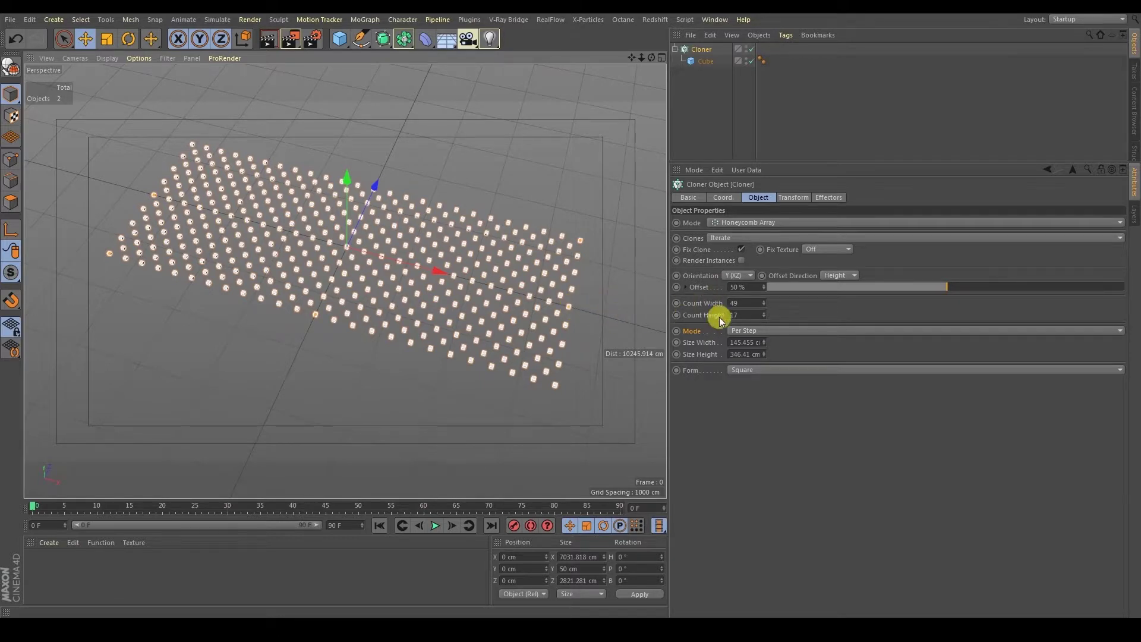
# Step: Increase the honeycomb array's Count Width to 51 and set its spacing mode to End Point
pyautogui.moveTo(764, 301)
pyautogui.mouseDown()
pyautogui.moveTo(767, 312)
pyautogui.moveTo(766, 302)
pyautogui.mouseUp()
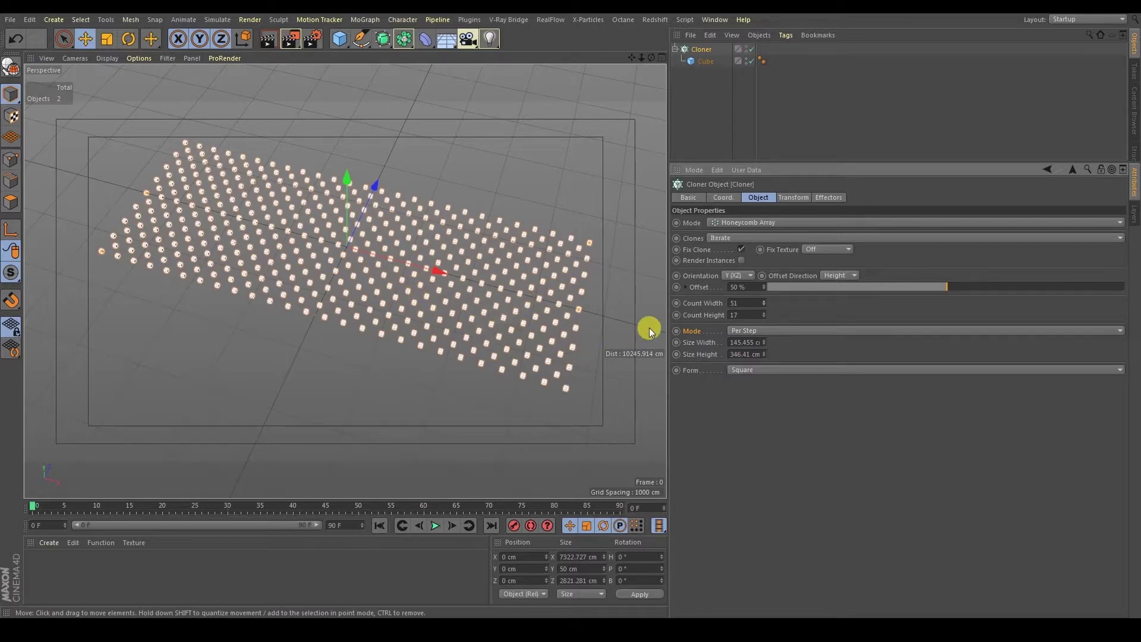
pyautogui.scroll(5, 545, 311)
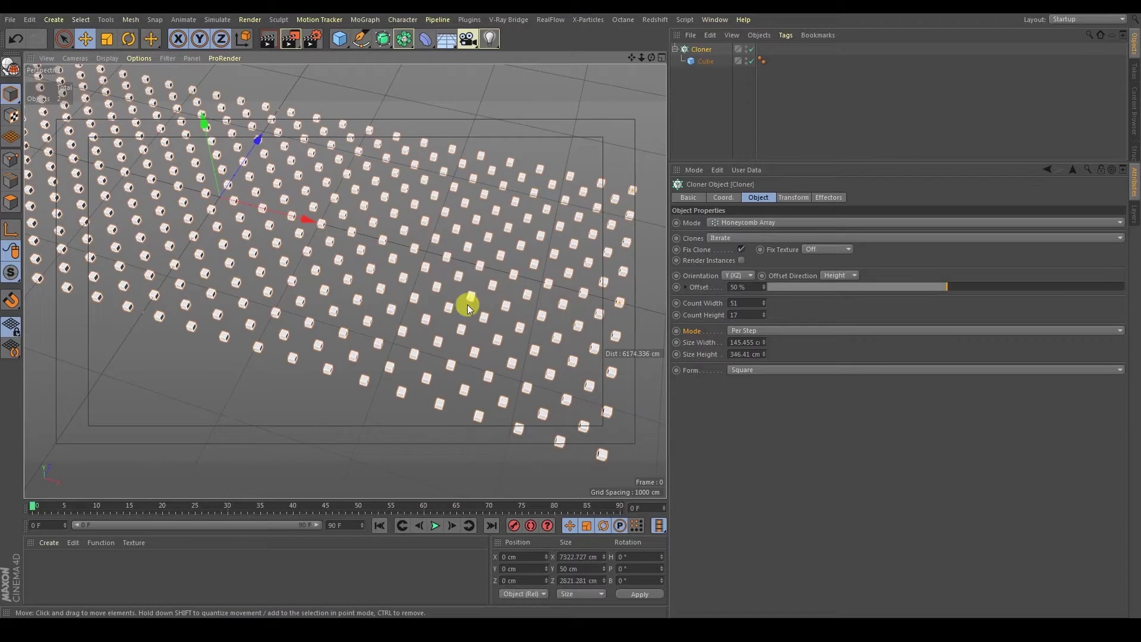
pyautogui.scroll(-2, 442, 296)
pyautogui.click(770, 333)
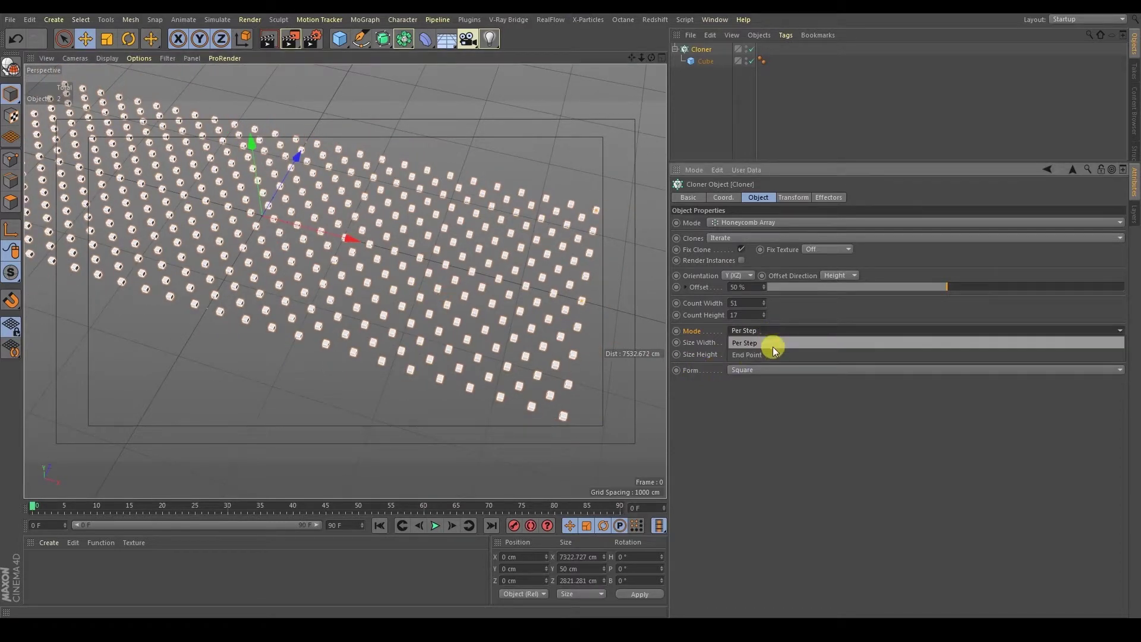
pyautogui.click(775, 354)
# Step: Increase the honeycomb array's Count Width to 67, and raise it further to 131
pyautogui.moveTo(763, 302); pyautogui.dragTo(762, 287)
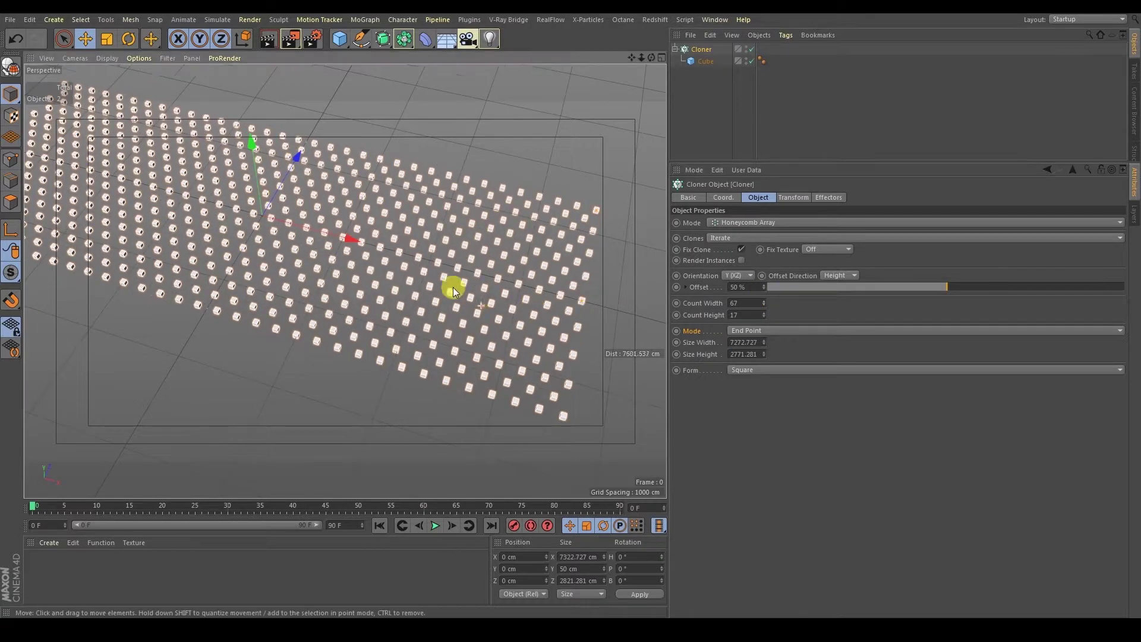
pyautogui.keyDown('alt'); pyautogui.moveTo(452, 287); pyautogui.dragTo(579, 306); pyautogui.keyUp('alt')
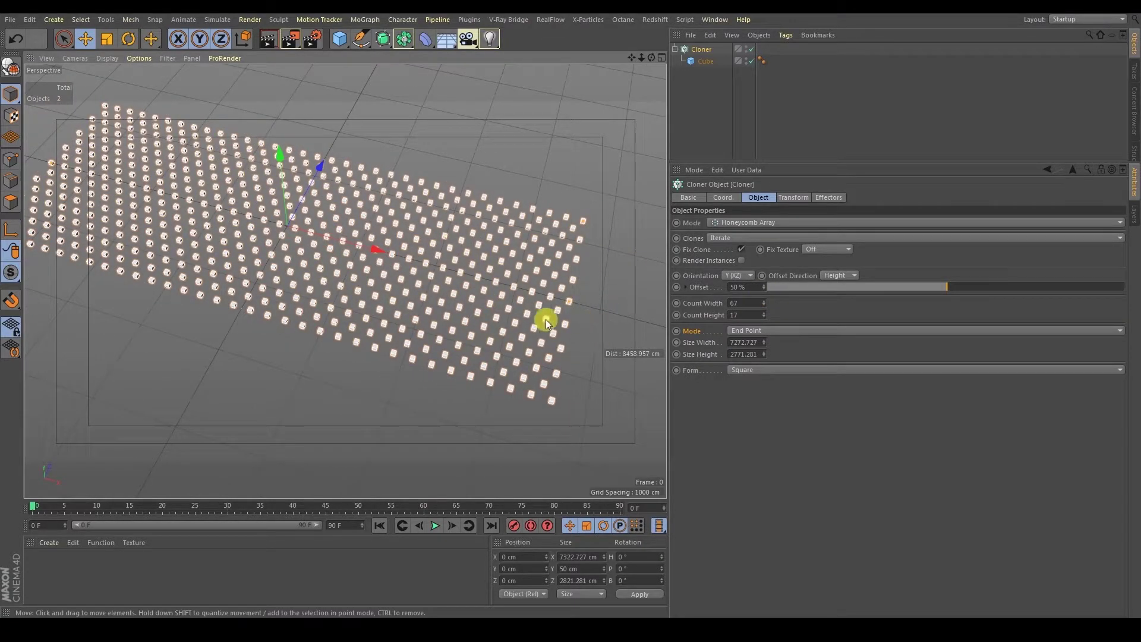
pyautogui.moveTo(764, 303)
pyautogui.mouseDown()
pyautogui.moveTo(762, 263)
pyautogui.moveTo(572, 291)
pyautogui.mouseUp()
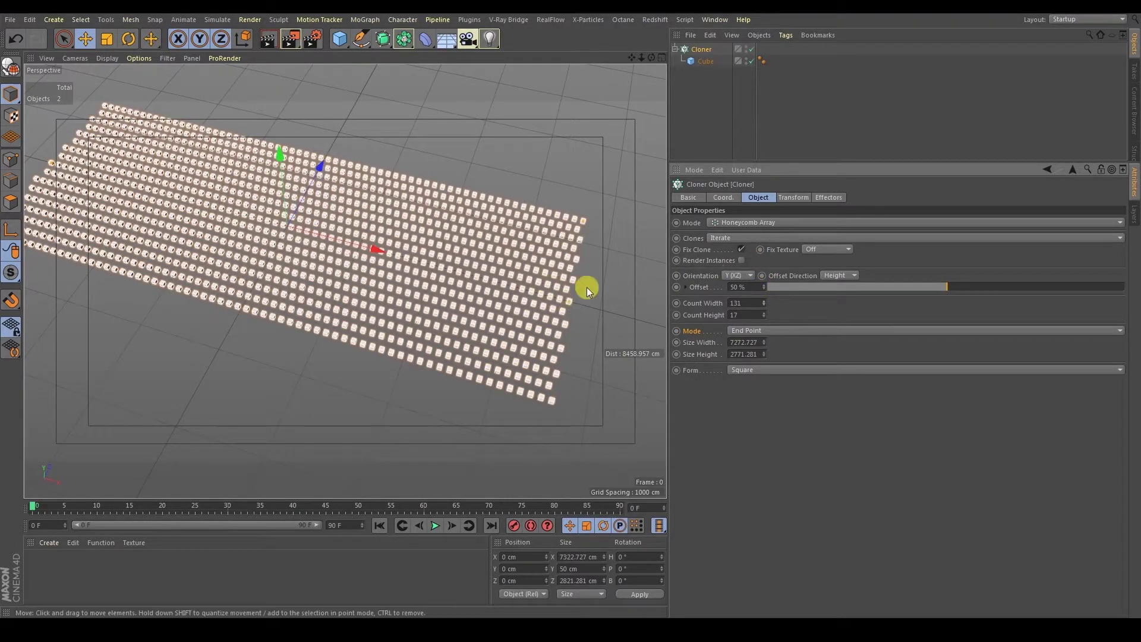
# Step: Try Count Height values of 55 and 24 for the honeycomb array, and set it to 35
pyautogui.moveTo(765, 319); pyautogui.dragTo(764, 286)
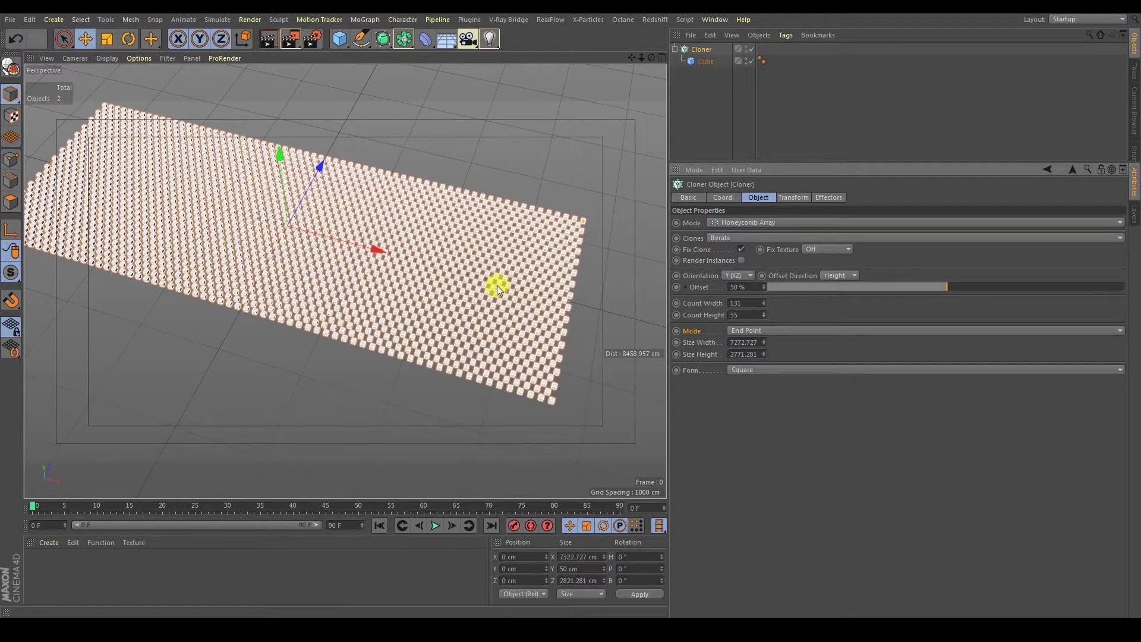
pyautogui.moveTo(763, 316)
pyautogui.mouseDown()
pyautogui.moveTo(769, 347)
pyautogui.moveTo(769, 337)
pyautogui.moveTo(433, 319)
pyautogui.mouseUp()
pyautogui.scroll(10, 434, 319)
pyautogui.scroll(4, 473, 316)
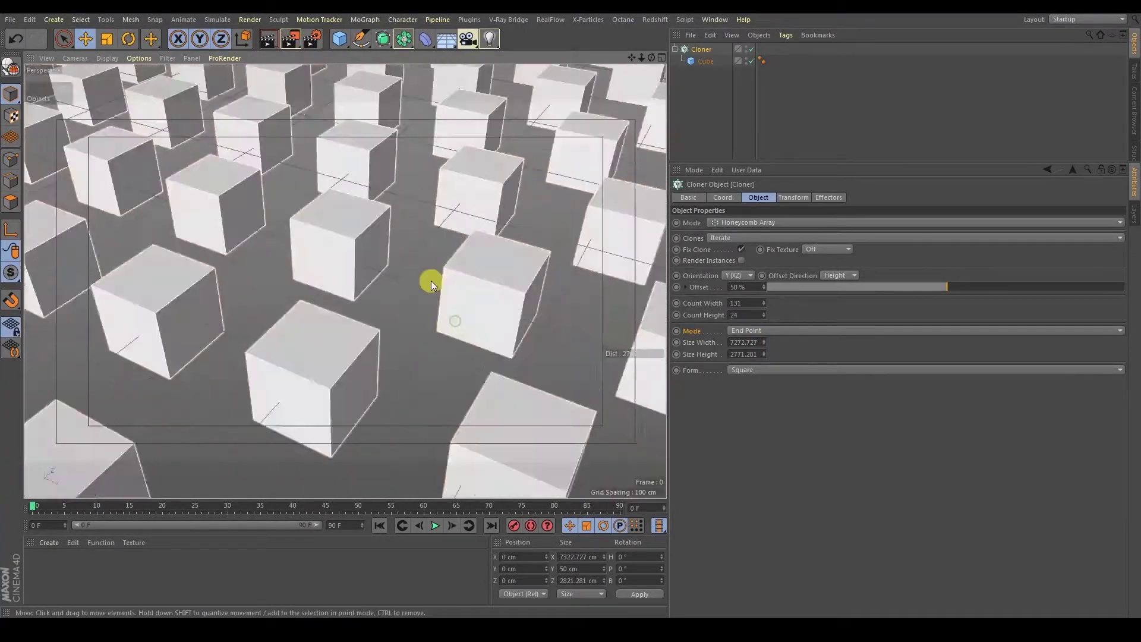
pyautogui.scroll(-10, 433, 280)
pyautogui.scroll(7, 403, 316)
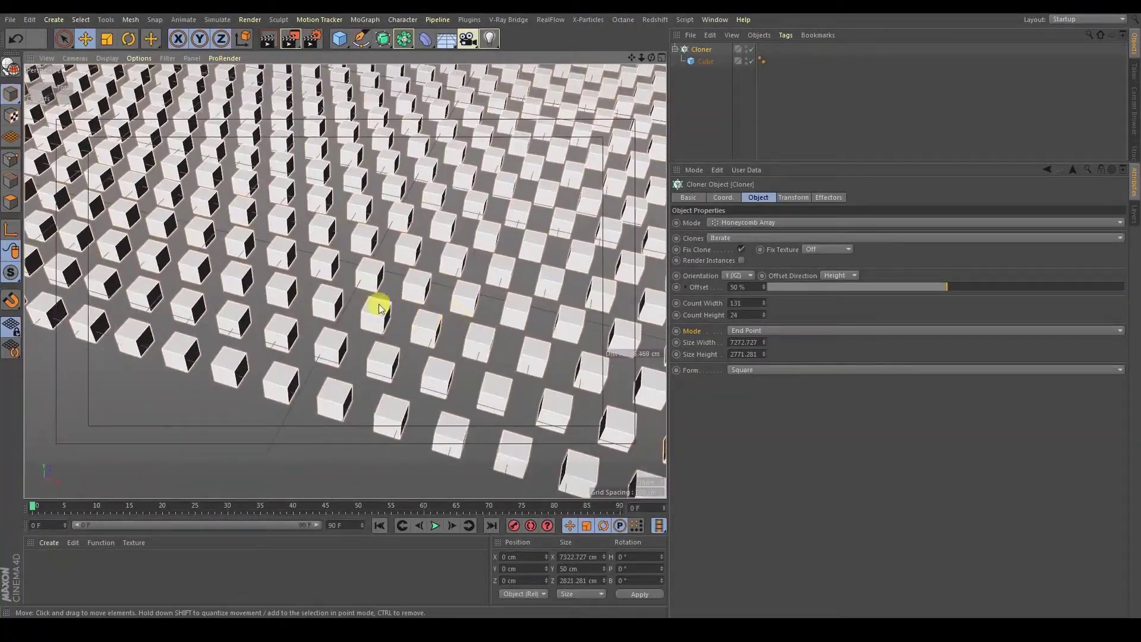
pyautogui.scroll(3, 410, 321)
pyautogui.moveTo(763, 314); pyautogui.dragTo(763, 311)
pyautogui.scroll(-6, 543, 356)
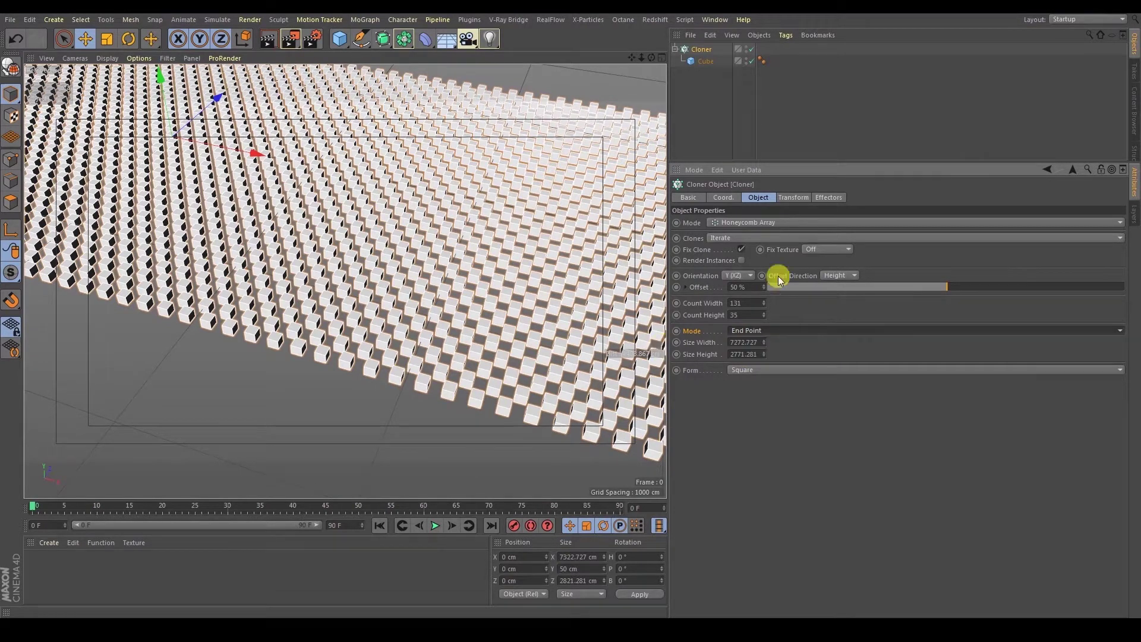
# Step: Reduce the honeycomb array's Count Width to 11 and Count Height to 22
pyautogui.rightClick(763, 303)
pyautogui.rightClick(764, 314)
pyautogui.keyDown('alt'); pyautogui.moveTo(271, 225); pyautogui.dragTo(474, 332, button='middle'); pyautogui.keyUp('alt')
pyautogui.moveTo(763, 301); pyautogui.dragTo(759, 301)
pyautogui.keyDown('alt'); pyautogui.moveTo(454, 288); pyautogui.dragTo(328, 283, button='right'); pyautogui.keyUp('alt')
pyautogui.keyDown('alt'); pyautogui.moveTo(328, 283); pyautogui.dragTo(439, 274); pyautogui.keyUp('alt')
# Step: Try the Width offset direction, raise the Offset to 100 %, and return the Offset Direction to Height
pyautogui.click(841, 275)
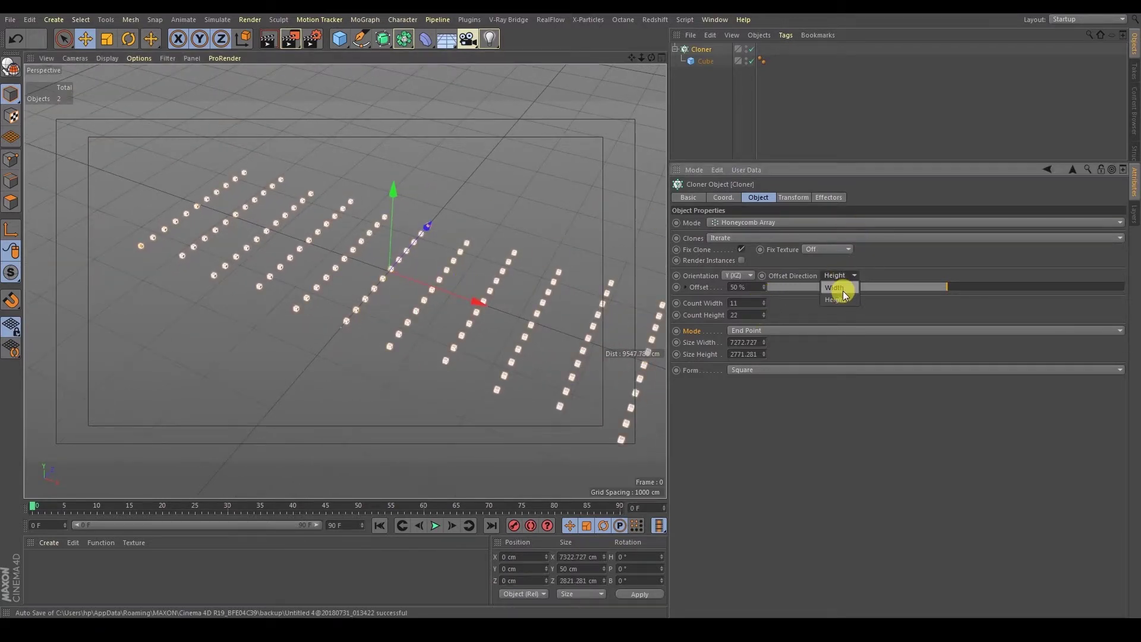
pyautogui.click(842, 290)
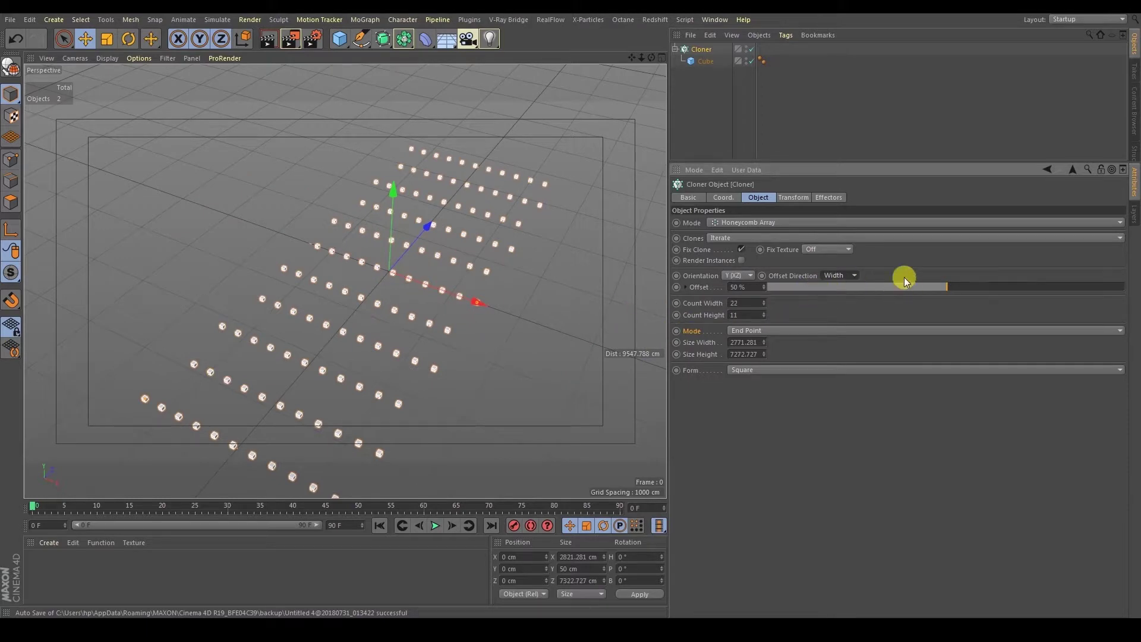
pyautogui.moveTo(885, 290)
pyautogui.mouseDown()
pyautogui.moveTo(833, 288)
pyautogui.moveTo(1019, 262)
pyautogui.moveTo(1124, 287)
pyautogui.mouseUp()
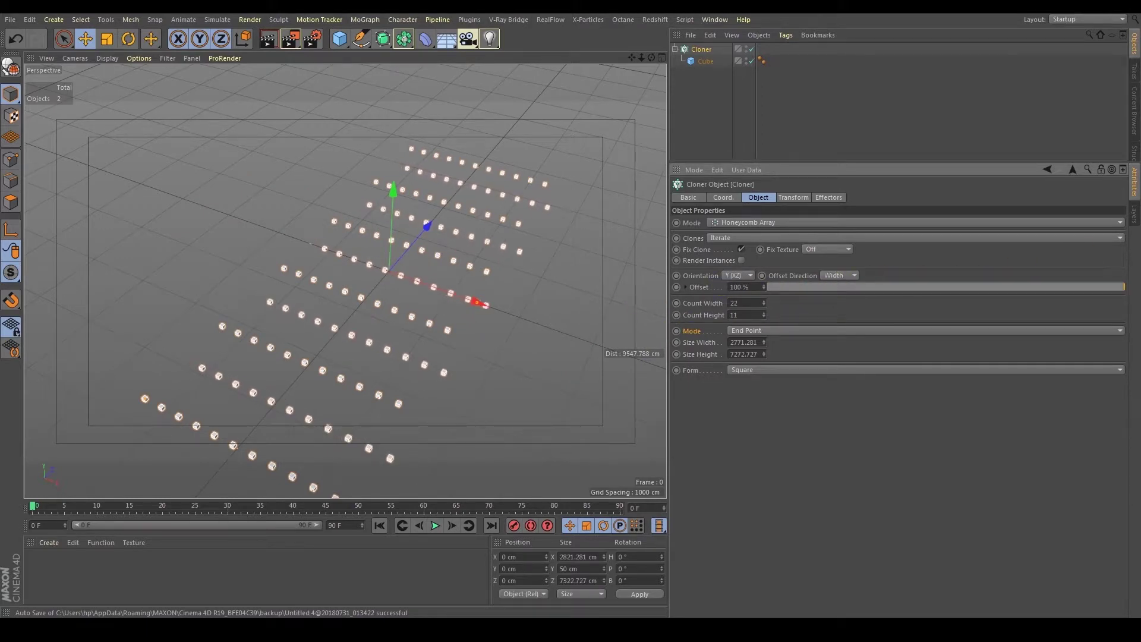
pyautogui.click(835, 299)
pyautogui.moveTo(582, 283)
pyautogui.mouseDown(button='middle')
pyautogui.moveTo(439, 310)
pyautogui.moveTo(461, 324)
pyautogui.mouseUp(button='middle')
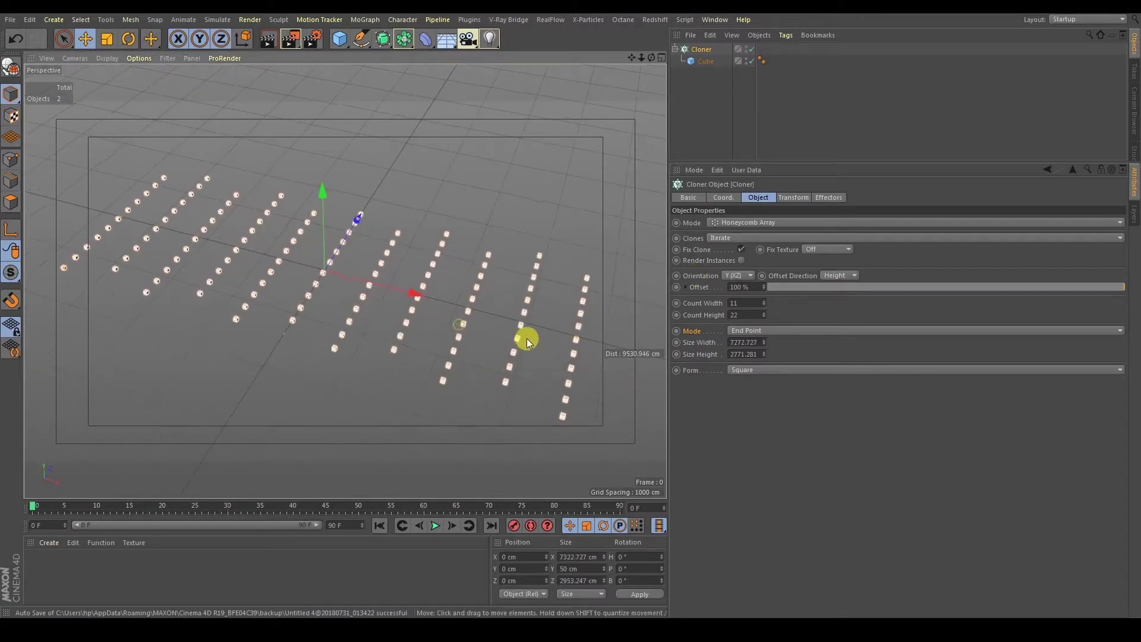
# Step: Compare the Circle and Spline forms for the honeycomb array, and leave the Form on Circle
pyautogui.click(723, 373)
pyautogui.click(756, 383)
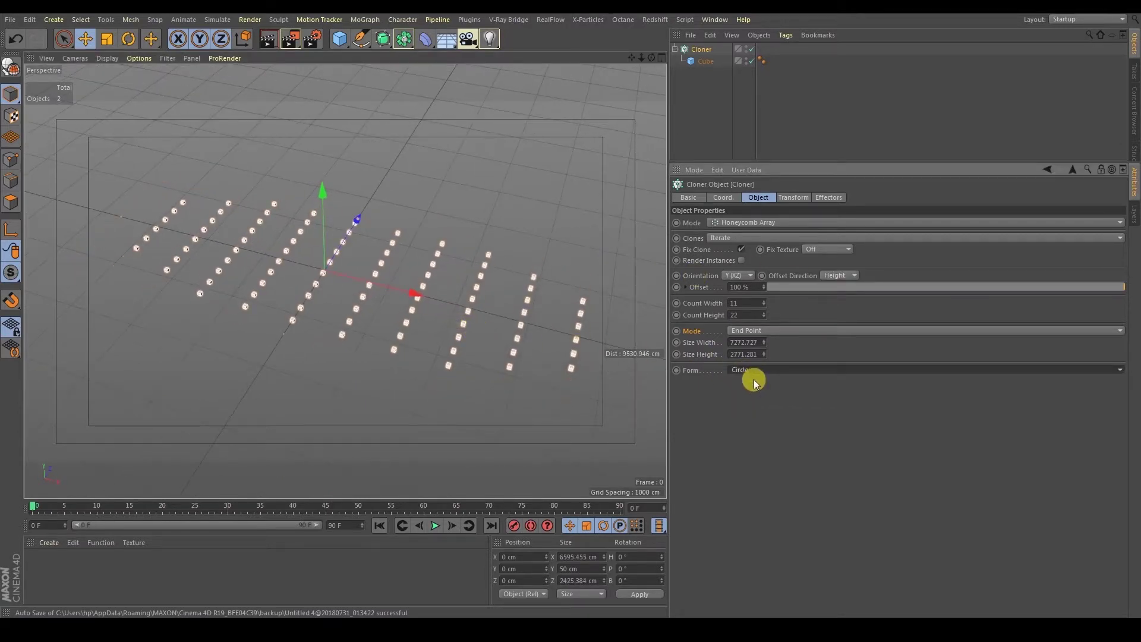
pyautogui.click(739, 369)
pyautogui.click(753, 402)
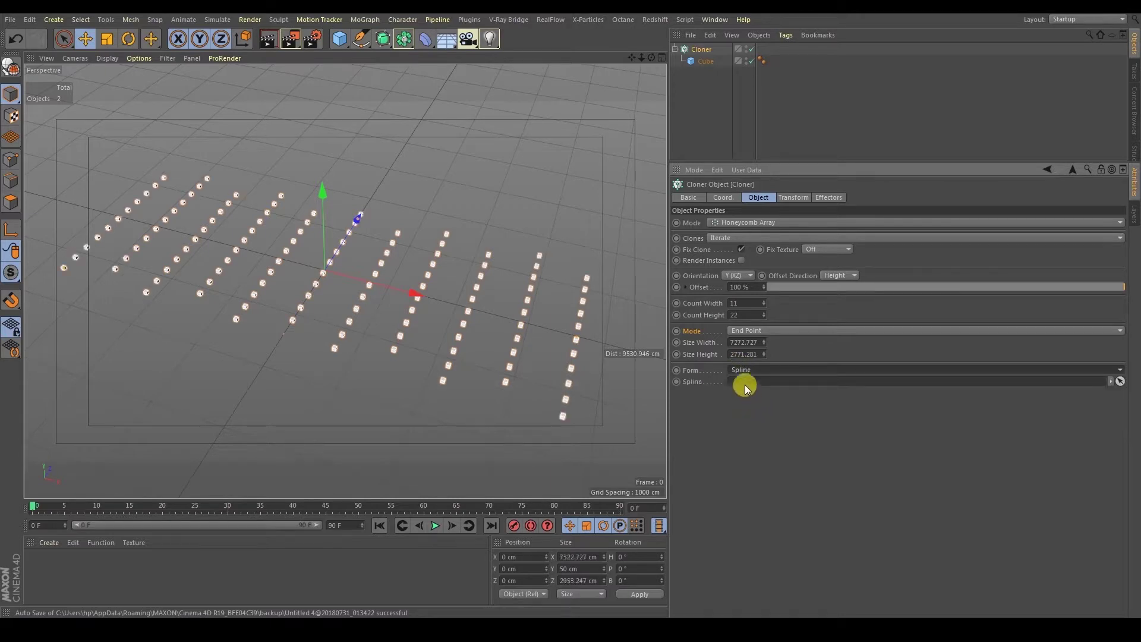
pyautogui.click(742, 373)
pyautogui.click(704, 389)
pyautogui.click(702, 380)
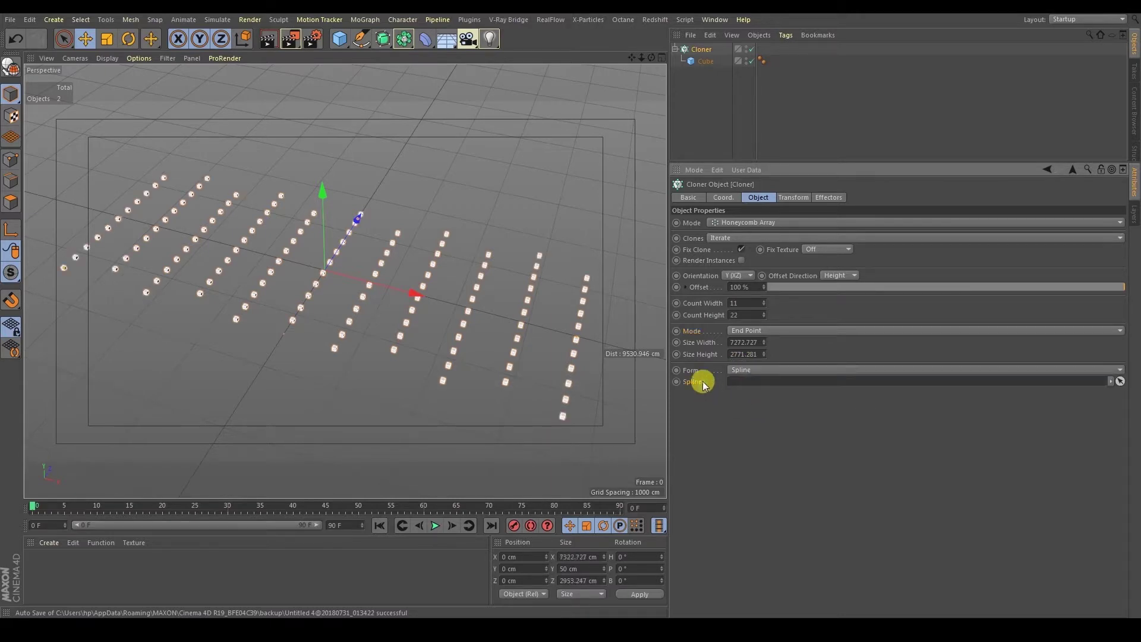
pyautogui.click(750, 371)
pyautogui.click(752, 380)
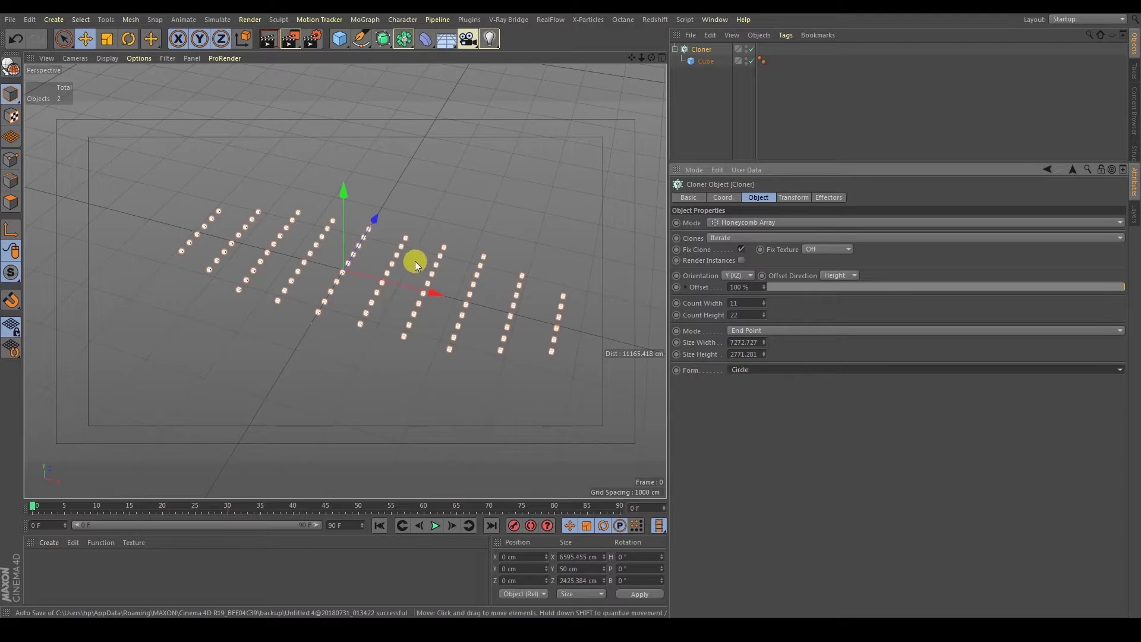
# Step: Change the Cloner's mode from Honeycomb Array to Object
pyautogui.click(748, 222)
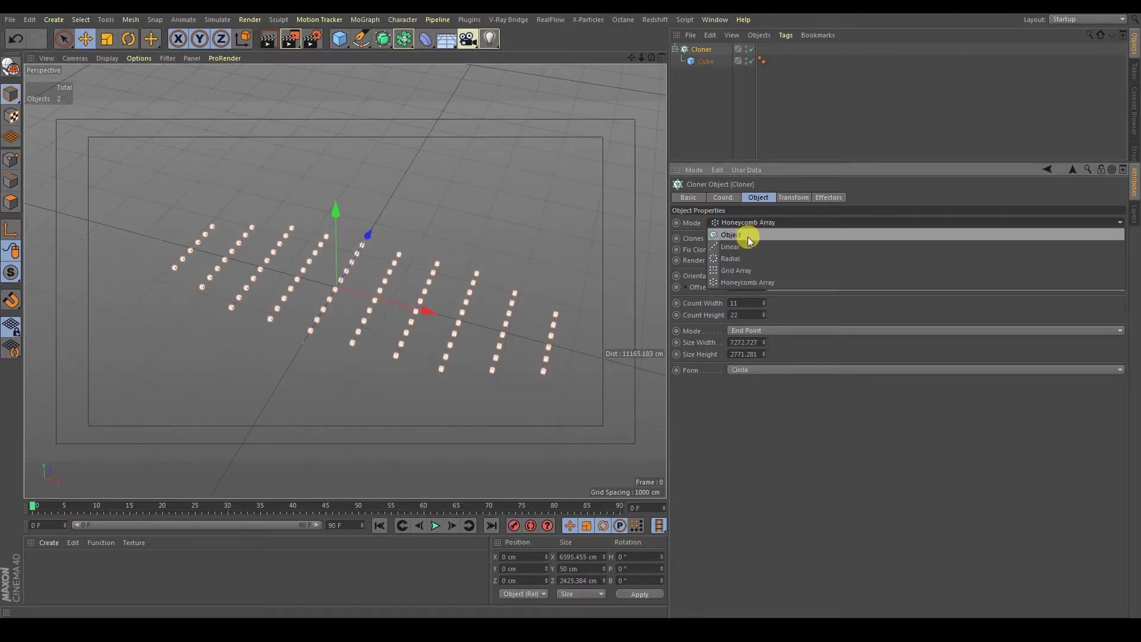
pyautogui.click(747, 237)
pyautogui.keyDown('alt'); pyautogui.moveTo(406, 281); pyautogui.dragTo(455, 264); pyautogui.keyUp('alt')
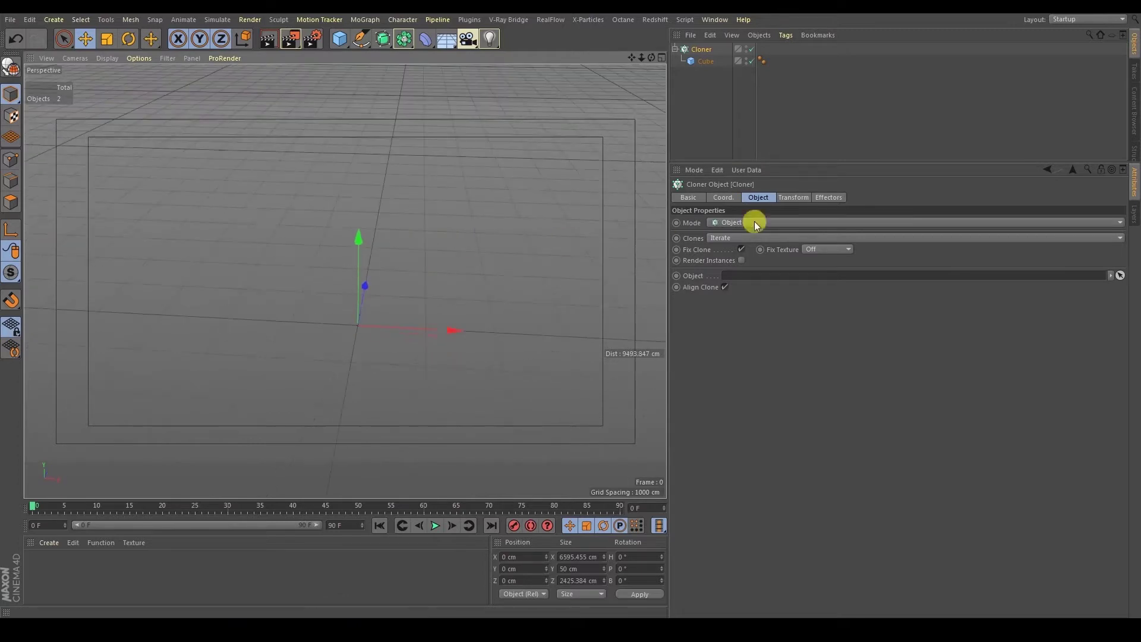
# Step: Add a Sphere primitive to the scene and frame it in the viewport
pyautogui.click(342, 40)
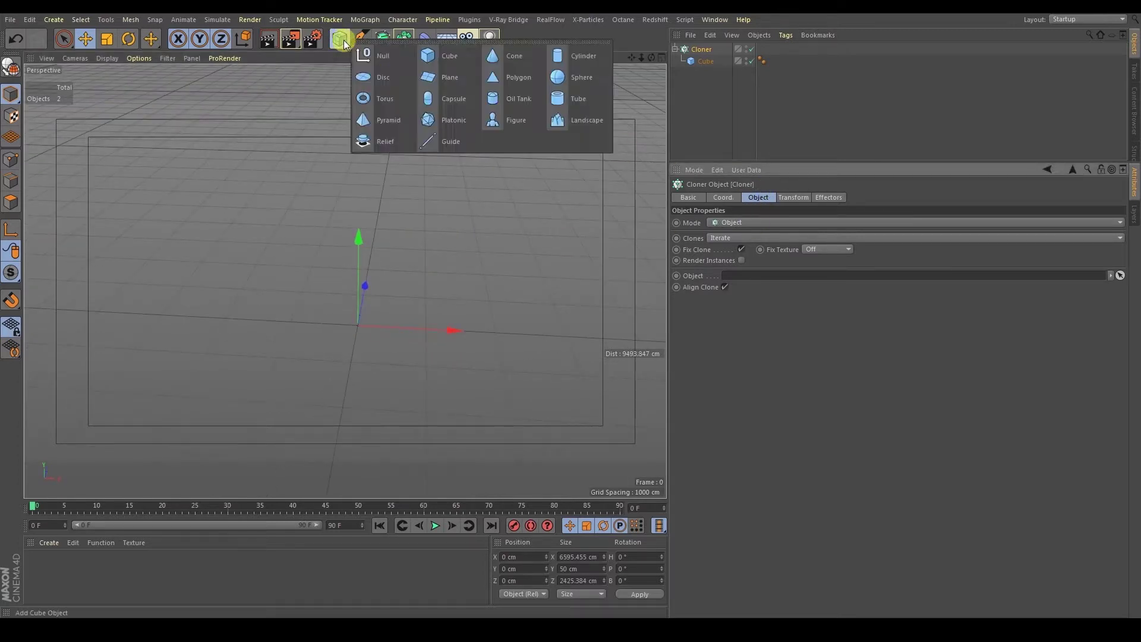
pyautogui.click(581, 77)
pyautogui.keyDown('alt'); pyautogui.moveTo(586, 78); pyautogui.dragTo(370, 234); pyautogui.keyUp('alt')
pyautogui.keyDown('alt'); pyautogui.moveTo(369, 233); pyautogui.dragTo(419, 202, button='right'); pyautogui.keyUp('alt')
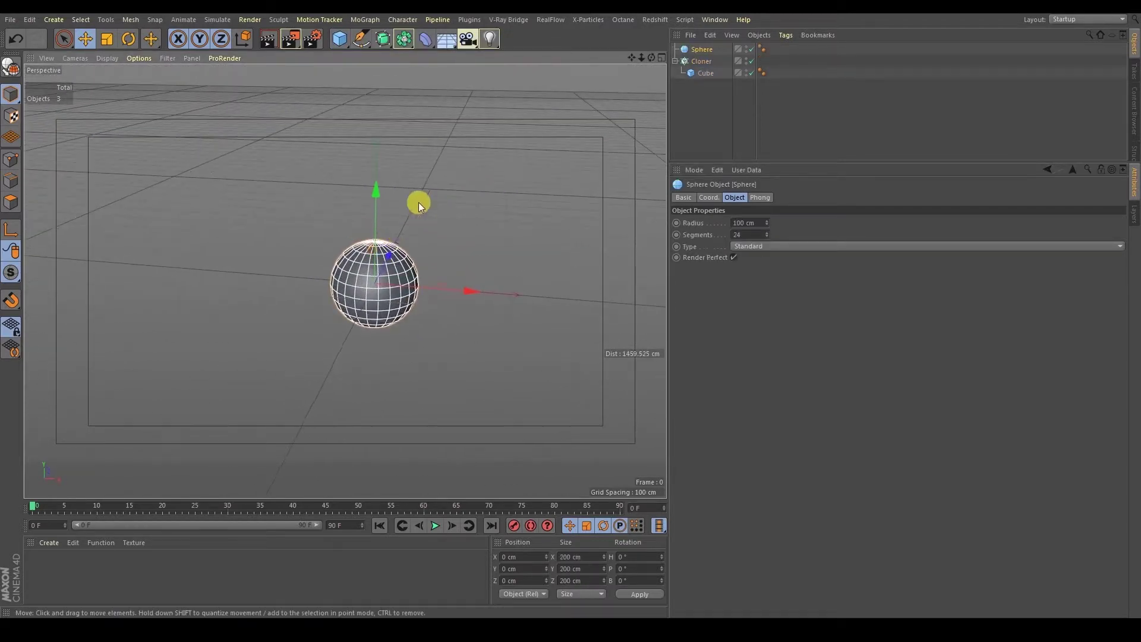
# Step: Keep the Cloner in Object mode and assign the Sphere as the object to clone onto
pyautogui.click(702, 60)
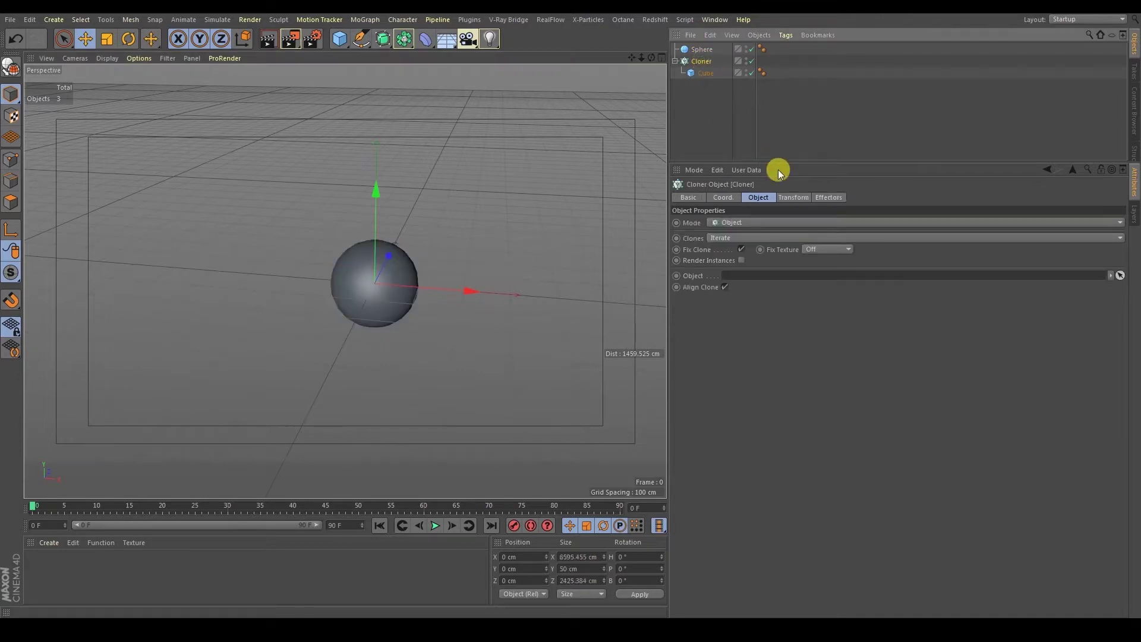
pyautogui.click(730, 224)
pyautogui.click(733, 236)
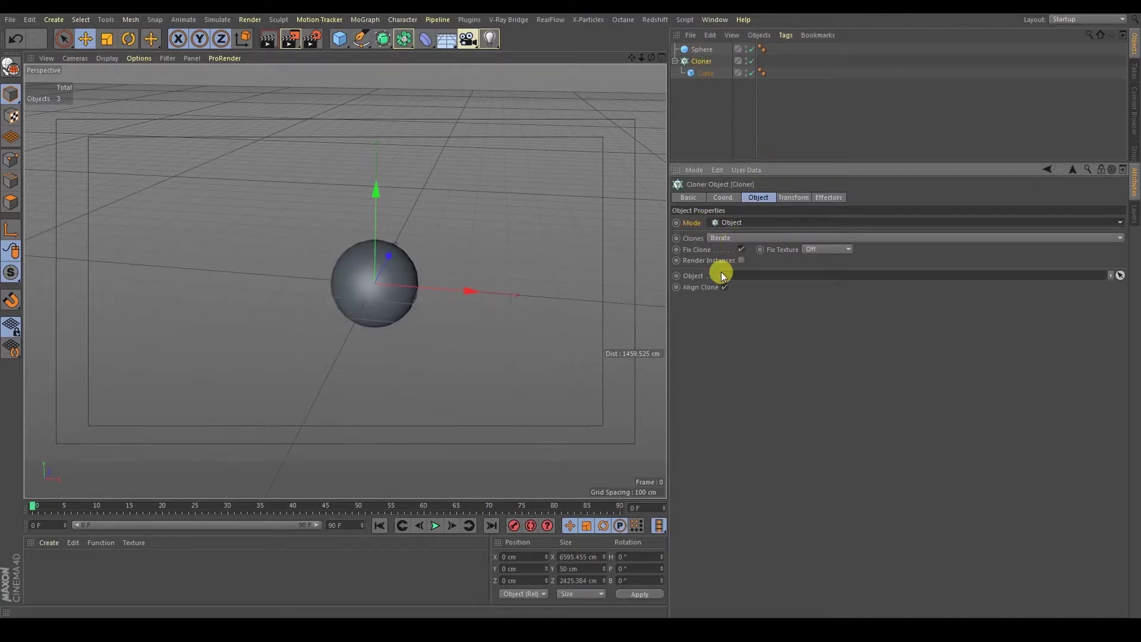
pyautogui.moveTo(700, 76); pyautogui.dragTo(713, 72)
pyautogui.moveTo(743, 266); pyautogui.dragTo(739, 275)
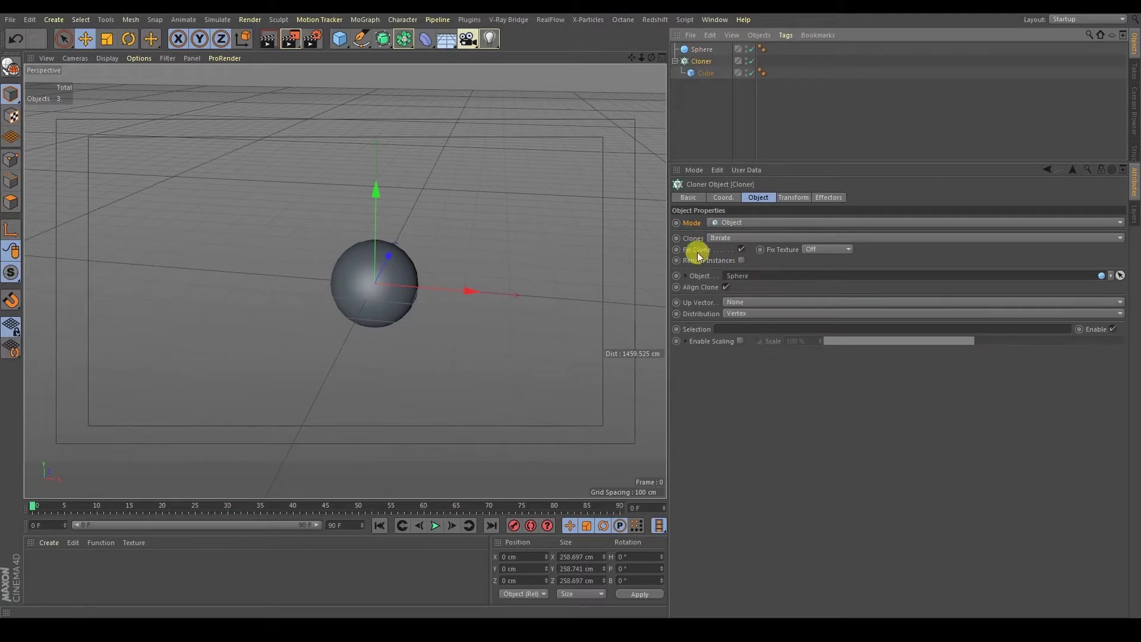
pyautogui.moveTo(418, 288)
pyautogui.keyDown('alt'); pyautogui.mouseDown()
pyautogui.moveTo(357, 286)
pyautogui.moveTo(421, 268)
pyautogui.mouseUp(); pyautogui.keyUp('alt')
pyautogui.moveTo(389, 238)
pyautogui.keyDown('alt'); pyautogui.mouseDown(button='right')
pyautogui.moveTo(427, 226)
pyautogui.moveTo(475, 254)
pyautogui.mouseUp(button='right'); pyautogui.keyUp('alt')
pyautogui.keyDown('alt'); pyautogui.moveTo(477, 254); pyautogui.dragTo(470, 224, button='middle'); pyautogui.keyUp('alt')
# Step: Set the cloned cube's size to 5 cm in X, Y and Z
pyautogui.click(718, 51)
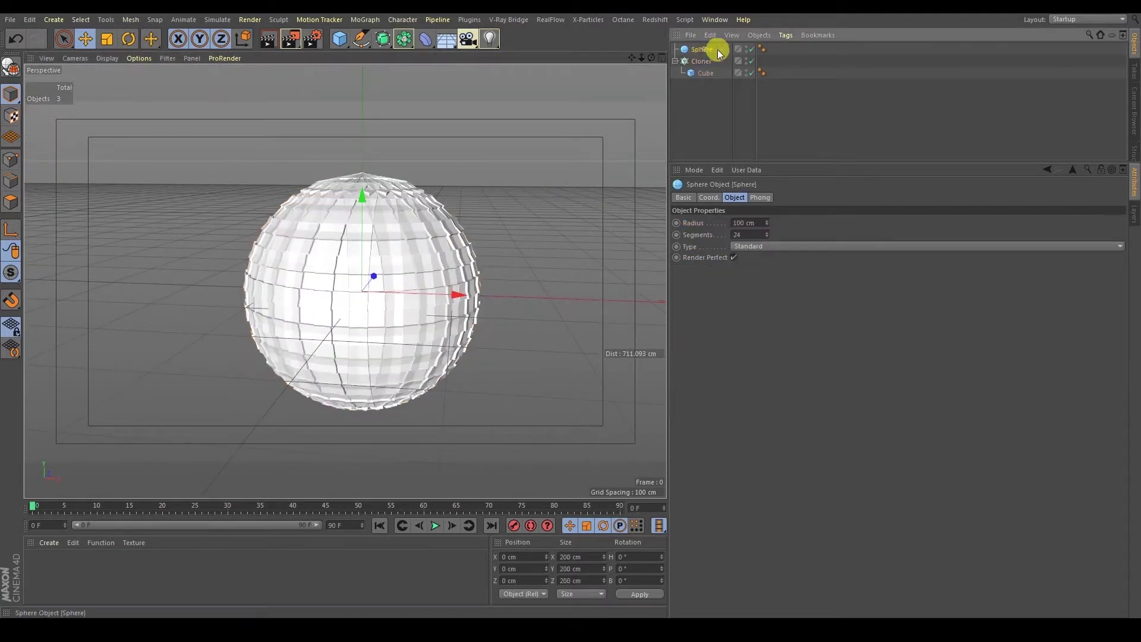
pyautogui.click(698, 58)
pyautogui.click(689, 75)
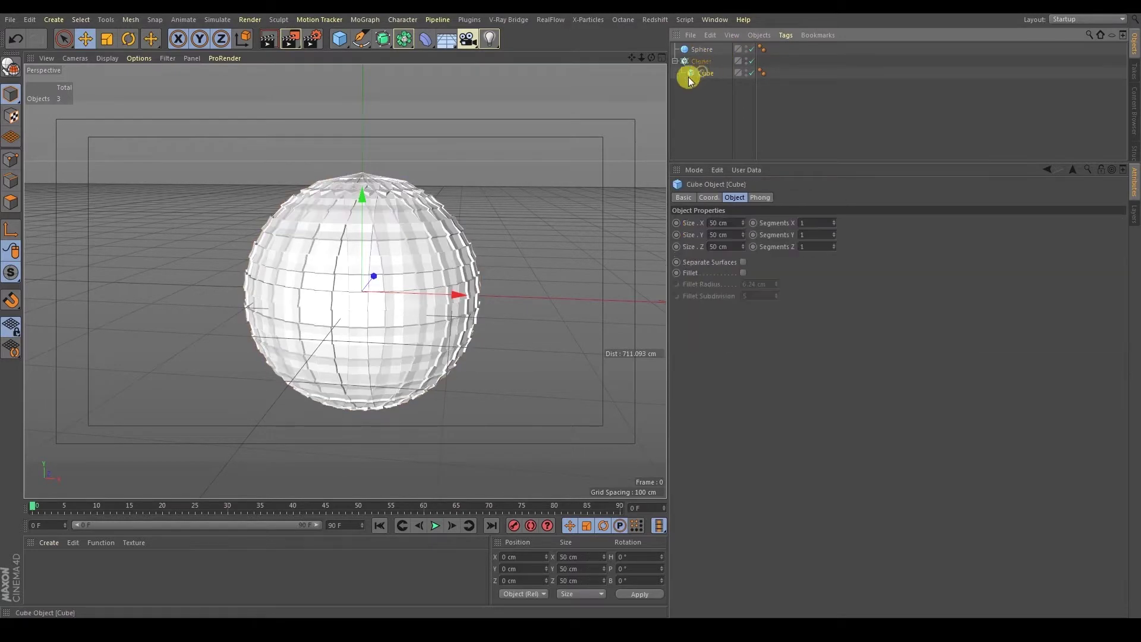
pyautogui.press('t')
pyautogui.click(707, 73)
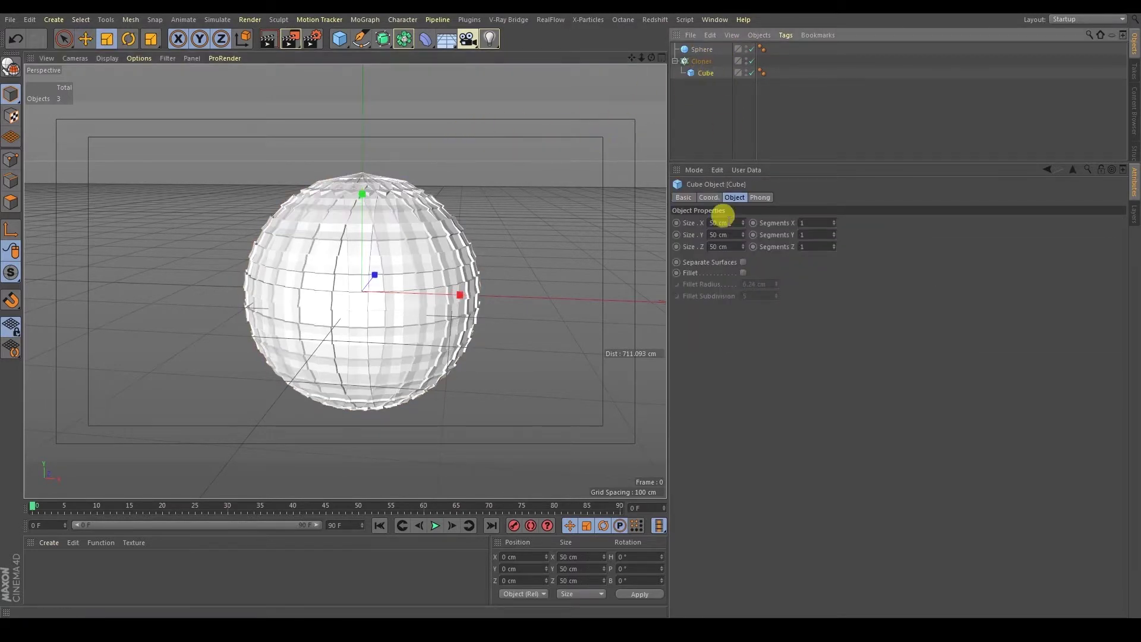
pyautogui.click(721, 221)
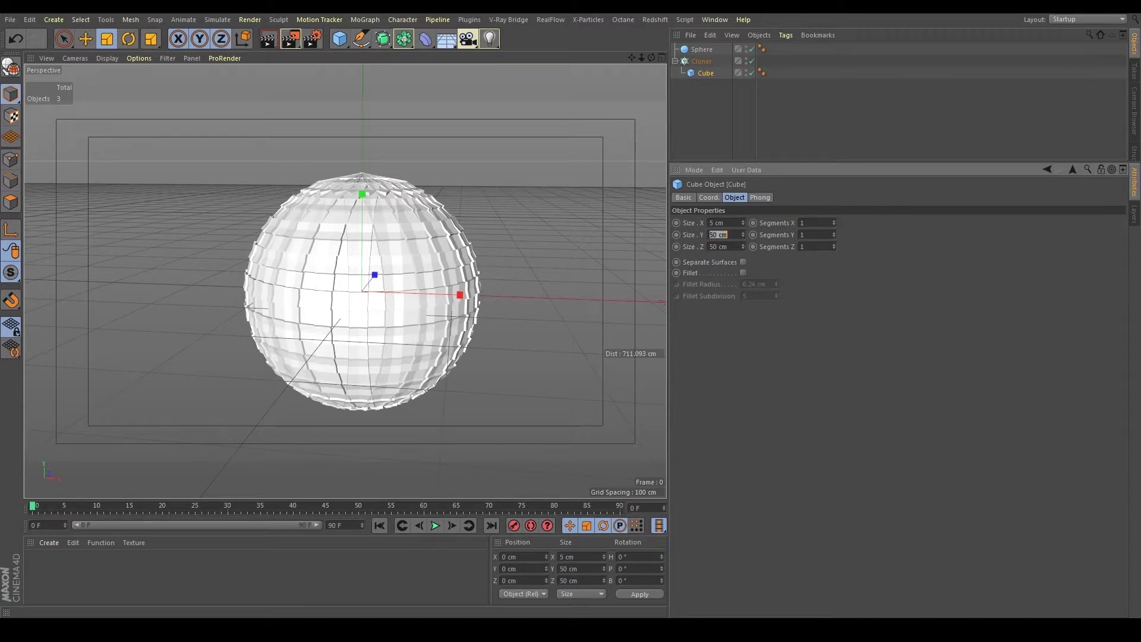
pyautogui.write('5')
pyautogui.press('Tab')
pyautogui.write('5')
pyautogui.press('Return')
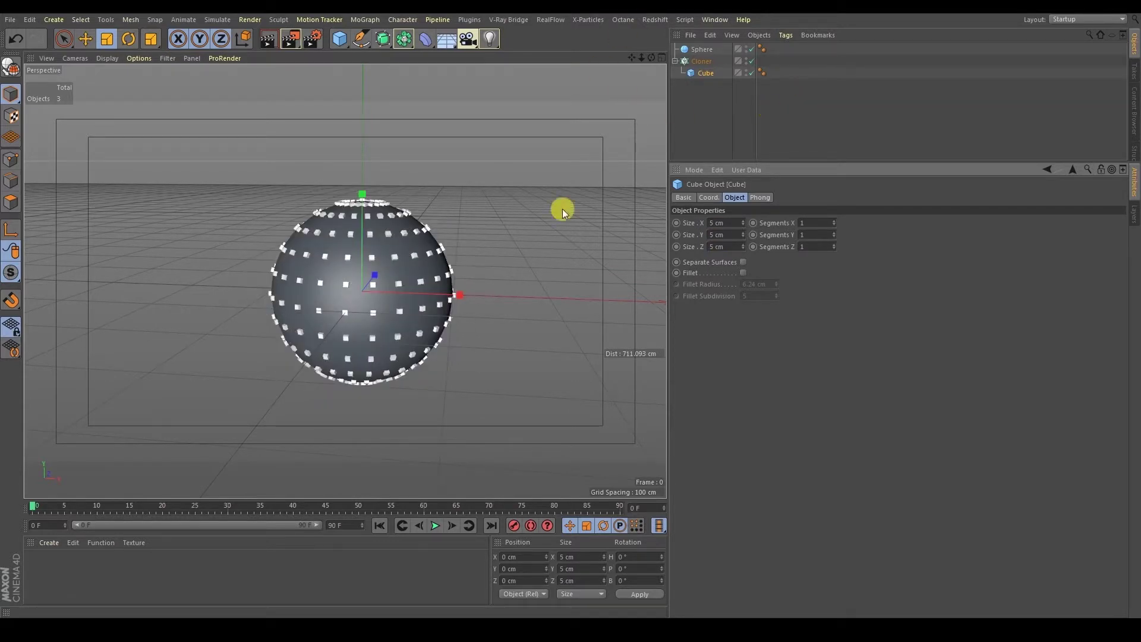
# Step: Switch the viewport display to Gouraud Shading (Lines) and inspect the cubes on the sphere's vertices
pyautogui.keyDown('alt'); pyautogui.moveTo(460, 229); pyautogui.dragTo(454, 262); pyautogui.keyUp('alt')
pyautogui.scroll(3, 397, 239)
pyautogui.keyDown('alt'); pyautogui.moveTo(398, 239); pyautogui.dragTo(399, 223); pyautogui.keyUp('alt')
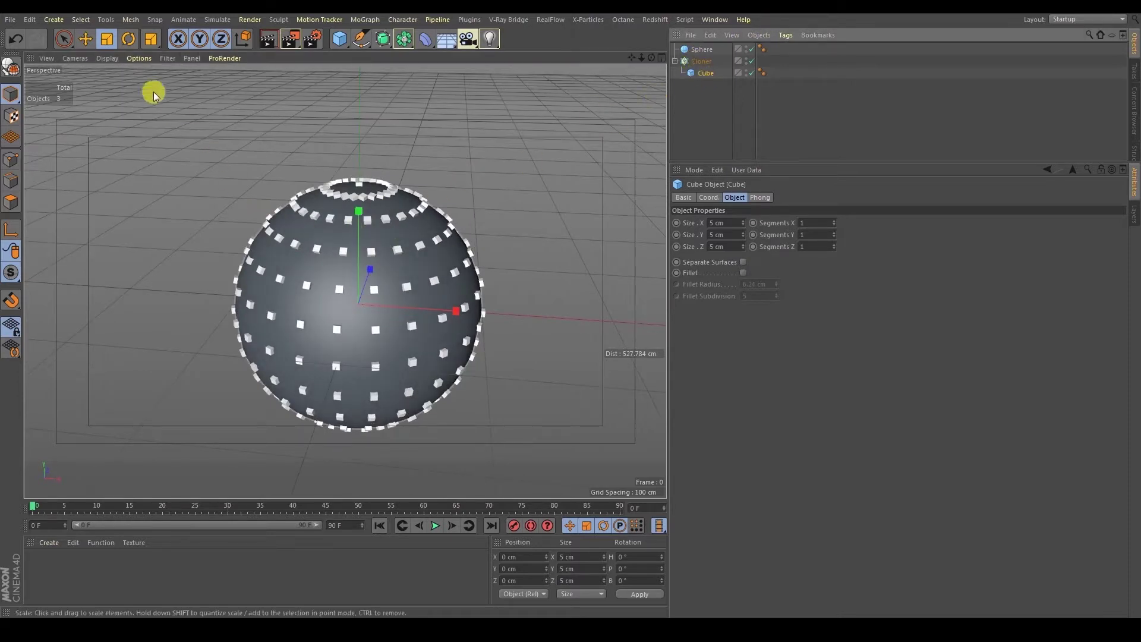
pyautogui.click(107, 59)
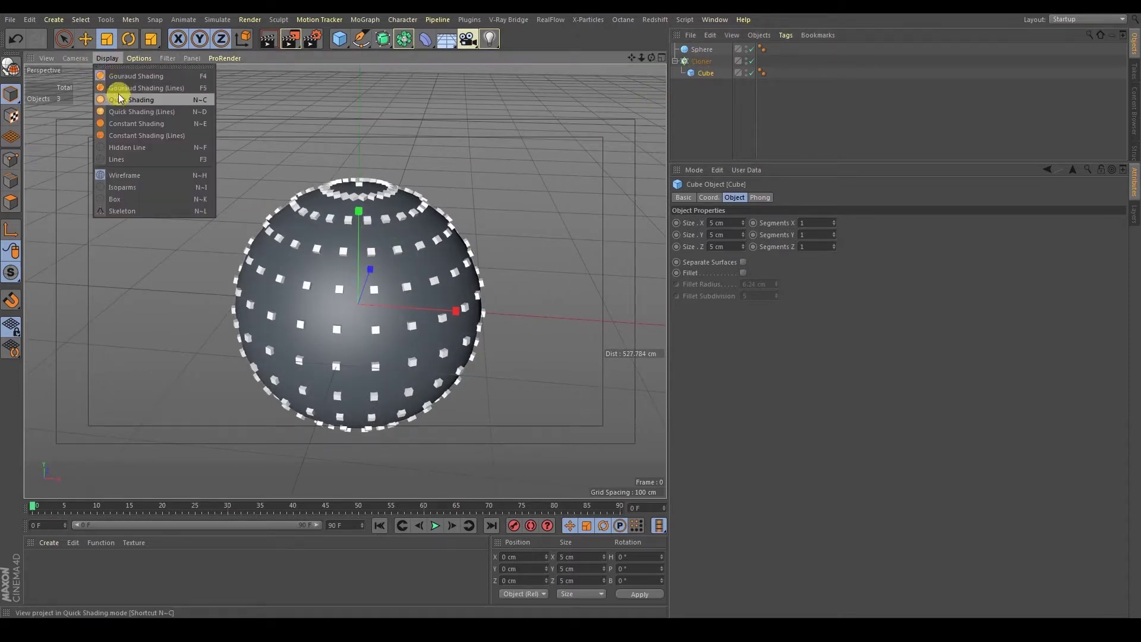
pyautogui.click(116, 83)
pyautogui.moveTo(339, 220)
pyautogui.keyDown('alt'); pyautogui.mouseDown()
pyautogui.moveTo(306, 193)
pyautogui.moveTo(455, 206)
pyautogui.moveTo(331, 216)
pyautogui.moveTo(362, 300)
pyautogui.moveTo(352, 242)
pyautogui.mouseUp(); pyautogui.keyUp('alt')
pyautogui.scroll(2, 385, 260)
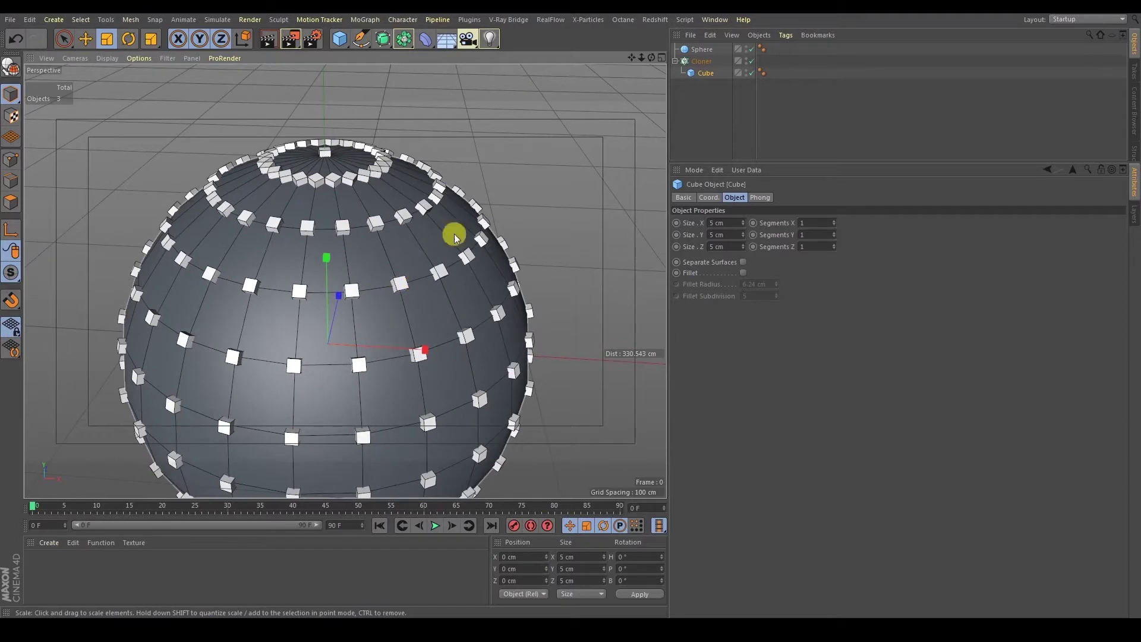
pyautogui.keyDown('alt'); pyautogui.moveTo(436, 202); pyautogui.dragTo(471, 186); pyautogui.keyUp('alt')
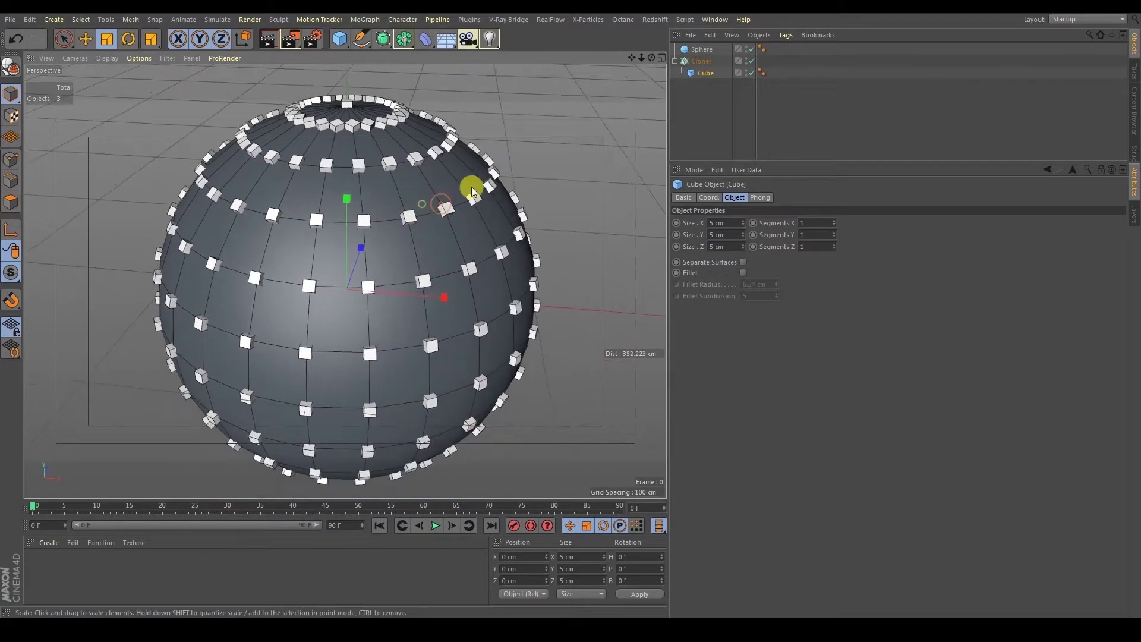
# Step: Set the Cloner's Distribution to Edge and view the cubes on the sphere's edges
pyautogui.click(699, 62)
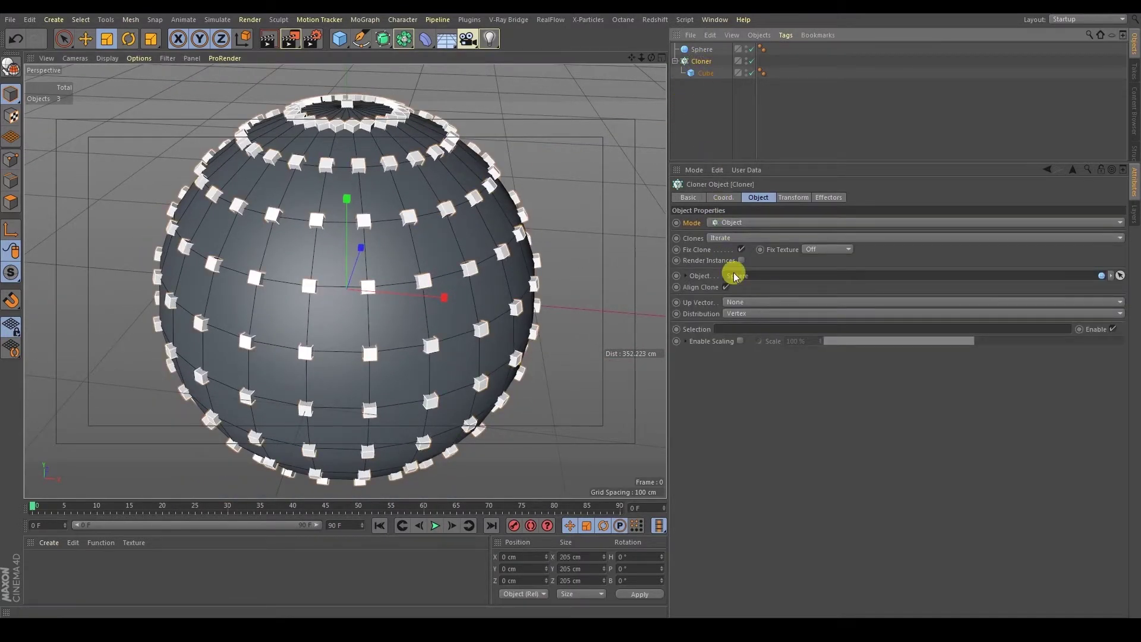
pyautogui.click(745, 315)
pyautogui.click(748, 326)
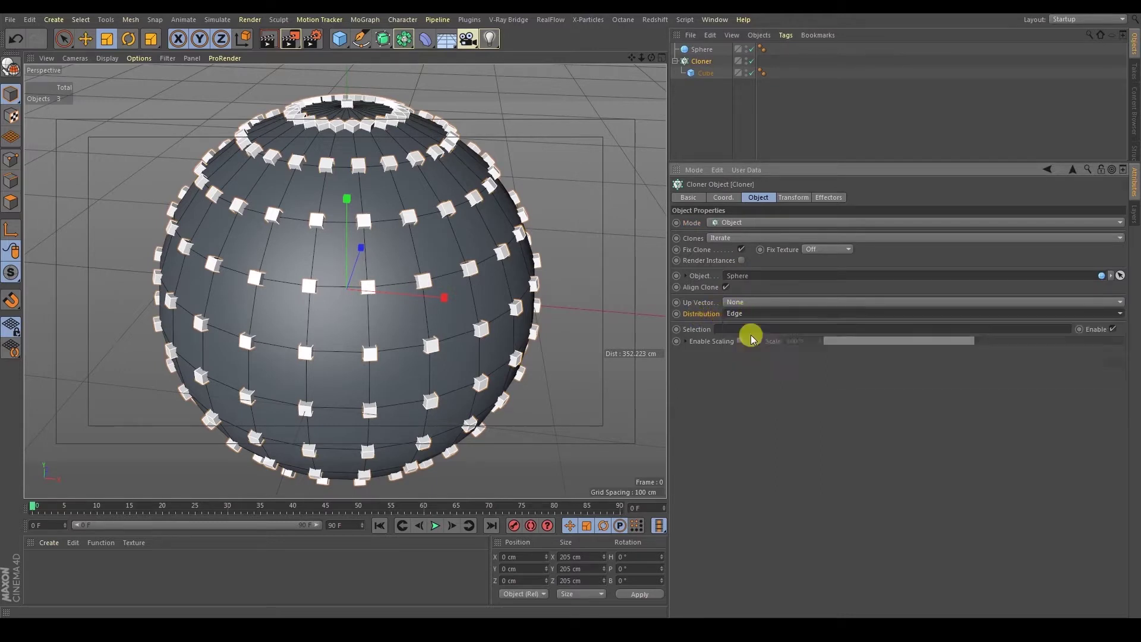
pyautogui.moveTo(502, 273)
pyautogui.keyDown('alt'); pyautogui.mouseDown()
pyautogui.moveTo(435, 269)
pyautogui.moveTo(504, 262)
pyautogui.moveTo(376, 242)
pyautogui.mouseUp(); pyautogui.keyUp('alt')
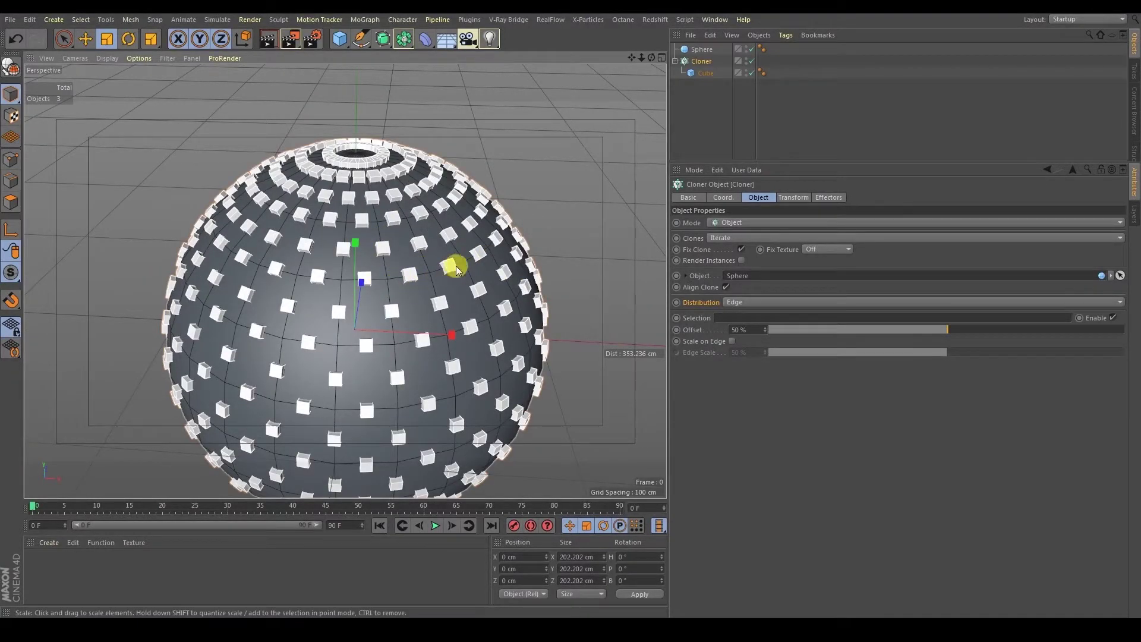
# Step: Try the Polygon Center distribution for the cubes cloned on the sphere
pyautogui.click(743, 304)
pyautogui.click(763, 340)
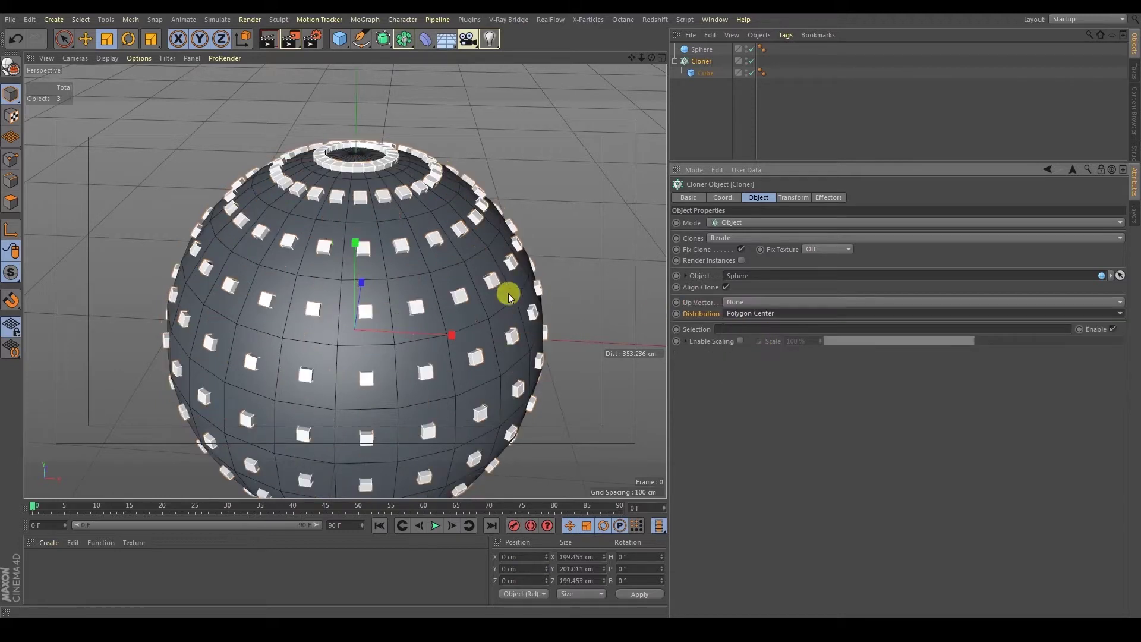
pyautogui.keyDown('alt'); pyautogui.moveTo(410, 265); pyautogui.dragTo(410, 328); pyautogui.keyUp('alt')
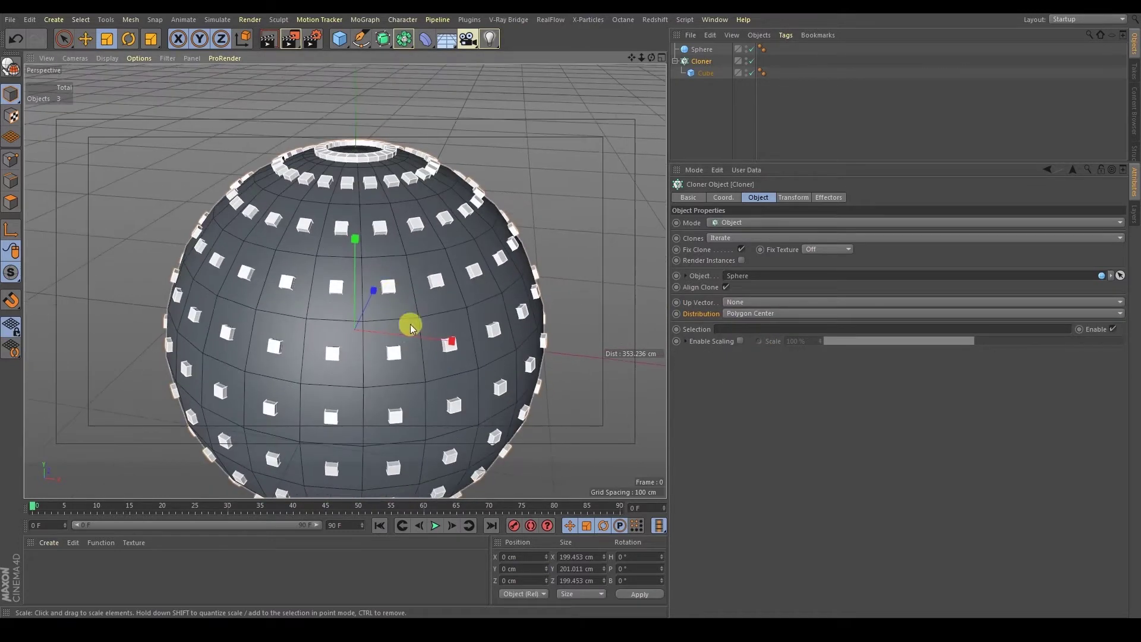
# Step: Scatter the cubes with the Surface distribution and raise the clone Count to 719
pyautogui.click(740, 314)
pyautogui.click(740, 360)
pyautogui.keyDown('alt'); pyautogui.moveTo(491, 308); pyautogui.dragTo(385, 286); pyautogui.keyUp('alt')
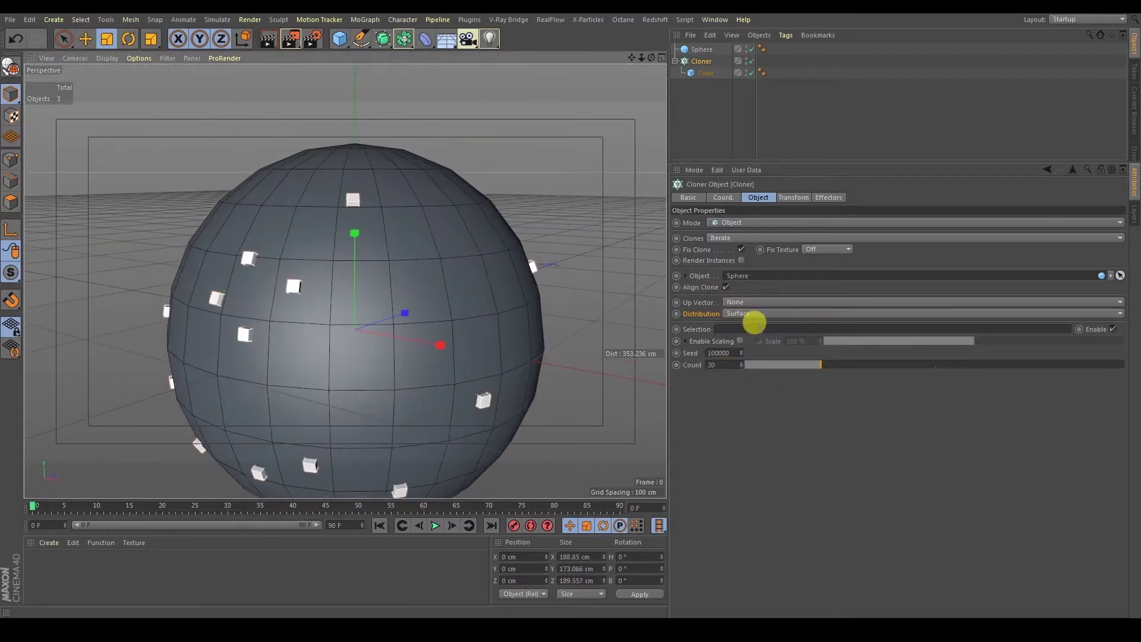
pyautogui.moveTo(824, 363); pyautogui.dragTo(1102, 363)
pyautogui.moveTo(741, 365); pyautogui.dragTo(813, 127)
pyautogui.moveTo(739, 364); pyautogui.dragTo(741, 224)
pyautogui.moveTo(471, 269)
pyautogui.keyDown('alt'); pyautogui.mouseDown()
pyautogui.moveTo(517, 247)
pyautogui.moveTo(609, 234)
pyautogui.moveTo(486, 284)
pyautogui.moveTo(467, 373)
pyautogui.moveTo(466, 347)
pyautogui.moveTo(623, 317)
pyautogui.mouseUp(); pyautogui.keyUp('alt')
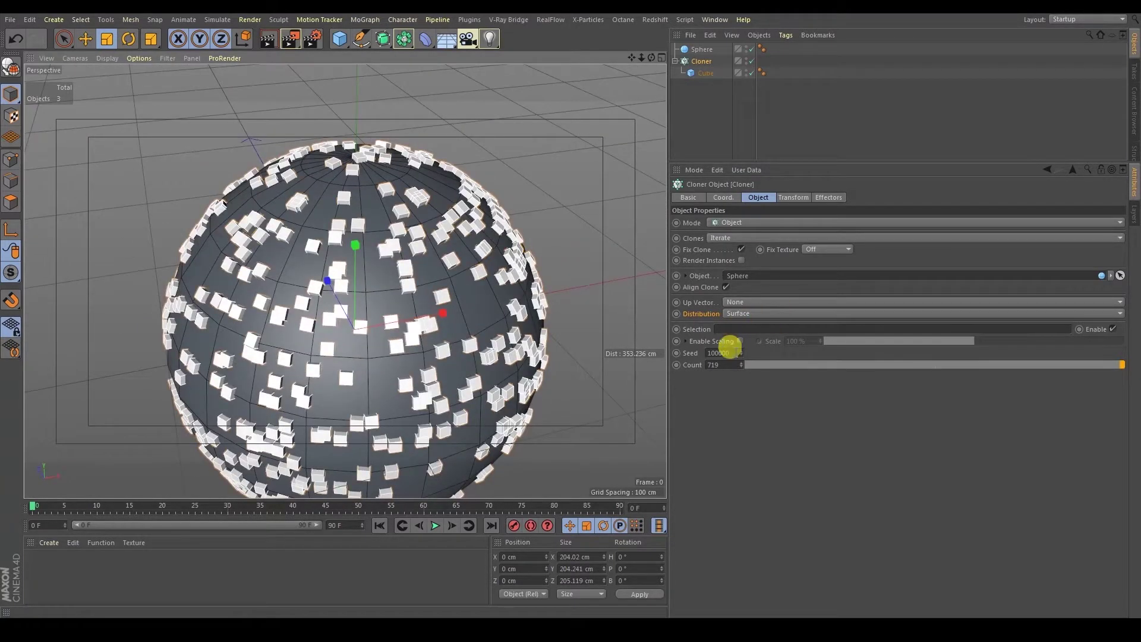
# Step: Set the Cloner's Distribution to Axis and switch to wireframe display to view the cube at the sphere's centre
pyautogui.click(742, 313)
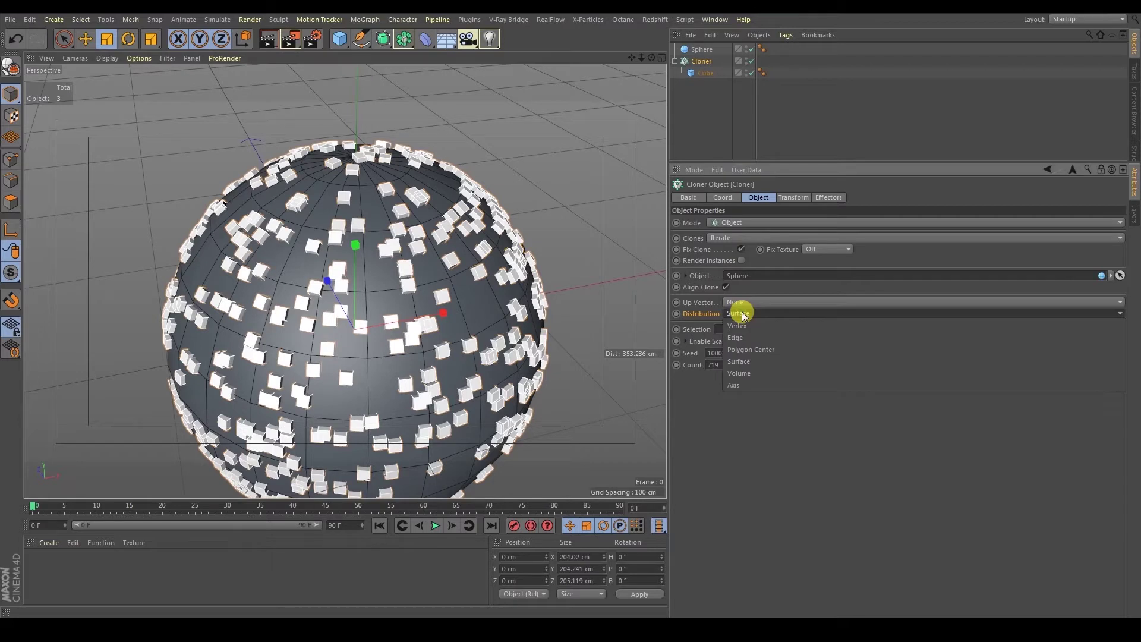
pyautogui.click(756, 379)
pyautogui.moveTo(420, 236)
pyautogui.keyDown('alt'); pyautogui.mouseDown()
pyautogui.moveTo(413, 127)
pyautogui.moveTo(434, 224)
pyautogui.mouseUp(); pyautogui.keyUp('alt')
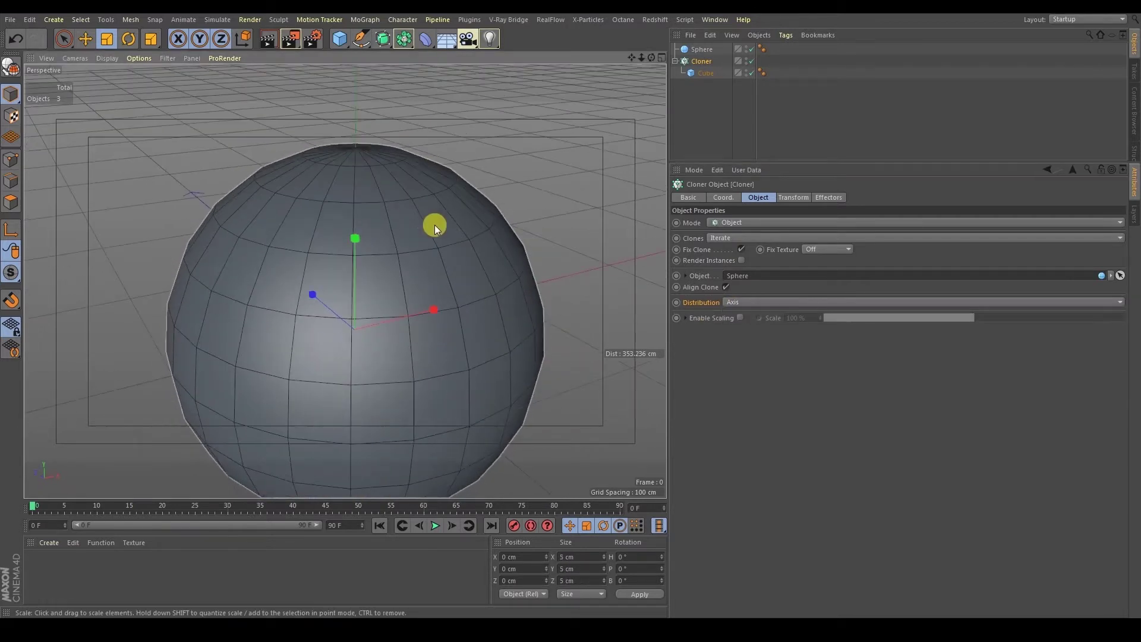
pyautogui.press('n')
pyautogui.press('g')
pyautogui.scroll(-4, 421, 236)
pyautogui.press('e')
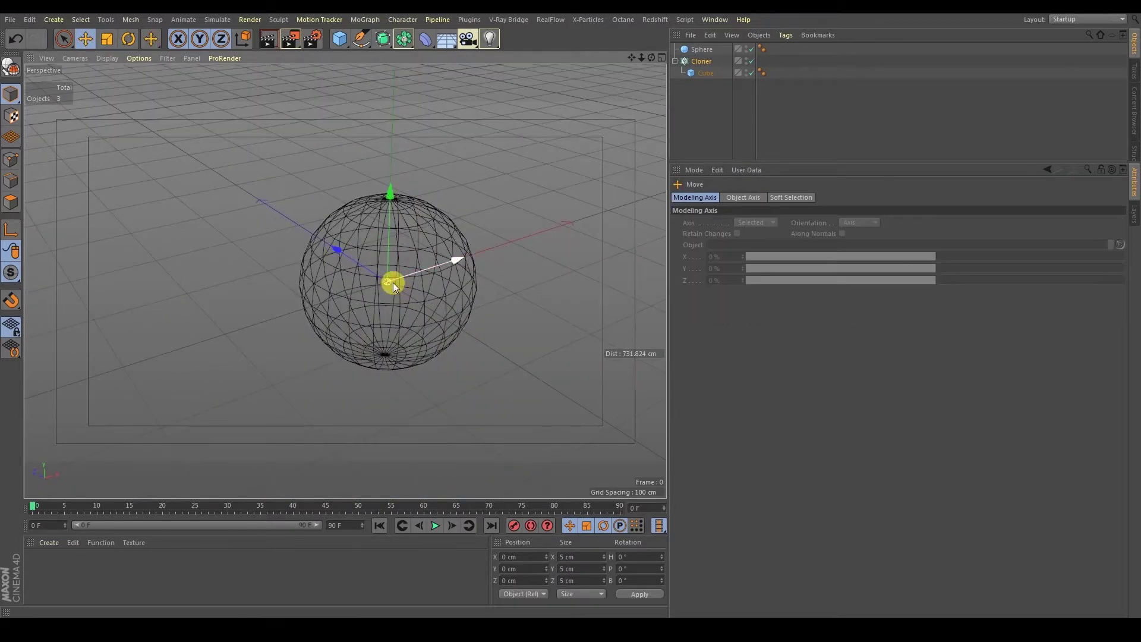
pyautogui.scroll(10, 392, 281)
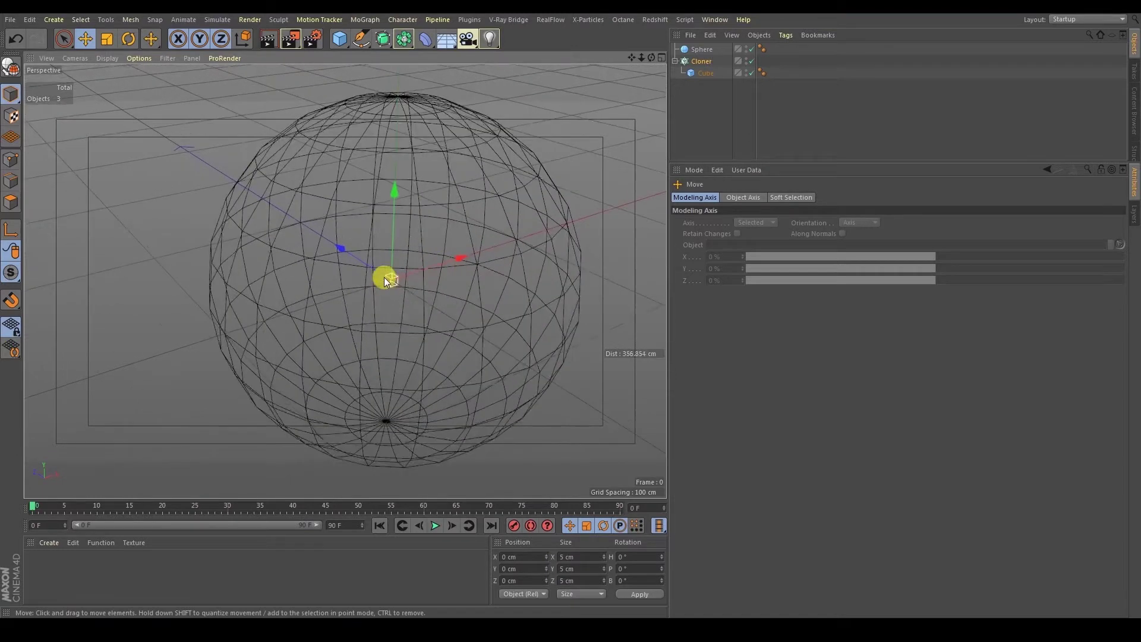
# Step: Set the Cloner's Distribution to Polygon Center and return the viewport to Gouraud Shading
pyautogui.click(707, 61)
pyautogui.click(737, 302)
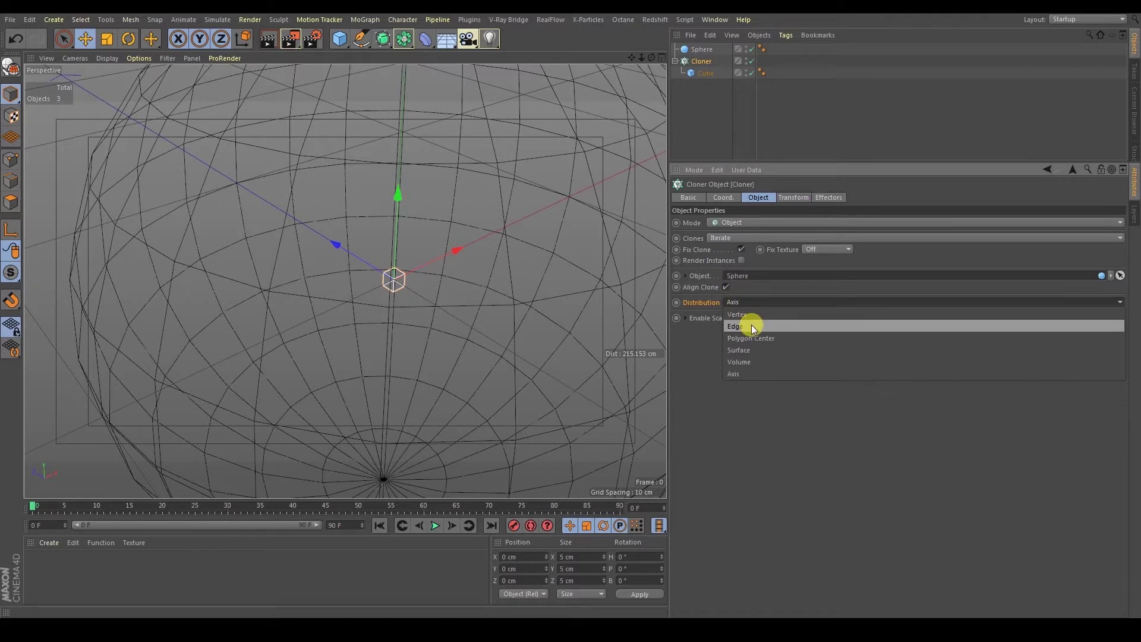
pyautogui.click(756, 338)
pyautogui.scroll(-5, 318, 184)
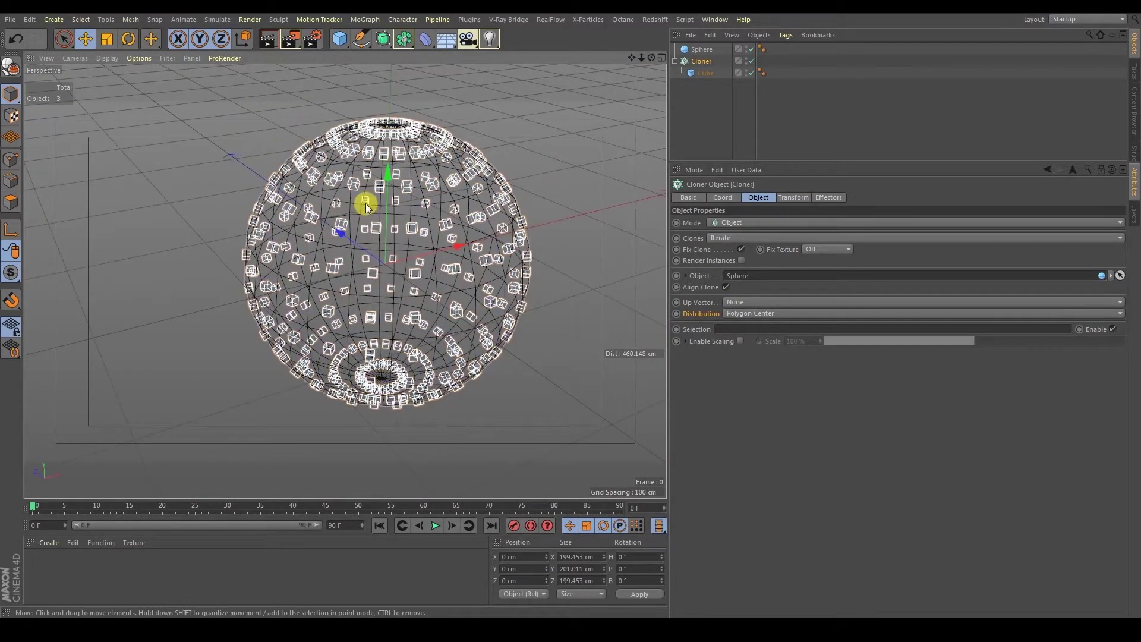
pyautogui.press('n')
pyautogui.press('a')
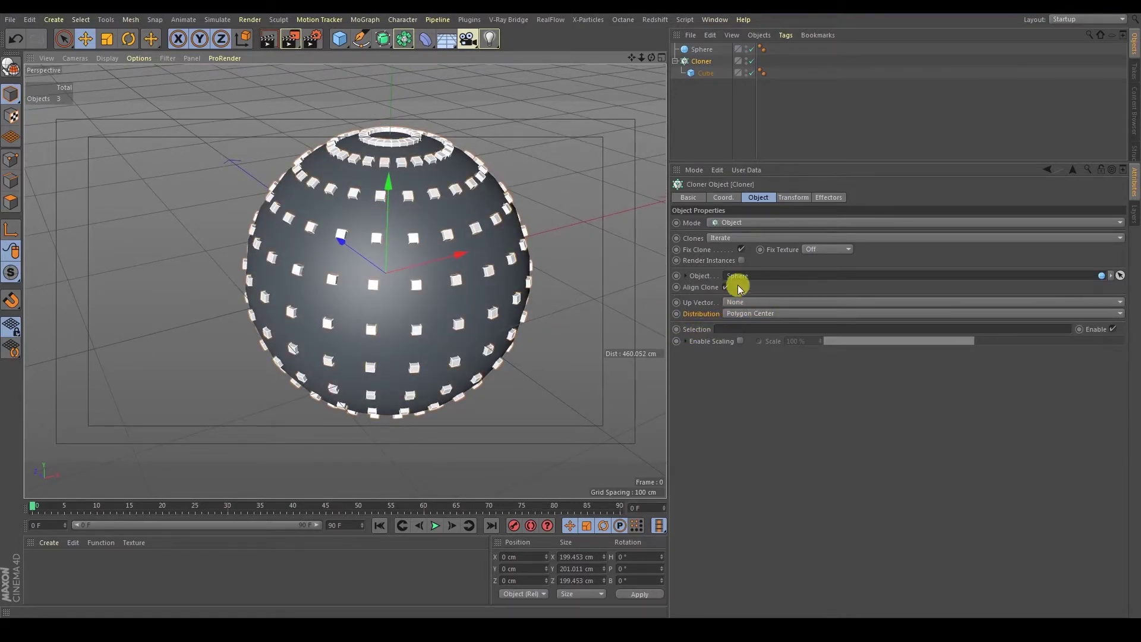
# Step: Set the Cloner's Up Vector to Y+ and check the orientation of the cubes on the sphere
pyautogui.click(734, 302)
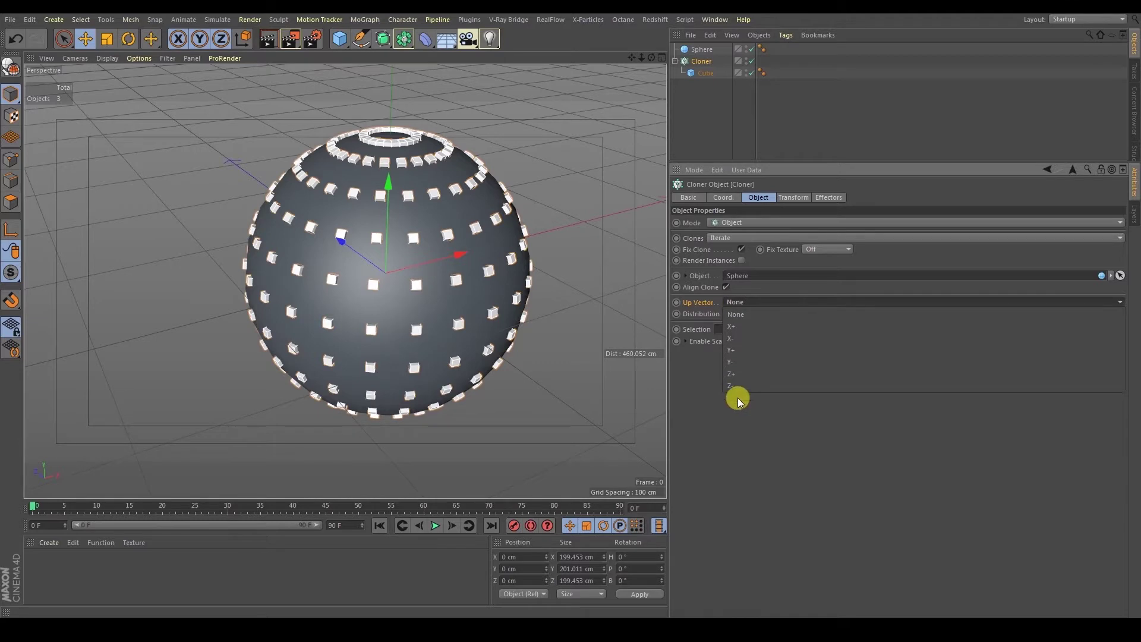
pyautogui.click(737, 350)
pyautogui.keyDown('alt'); pyautogui.moveTo(483, 242); pyautogui.dragTo(519, 252); pyautogui.keyUp('alt')
pyautogui.keyDown('alt'); pyautogui.moveTo(429, 232); pyautogui.dragTo(461, 233, button='right'); pyautogui.keyUp('alt')
pyautogui.keyDown('alt'); pyautogui.moveTo(458, 228); pyautogui.dragTo(483, 260); pyautogui.keyUp('alt')
pyautogui.keyDown('alt'); pyautogui.moveTo(484, 261); pyautogui.dragTo(458, 260, button='middle'); pyautogui.keyUp('alt')
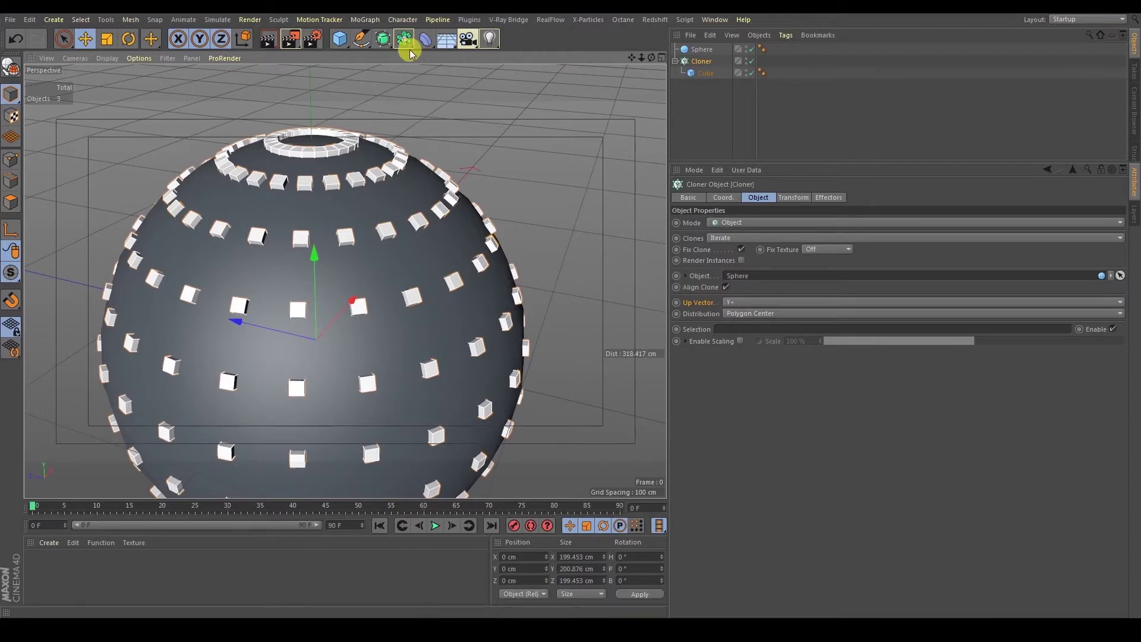
# Step: Add a Cylinder primitive, scaled down to about 92 cm wide and 184 cm high, and place it beside the sphere at about Z -139 cm
pyautogui.click(339, 39)
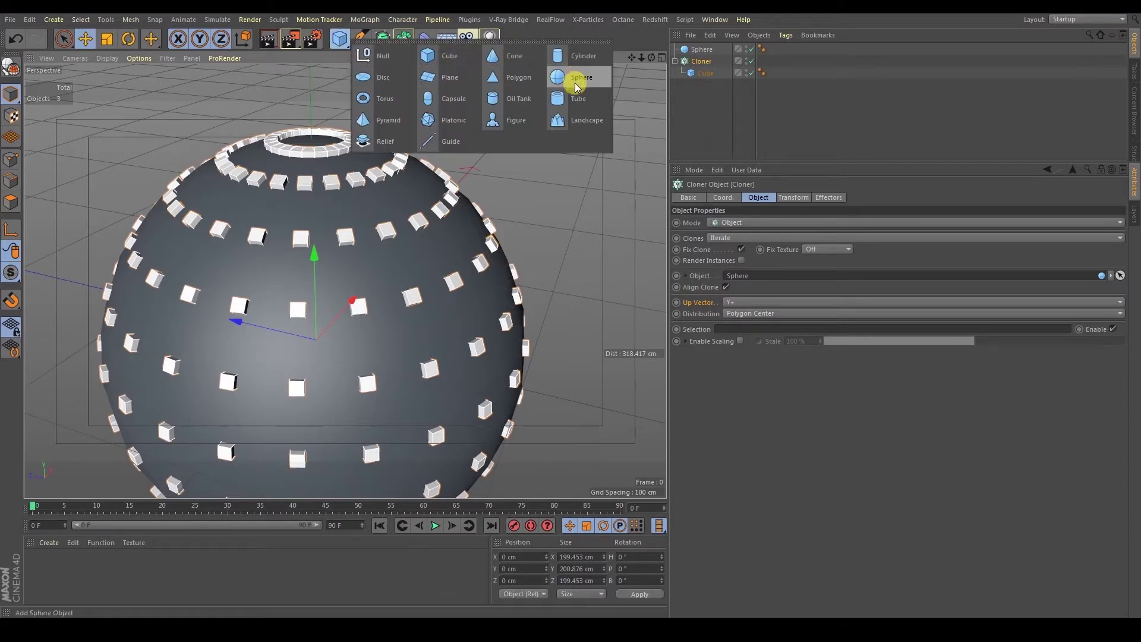
pyautogui.click(568, 55)
pyautogui.press('t')
pyautogui.moveTo(498, 132); pyautogui.dragTo(473, 134)
pyautogui.press('e')
pyautogui.moveTo(245, 324); pyautogui.dragTo(542, 361)
pyautogui.keyDown('alt'); pyautogui.moveTo(454, 223); pyautogui.dragTo(351, 196, button='middle'); pyautogui.keyUp('alt')
pyautogui.keyDown('alt'); pyautogui.moveTo(352, 196); pyautogui.dragTo(453, 285, button='right'); pyautogui.keyUp('alt')
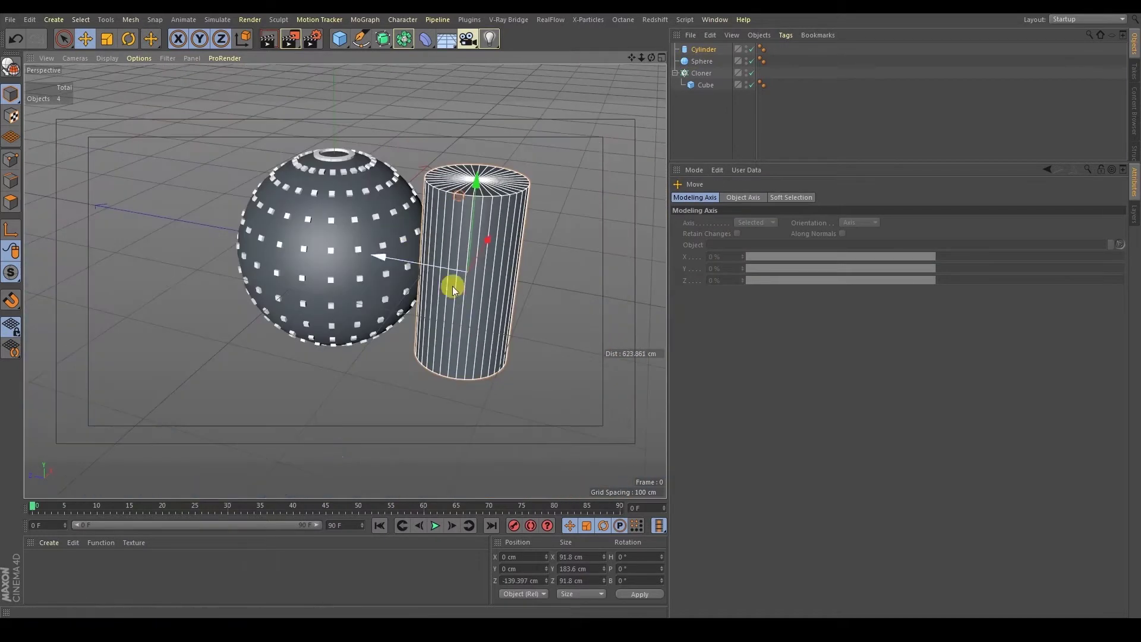
# Step: Move the cylinder farther from the sphere to about Z -192 cm and reduce its radius to 13.9 cm and height to 45.6 cm
pyautogui.click(700, 52)
pyautogui.keyDown('alt'); pyautogui.moveTo(506, 173); pyautogui.dragTo(538, 238); pyautogui.keyUp('alt')
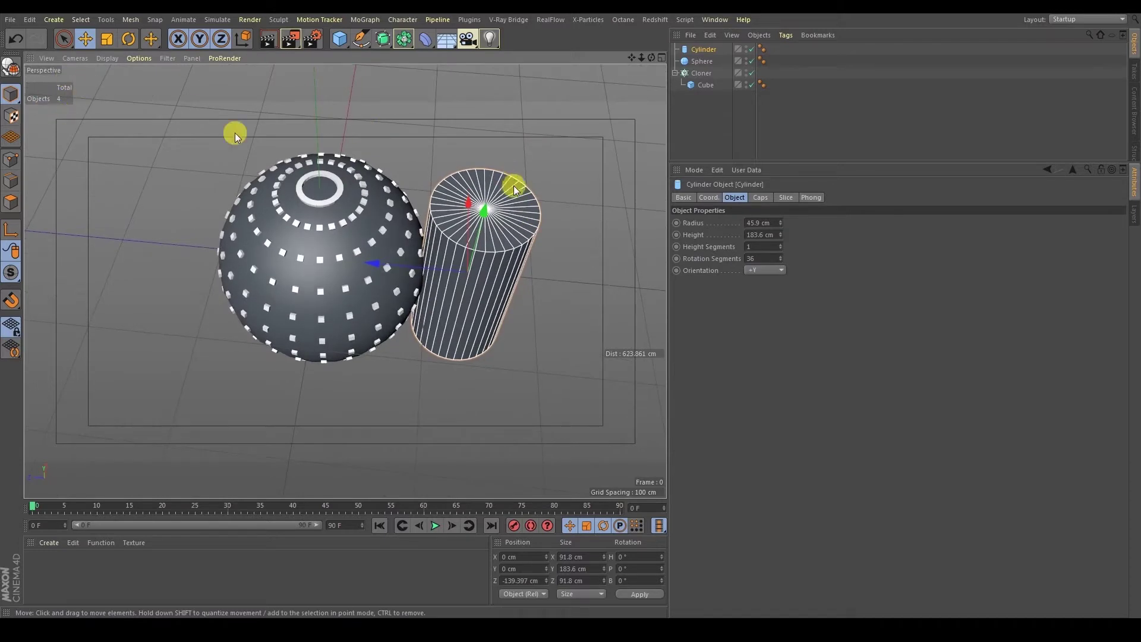
pyautogui.keyDown('alt'); pyautogui.moveTo(515, 189); pyautogui.dragTo(480, 213); pyautogui.keyUp('alt')
pyautogui.moveTo(437, 276); pyautogui.dragTo(499, 278)
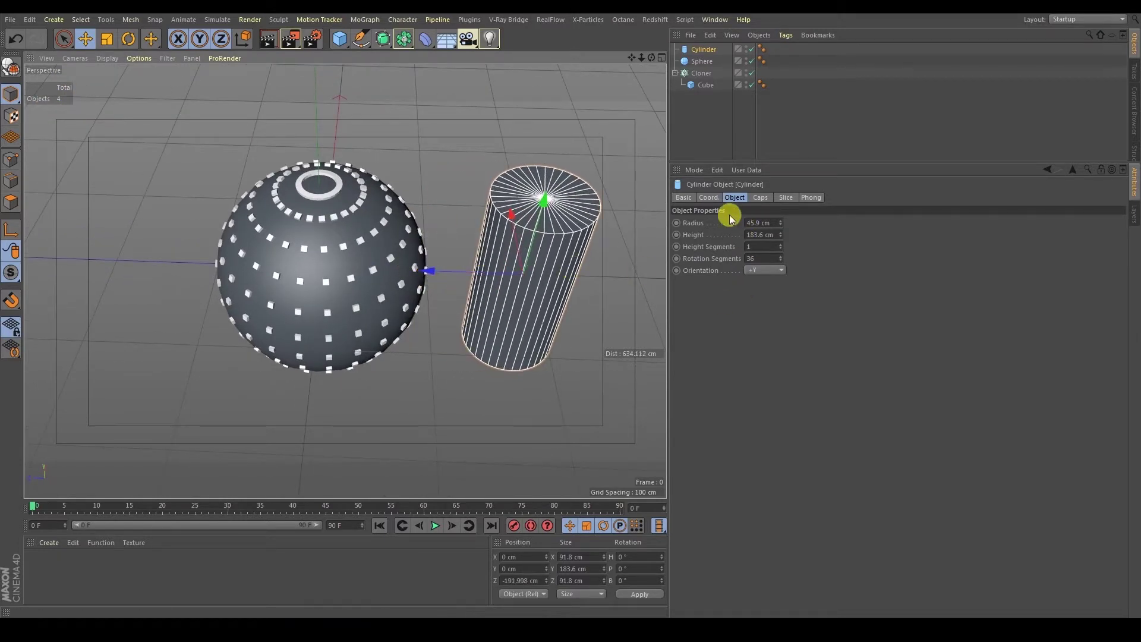
pyautogui.moveTo(780, 223); pyautogui.dragTo(796, 295)
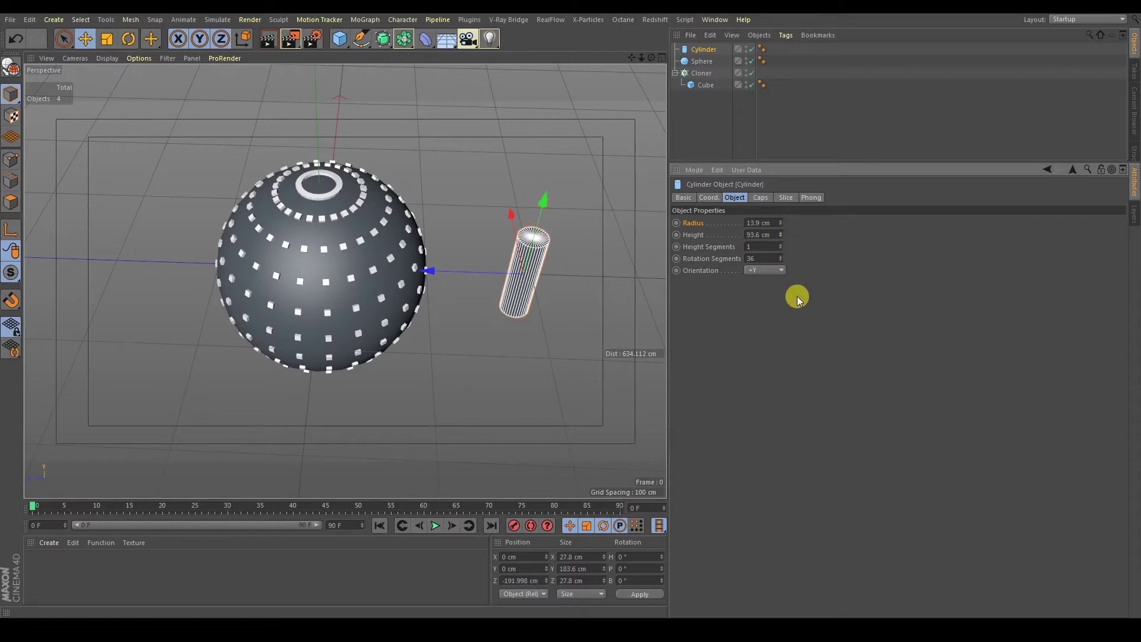
# Step: Delete the Cube from the Cloner and make the Cylinder the Cloner's child in its place
pyautogui.click(702, 85)
pyautogui.press('Delete')
pyautogui.moveTo(705, 49); pyautogui.dragTo(702, 74)
pyautogui.keyDown('alt'); pyautogui.moveTo(410, 241); pyautogui.dragTo(437, 220, button='right'); pyautogui.keyUp('alt')
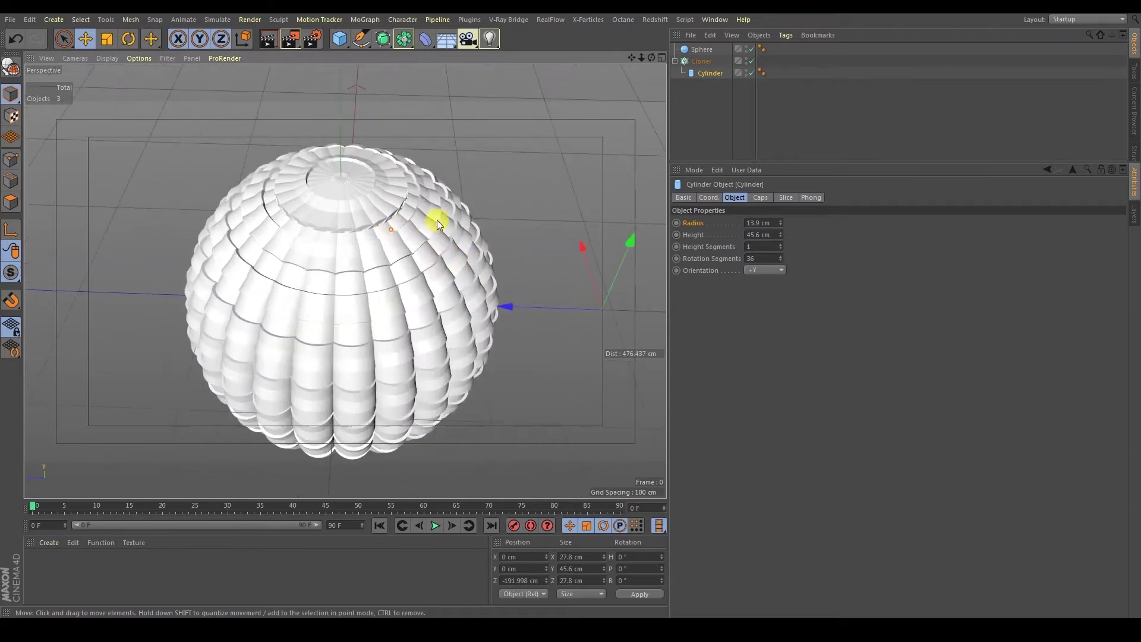
pyautogui.scroll(2, 437, 224)
# Step: Reduce the cloned cylinder's radius to 3 cm and its height to 19.6 cm
pyautogui.click(700, 61)
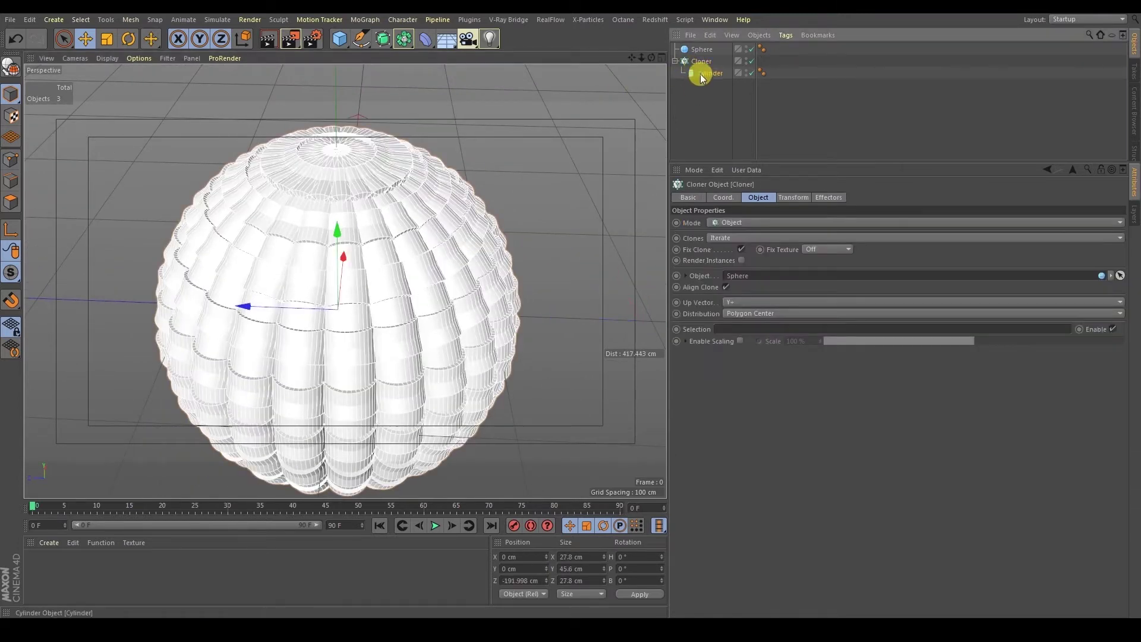
pyautogui.click(701, 73)
pyautogui.moveTo(780, 223); pyautogui.dragTo(785, 254)
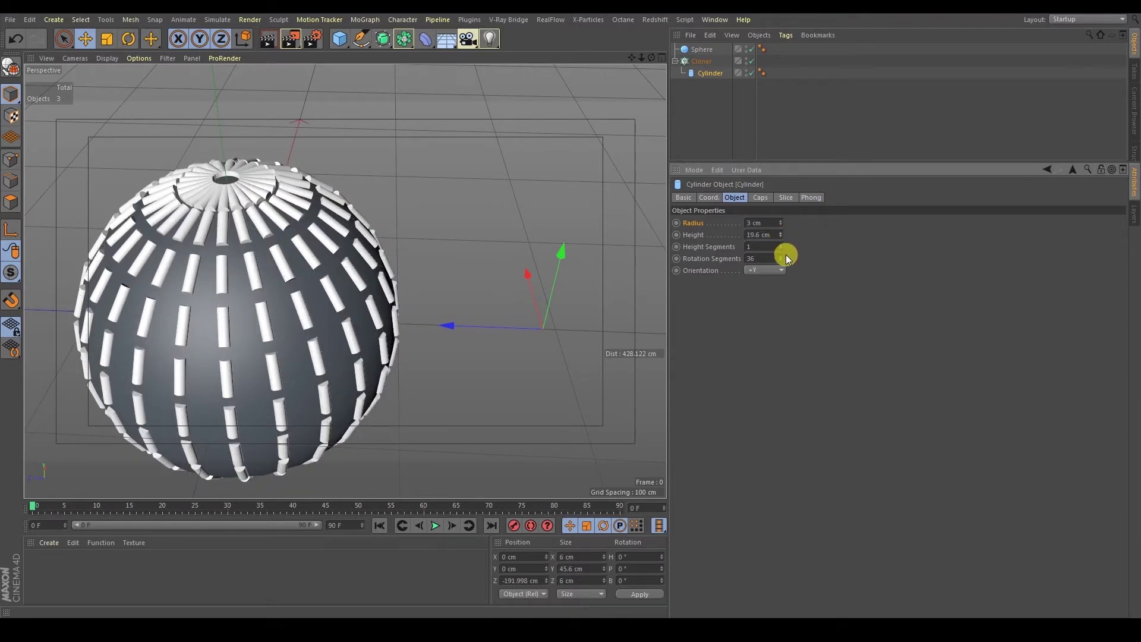
pyautogui.keyDown('alt'); pyautogui.moveTo(282, 340); pyautogui.dragTo(252, 321, button='right'); pyautogui.keyUp('alt')
pyautogui.keyDown('alt'); pyautogui.moveTo(252, 321); pyautogui.dragTo(303, 272); pyautogui.keyUp('alt')
pyautogui.keyDown('alt'); pyautogui.moveTo(303, 272); pyautogui.dragTo(335, 287, button='middle'); pyautogui.keyUp('alt')
# Step: Select the Cloner and examine up close how the cylinders are oriented across the sphere's surface
pyautogui.click(696, 62)
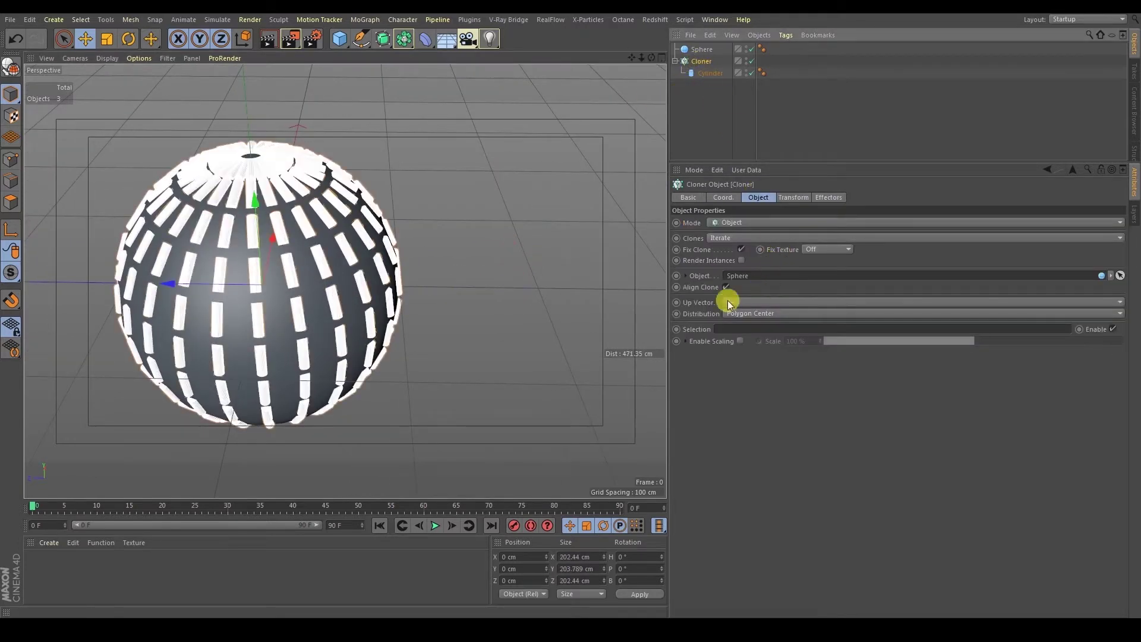
pyautogui.click(703, 311)
pyautogui.keyDown('alt'); pyautogui.moveTo(296, 266); pyautogui.dragTo(362, 265, button='middle'); pyautogui.keyUp('alt')
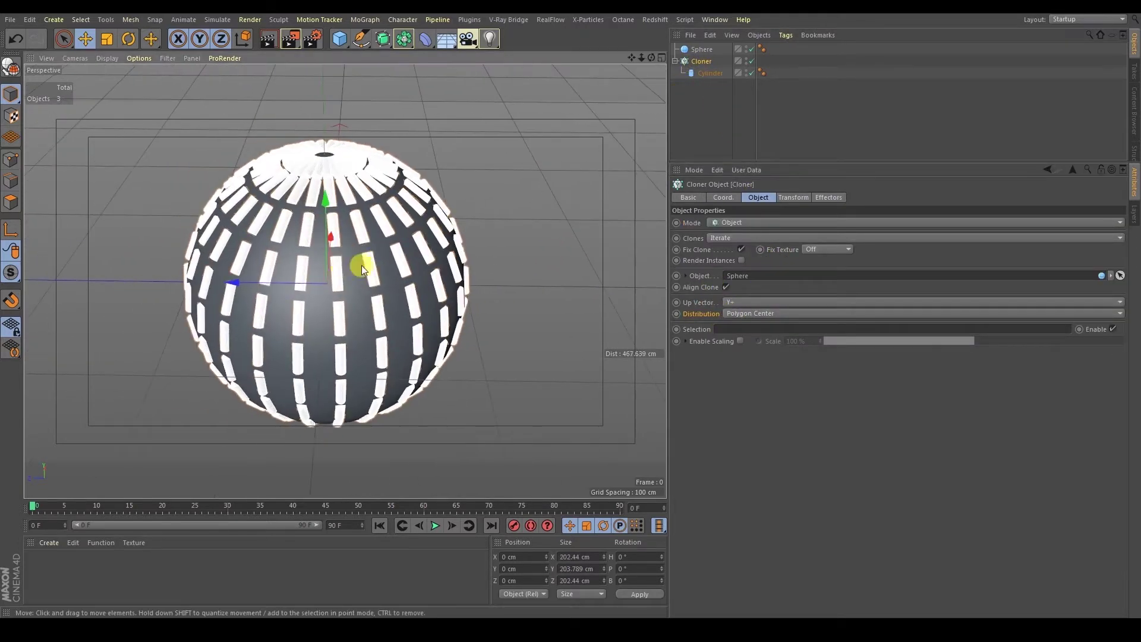
pyautogui.keyDown('alt'); pyautogui.moveTo(361, 265); pyautogui.dragTo(421, 265, button='right'); pyautogui.keyUp('alt')
pyautogui.keyDown('alt'); pyautogui.moveTo(400, 364); pyautogui.dragTo(383, 360, button='right'); pyautogui.keyUp('alt')
pyautogui.keyDown('alt'); pyautogui.moveTo(383, 360); pyautogui.dragTo(396, 353, button='middle'); pyautogui.keyUp('alt')
pyautogui.moveTo(385, 296)
pyautogui.keyDown('alt'); pyautogui.mouseDown()
pyautogui.moveTo(476, 234)
pyautogui.moveTo(408, 269)
pyautogui.moveTo(397, 308)
pyautogui.moveTo(420, 301)
pyautogui.mouseUp(); pyautogui.keyUp('alt')
pyautogui.scroll(3, 420, 260)
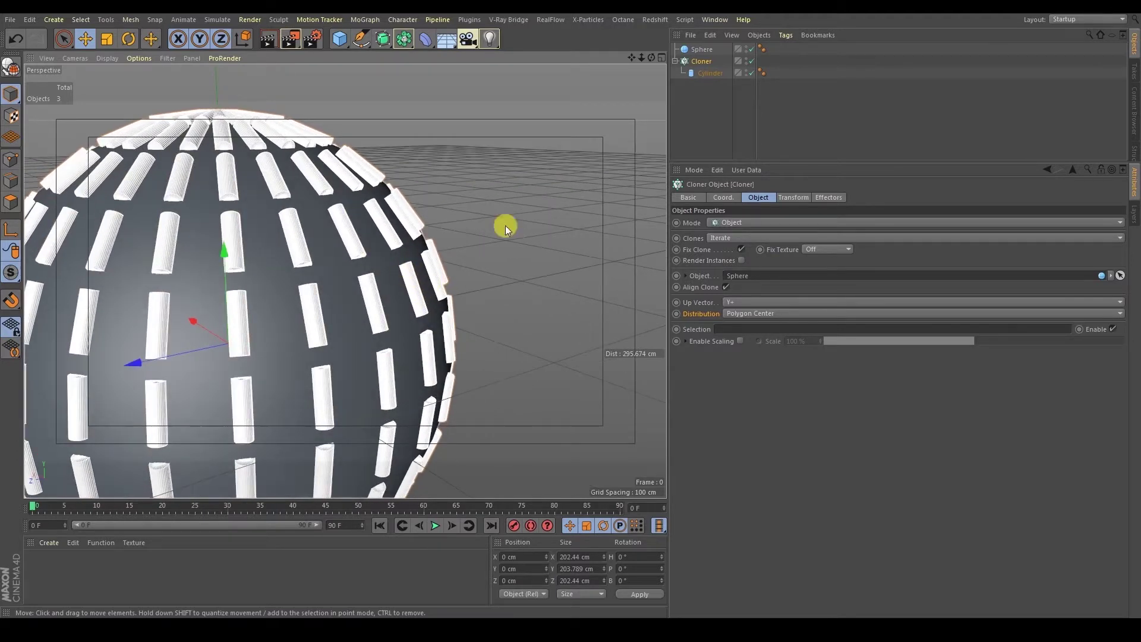
pyautogui.scroll(5, 421, 279)
pyautogui.scroll(-4, 419, 280)
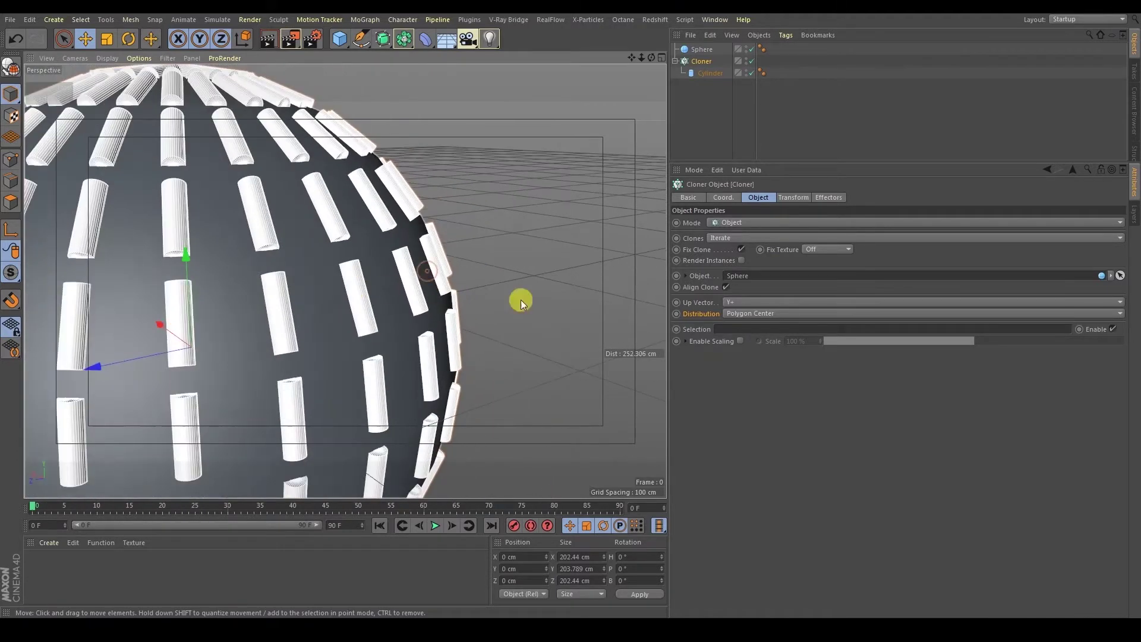
# Step: Try Z+ and Z- as the Cloner's Up Vector, and set it back to Y+
pyautogui.click(752, 305)
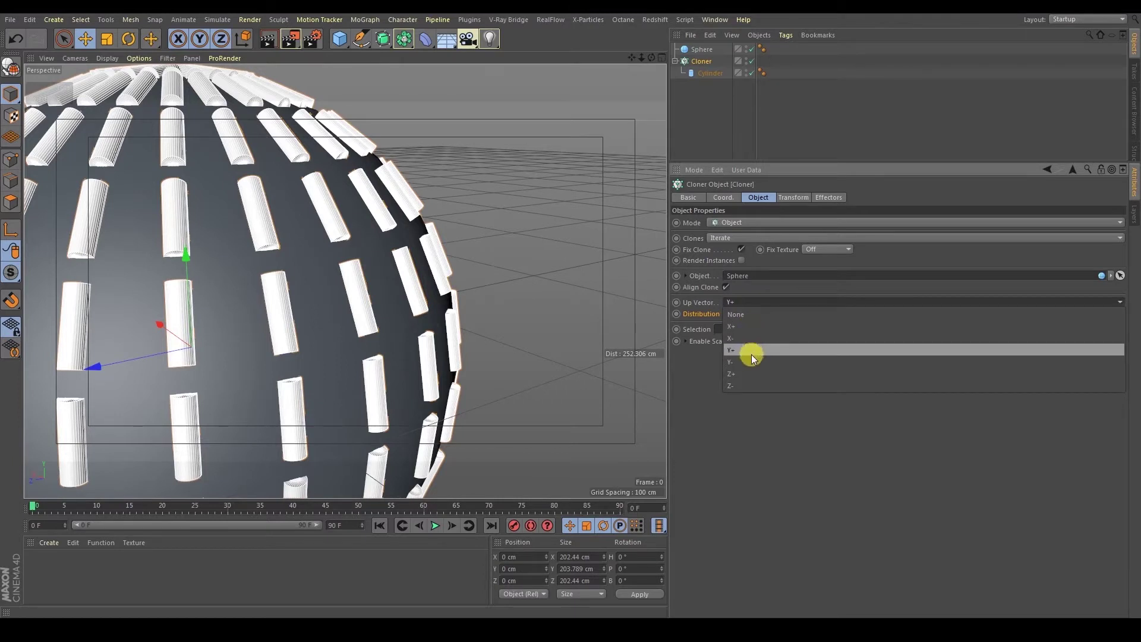
pyautogui.click(751, 374)
pyautogui.press('h')
pyautogui.click(751, 301)
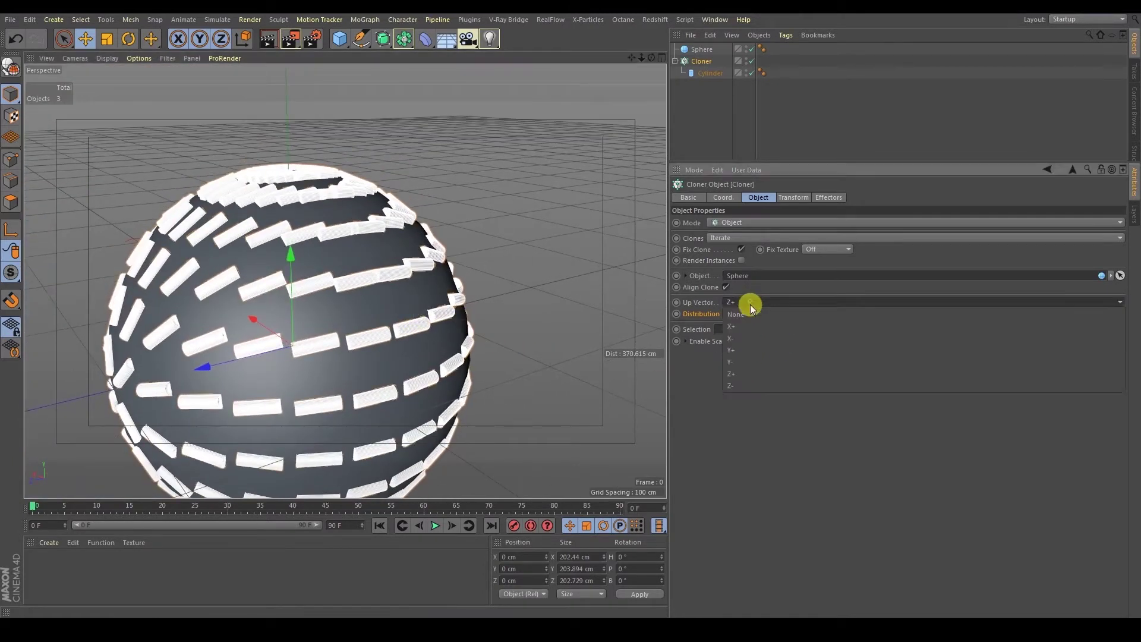
pyautogui.click(751, 337)
pyautogui.click(744, 301)
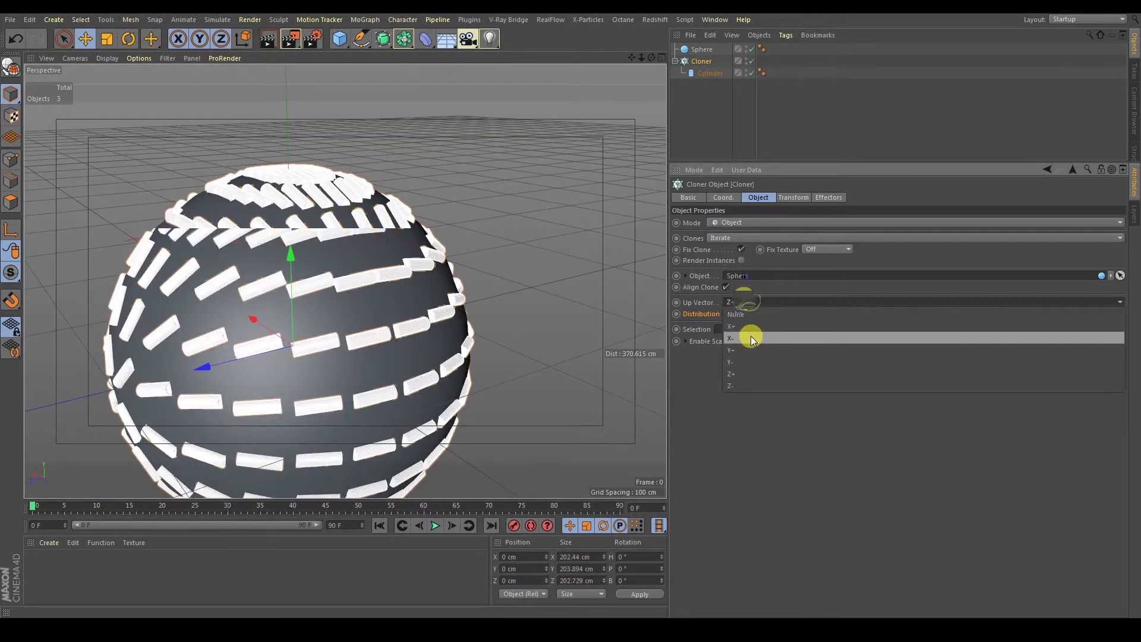
pyautogui.click(751, 349)
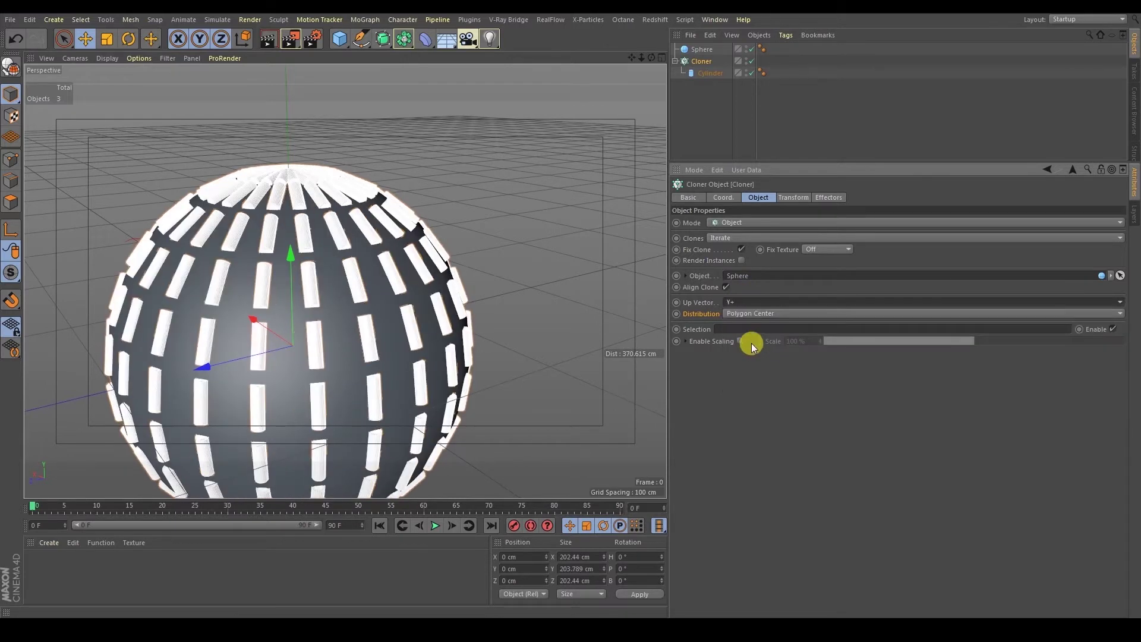
# Step: Compare the Z+ and Z- Up Vector options on the cloned cylinders once more
pyautogui.click(743, 301)
pyautogui.click(756, 372)
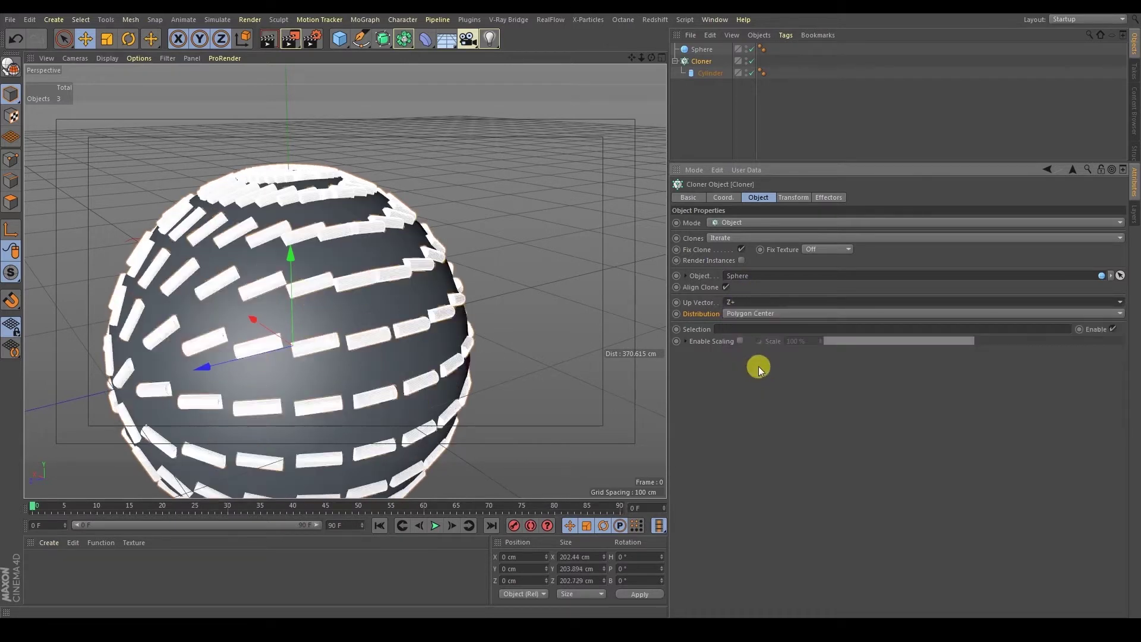
pyautogui.click(743, 302)
pyautogui.click(758, 384)
# Step: Set the Cloner's Up Vector to X+ and check the direction of the cylinders
pyautogui.click(736, 302)
pyautogui.click(742, 327)
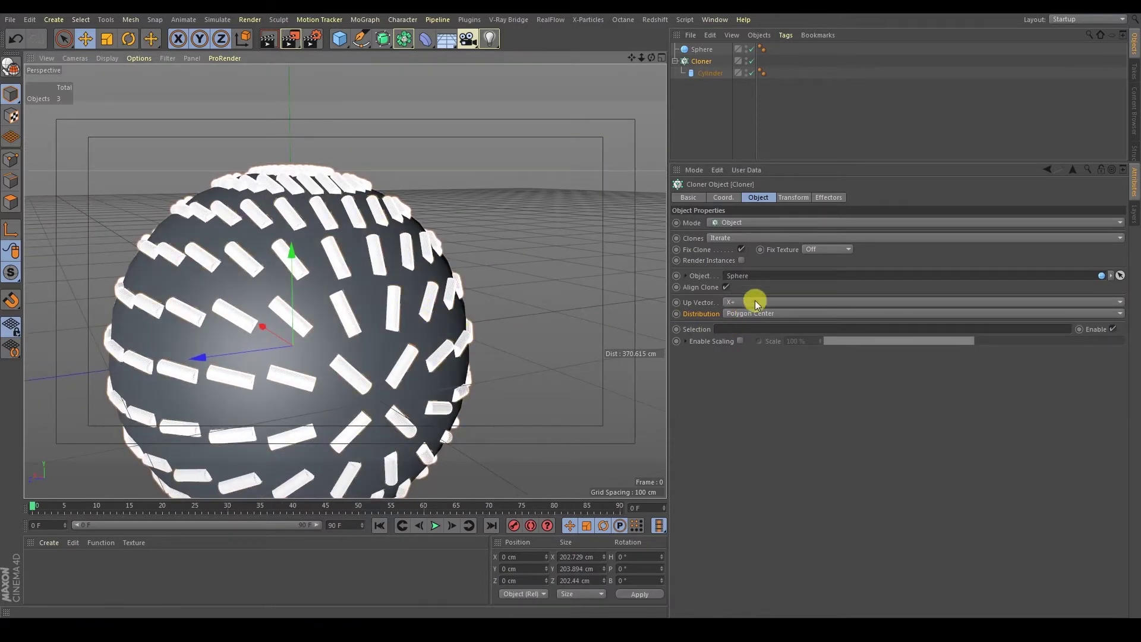
pyautogui.click(707, 302)
pyautogui.scroll(1, 449, 299)
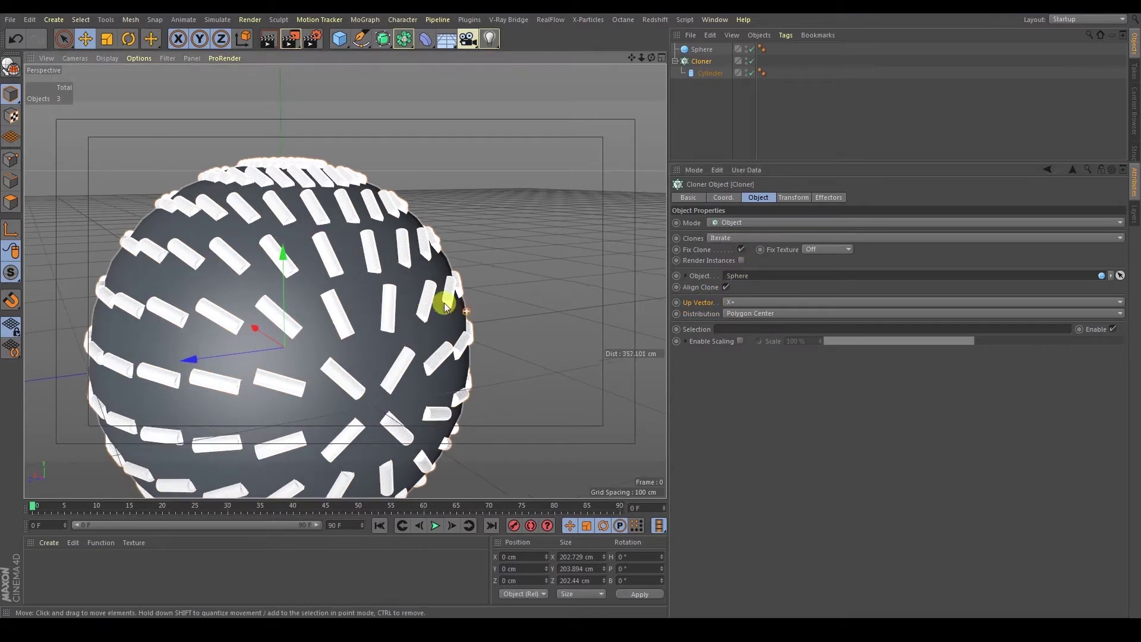
# Step: Try rotating the clones in heading and pitch through the Cloner's transform settings, and reset both angles
pyautogui.click(795, 197)
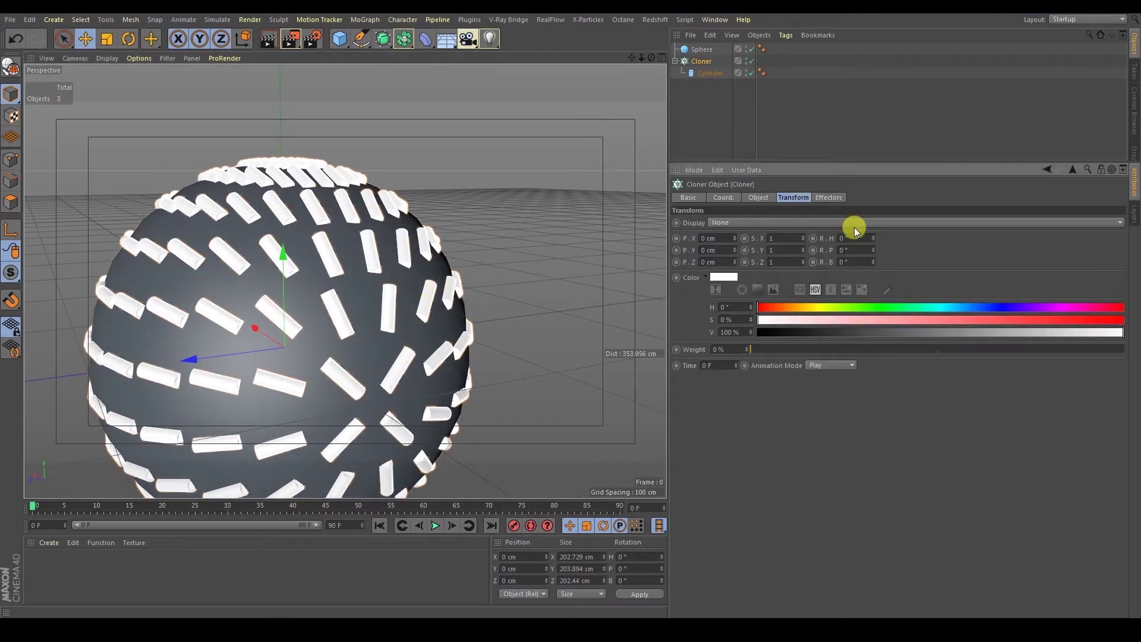
pyautogui.moveTo(880, 260)
pyautogui.mouseDown()
pyautogui.moveTo(875, 232)
pyautogui.moveTo(875, 276)
pyautogui.mouseUp()
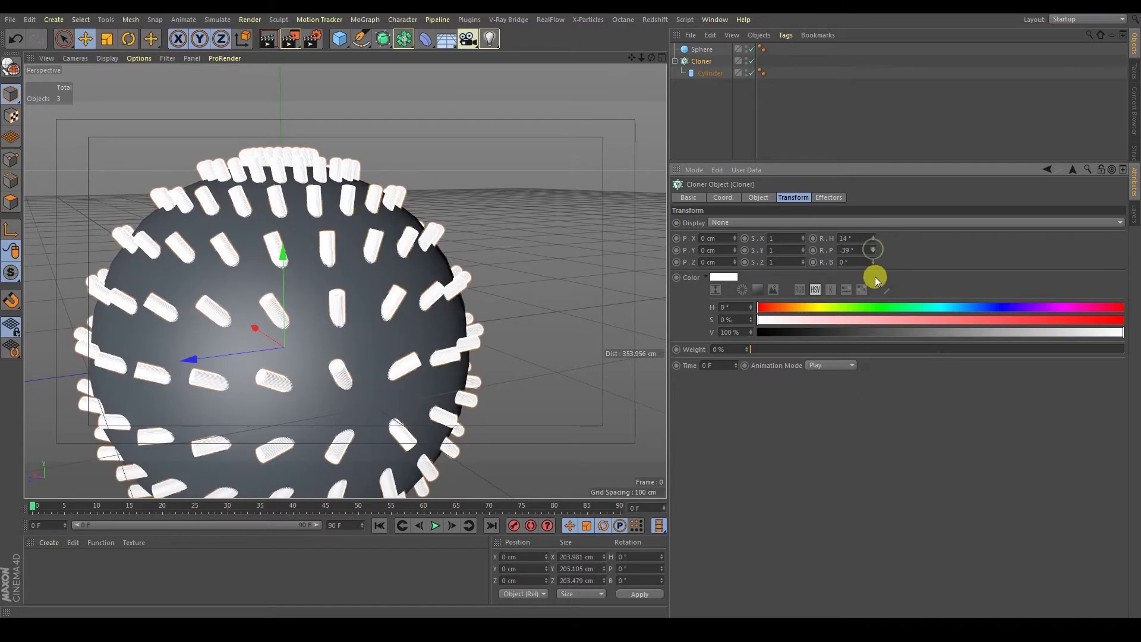
pyautogui.rightClick(873, 250)
pyautogui.rightClick(872, 238)
# Step: Set the clones' pitch rotation to -90° in the Cloner's transform settings so the cylinders stand out from the sphere
pyautogui.click(763, 198)
pyautogui.click(789, 195)
pyautogui.moveTo(877, 250); pyautogui.dragTo(875, 300)
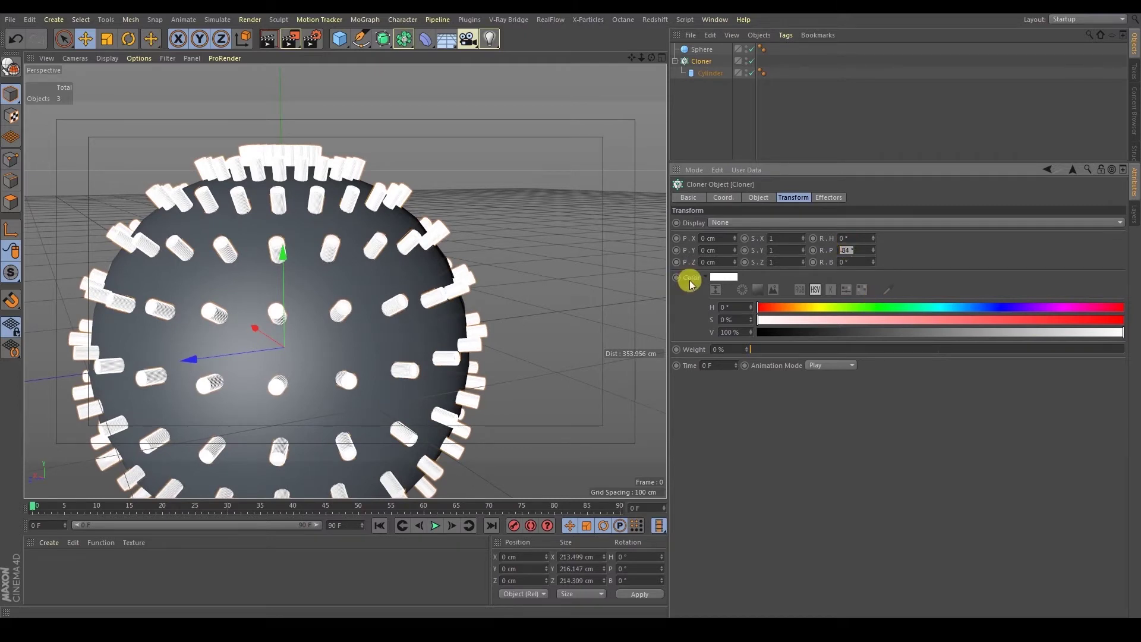
pyautogui.write('-90')
pyautogui.press('Return')
# Step: Examine the cylinders up close while switching between line and Gouraud shading displays, ending on plain Gouraud shading
pyautogui.keyDown('alt'); pyautogui.moveTo(474, 248); pyautogui.dragTo(469, 273); pyautogui.keyUp('alt')
pyautogui.keyDown('alt'); pyautogui.moveTo(469, 273); pyautogui.dragTo(478, 271, button='right'); pyautogui.keyUp('alt')
pyautogui.keyDown('alt'); pyautogui.moveTo(470, 279); pyautogui.dragTo(578, 197); pyautogui.keyUp('alt')
pyautogui.keyDown('alt'); pyautogui.moveTo(398, 270); pyautogui.dragTo(428, 260, button='right'); pyautogui.keyUp('alt')
pyautogui.moveTo(426, 259)
pyautogui.keyDown('alt'); pyautogui.mouseDown()
pyautogui.moveTo(438, 208)
pyautogui.moveTo(415, 319)
pyautogui.moveTo(445, 315)
pyautogui.mouseUp(); pyautogui.keyUp('alt')
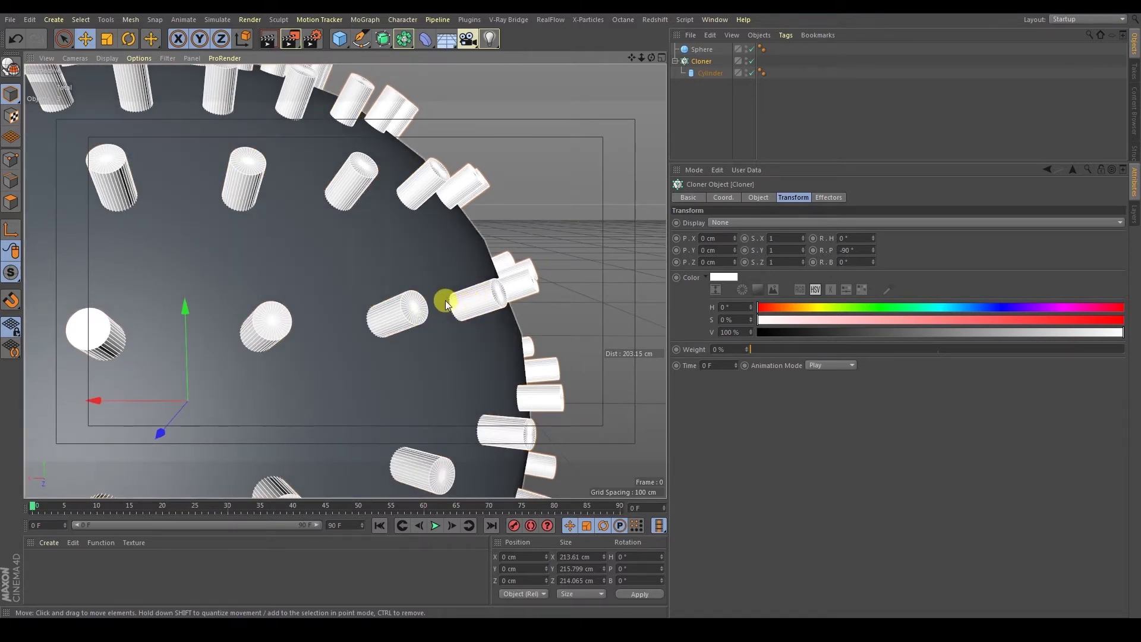
pyautogui.press('n')
pyautogui.press('g')
pyautogui.press('n')
pyautogui.press('b')
pyautogui.press('n')
pyautogui.press('g')
pyautogui.press('n')
pyautogui.press('b')
pyautogui.moveTo(410, 324)
pyautogui.keyDown('alt'); pyautogui.mouseDown()
pyautogui.moveTo(446, 339)
pyautogui.moveTo(472, 317)
pyautogui.mouseUp(); pyautogui.keyUp('alt')
pyautogui.press('n')
pyautogui.press('a')
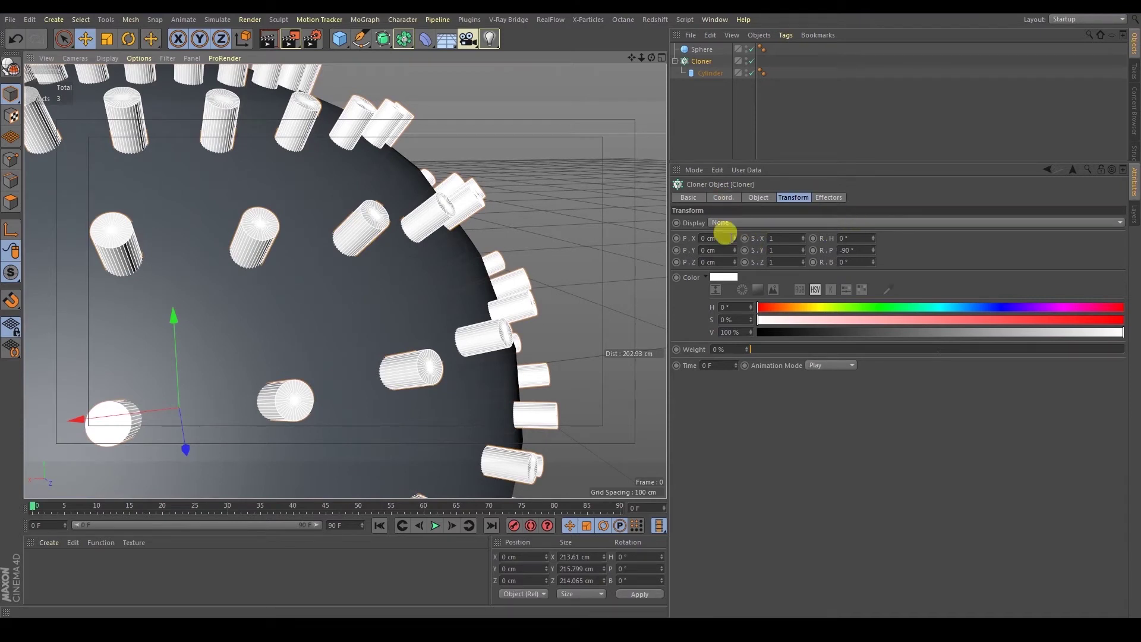
# Step: Try shifting the clones along their X position in the Cloner's transform settings, and undo it
pyautogui.moveTo(735, 238)
pyautogui.mouseDown()
pyautogui.moveTo(735, 227)
pyautogui.moveTo(736, 253)
pyautogui.mouseUp()
pyautogui.hotkey('ctrl', 'z')
pyautogui.hotkey('ctrl', 'z')
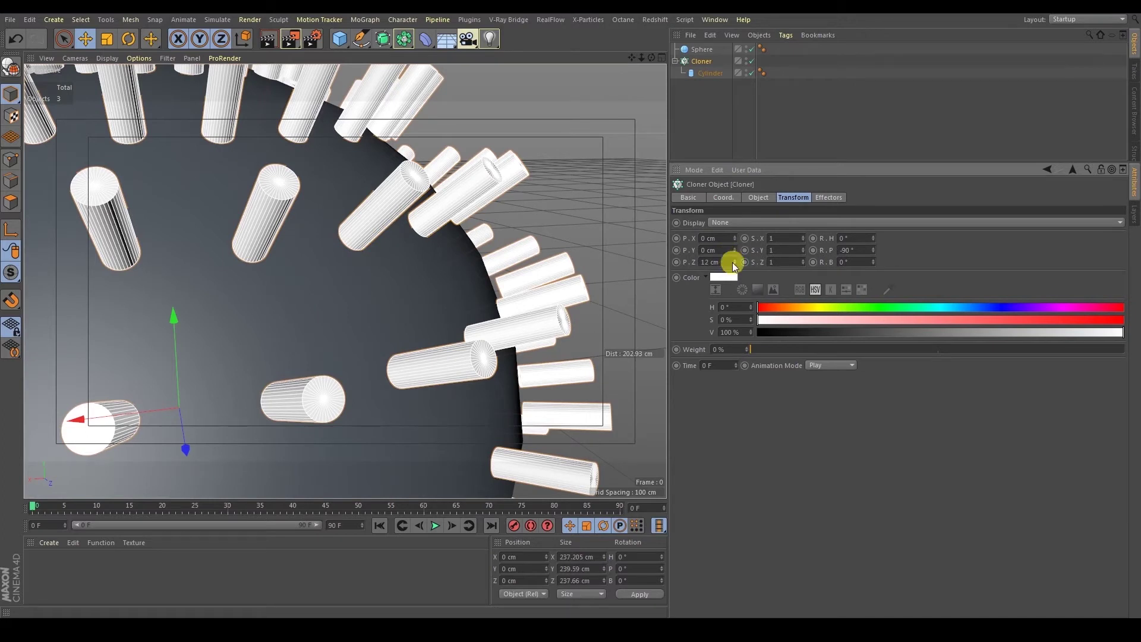
# Step: Set the clones' Z position offset to 9.5 cm in the Cloner's transform settings
pyautogui.moveTo(733, 263); pyautogui.dragTo(743, 277)
pyautogui.scroll(-4, 410, 301)
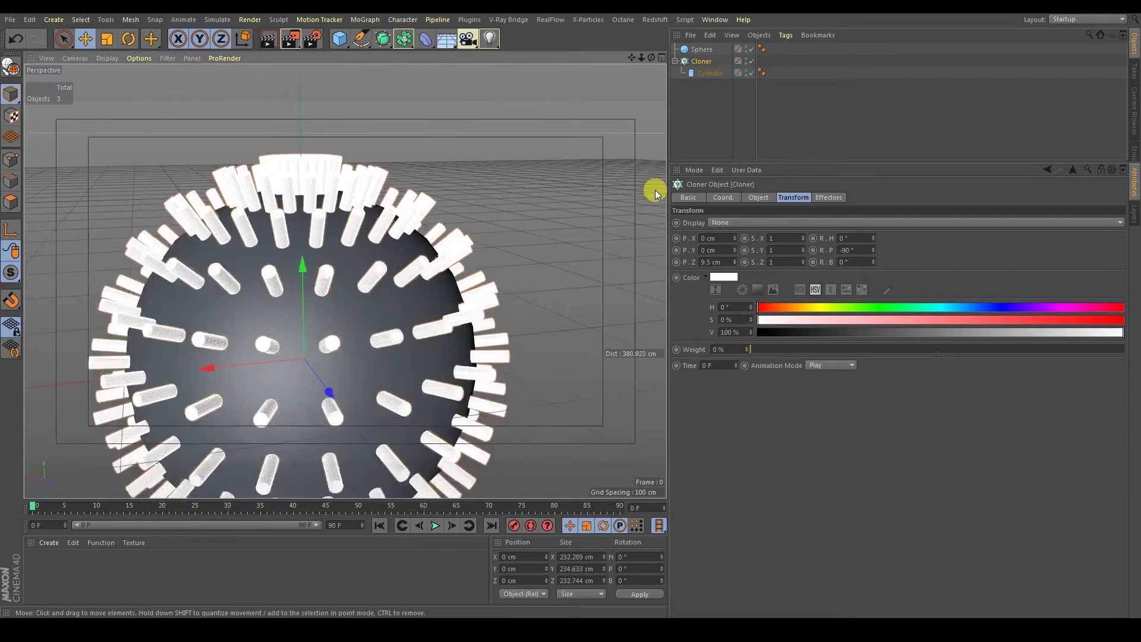
# Step: Review the Cloner's object properties, and inspect the cylinders around the sphere from several angles with nothing selected
pyautogui.click(758, 197)
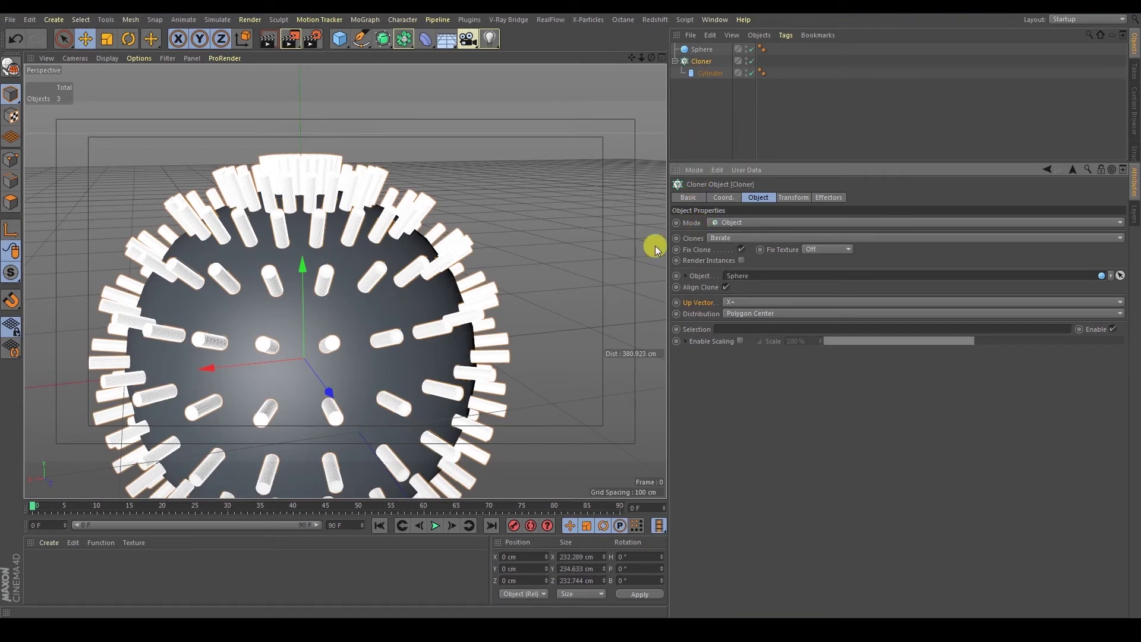
pyautogui.moveTo(398, 266)
pyautogui.keyDown('alt'); pyautogui.mouseDown()
pyautogui.moveTo(432, 234)
pyautogui.moveTo(418, 234)
pyautogui.mouseUp(); pyautogui.keyUp('alt')
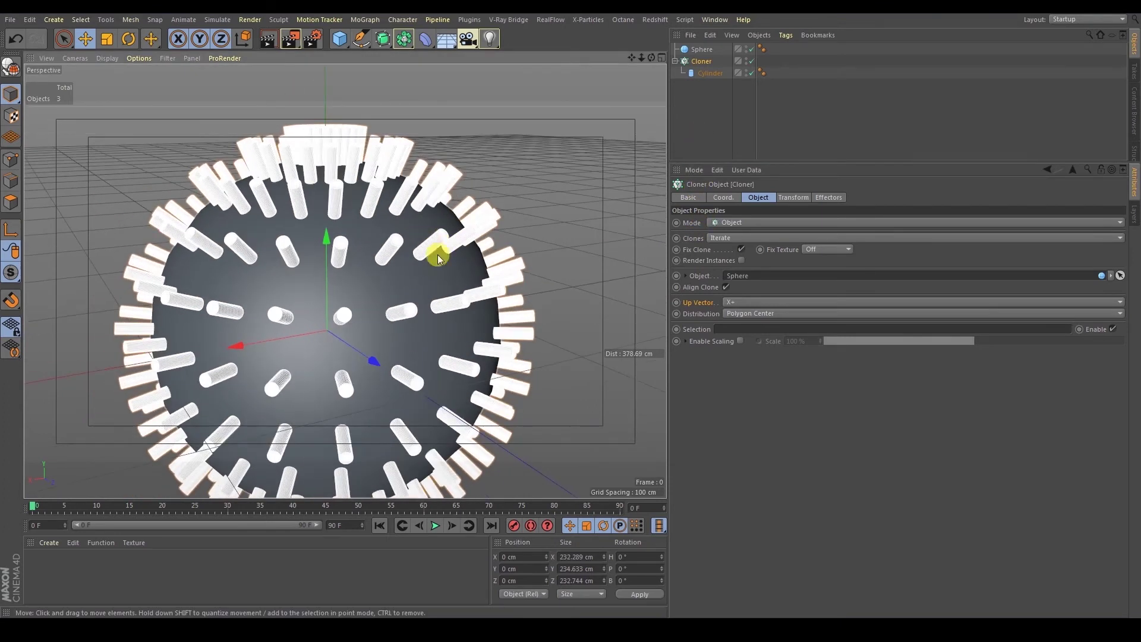
pyautogui.scroll(3, 438, 254)
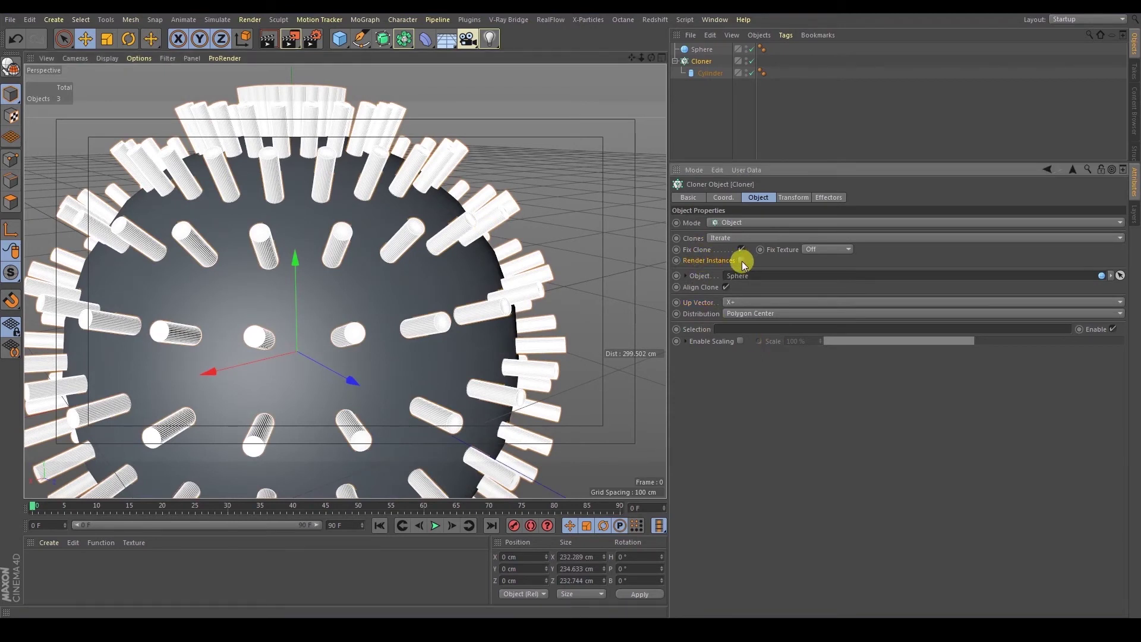
pyautogui.moveTo(657, 304)
pyautogui.keyDown('alt'); pyautogui.mouseDown()
pyautogui.moveTo(551, 273)
pyautogui.moveTo(654, 272)
pyautogui.mouseUp(); pyautogui.keyUp('alt')
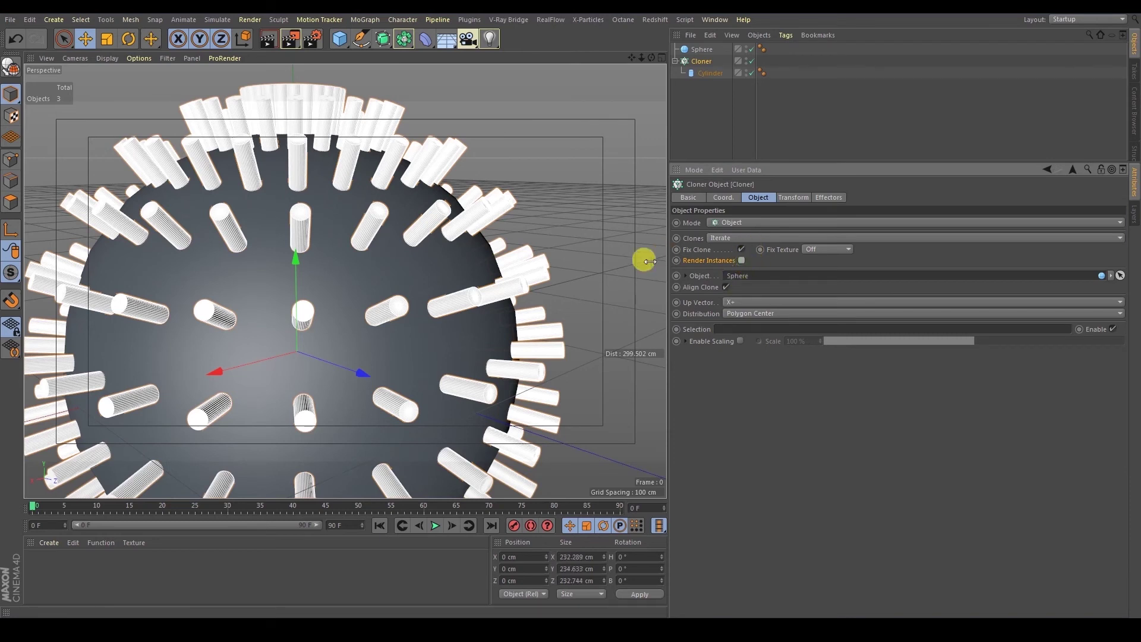
pyautogui.click(701, 108)
pyautogui.keyDown('alt'); pyautogui.moveTo(605, 159); pyautogui.dragTo(501, 227); pyautogui.keyUp('alt')
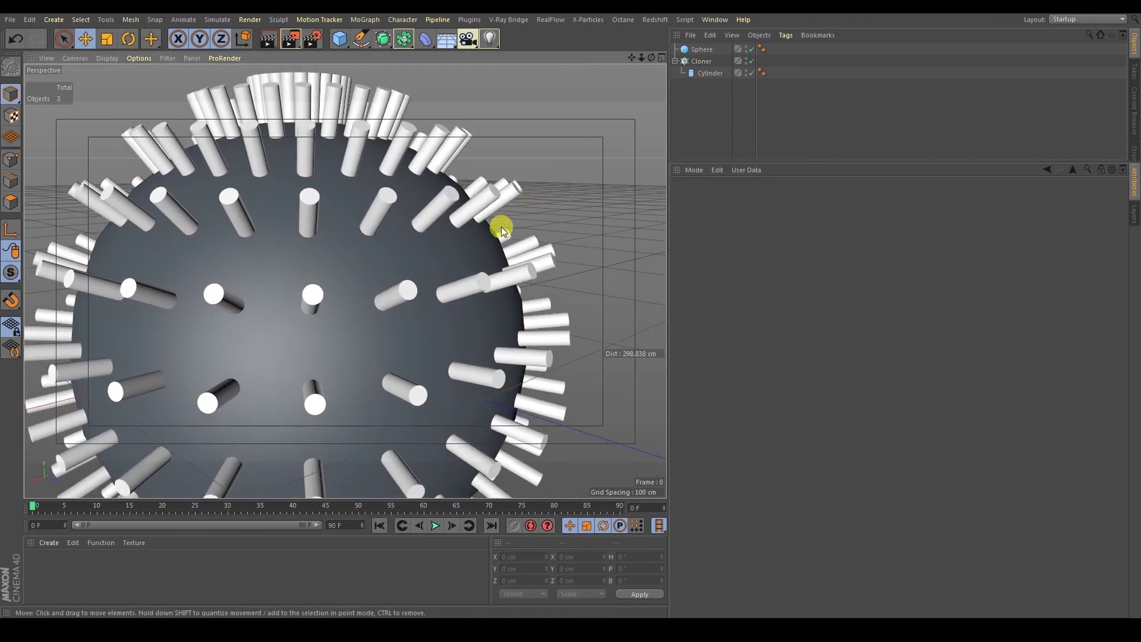
pyautogui.keyDown('alt'); pyautogui.moveTo(500, 227); pyautogui.dragTo(440, 237, button='right'); pyautogui.keyUp('alt')
pyautogui.keyDown('alt'); pyautogui.moveTo(441, 237); pyautogui.dragTo(458, 252); pyautogui.keyUp('alt')
pyautogui.keyDown('alt'); pyautogui.moveTo(459, 252); pyautogui.dragTo(422, 250, button='middle'); pyautogui.keyUp('alt')
pyautogui.keyDown('alt'); pyautogui.moveTo(422, 249); pyautogui.dragTo(447, 255); pyautogui.keyUp('alt')
pyautogui.moveTo(446, 255)
pyautogui.keyDown('alt'); pyautogui.mouseDown(button='right')
pyautogui.moveTo(415, 249)
pyautogui.moveTo(449, 245)
pyautogui.mouseUp(button='right'); pyautogui.keyUp('alt')
# Step: Select the Cloner from its cylinders in the viewport and enable Render Instances
pyautogui.click(449, 245)
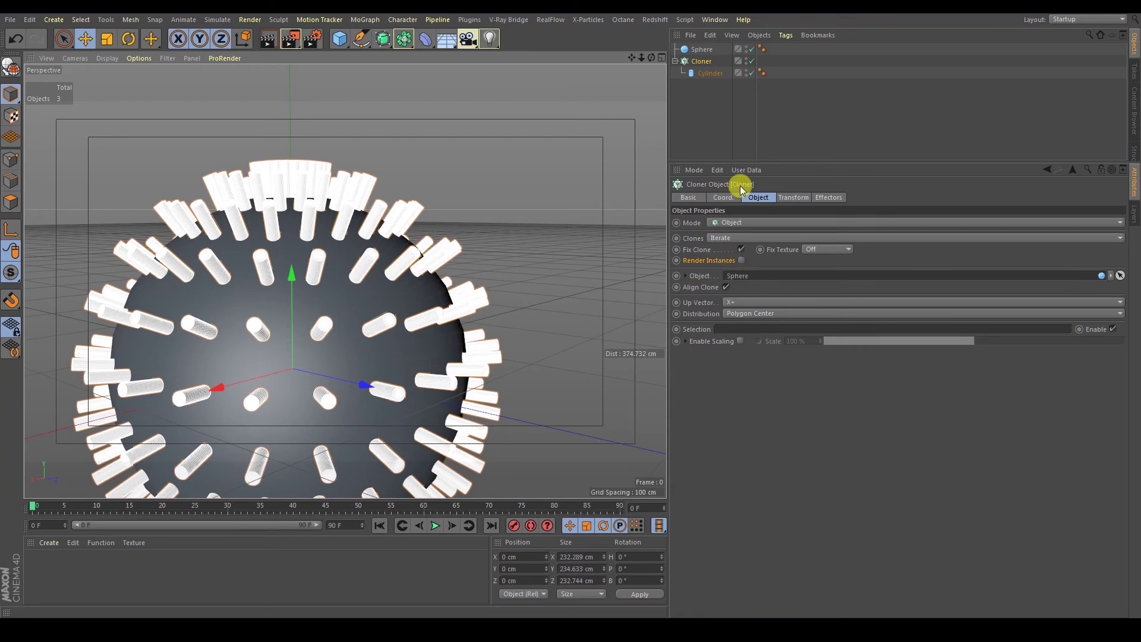
pyautogui.click(742, 261)
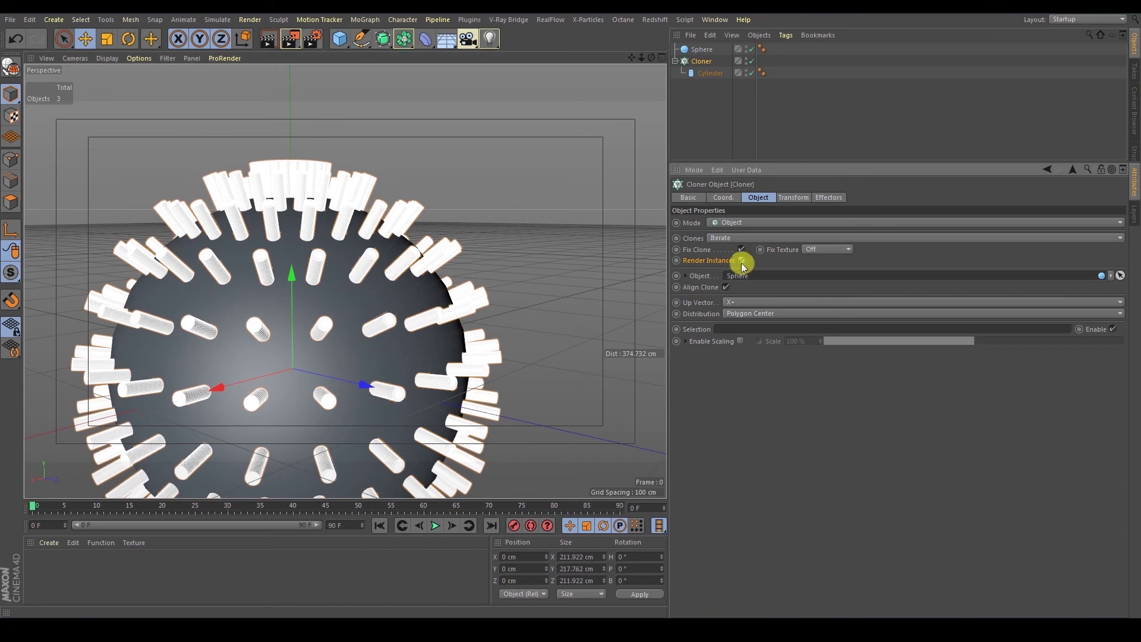
pyautogui.keyDown('alt'); pyautogui.moveTo(461, 286); pyautogui.dragTo(527, 243, button='right'); pyautogui.keyUp('alt')
pyautogui.moveTo(527, 243)
pyautogui.keyDown('alt'); pyautogui.mouseDown()
pyautogui.moveTo(512, 262)
pyautogui.moveTo(565, 199)
pyautogui.mouseUp(); pyautogui.keyUp('alt')
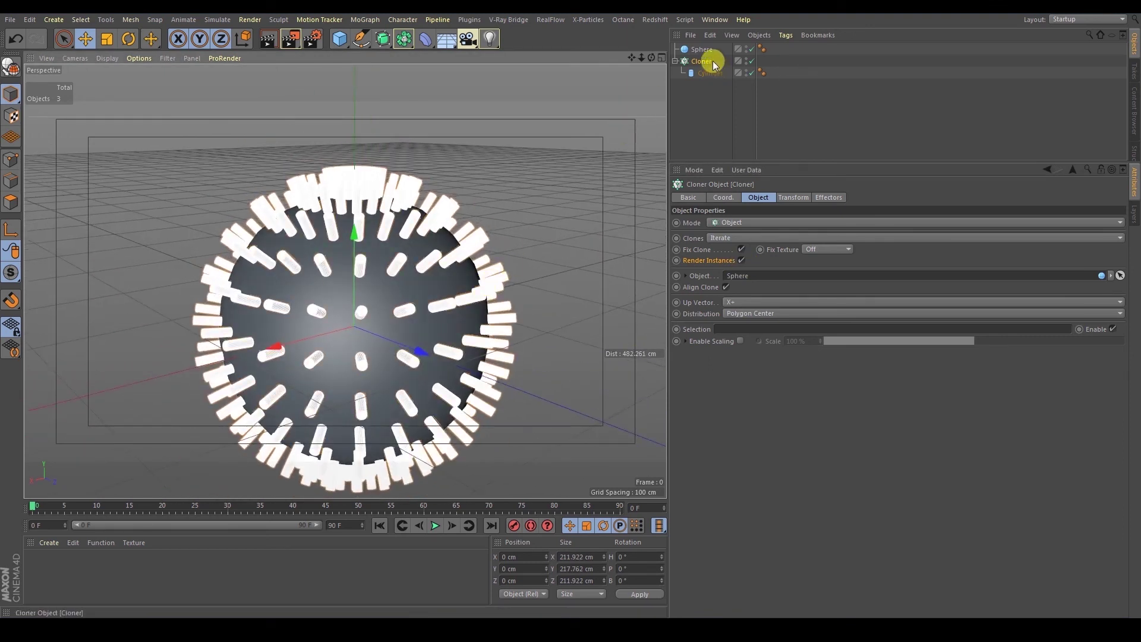
# Step: Look over the Sphere and the Cloner's Transform and Effectors settings
pyautogui.click(706, 85)
pyautogui.click(690, 48)
pyautogui.click(697, 62)
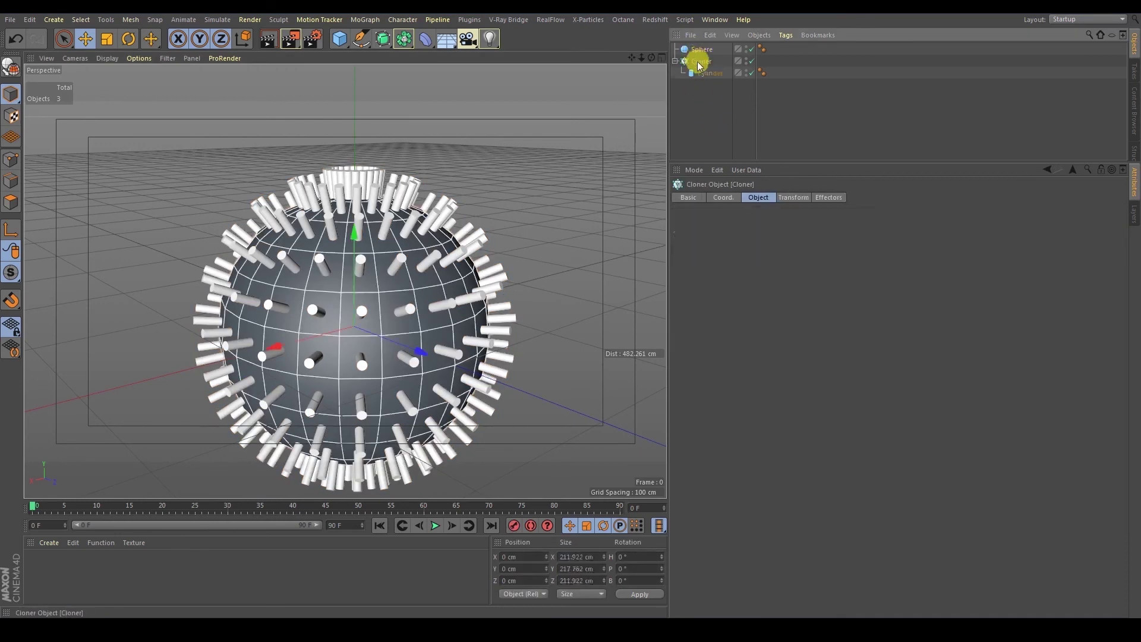
pyautogui.click(796, 197)
pyautogui.click(819, 197)
pyautogui.click(790, 198)
# Step: Select the Sphere, Cloner and Cylinder objects together
pyautogui.moveTo(702, 100); pyautogui.dragTo(681, 23)
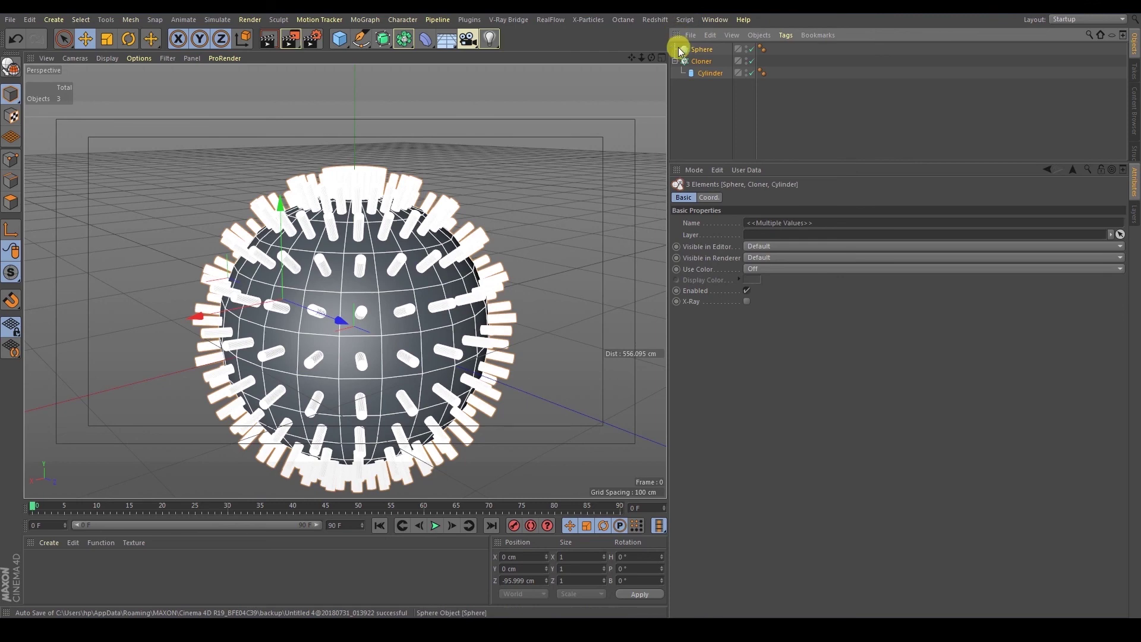